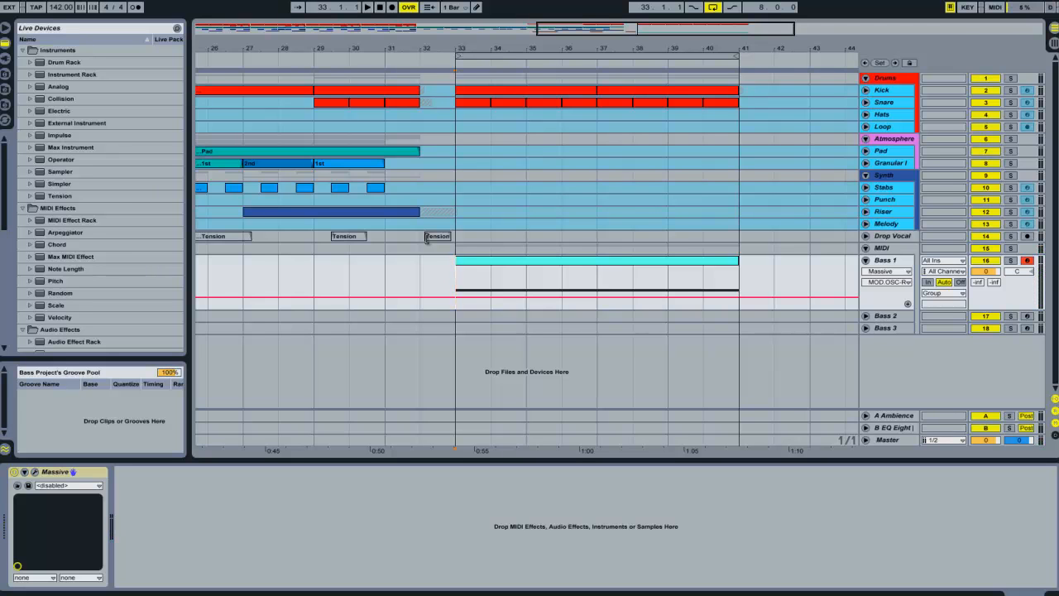
# Audition the Bass 2, Bass 3 and Bass 1 tracks by arming each one in turn.
pyautogui.click(1027, 316)
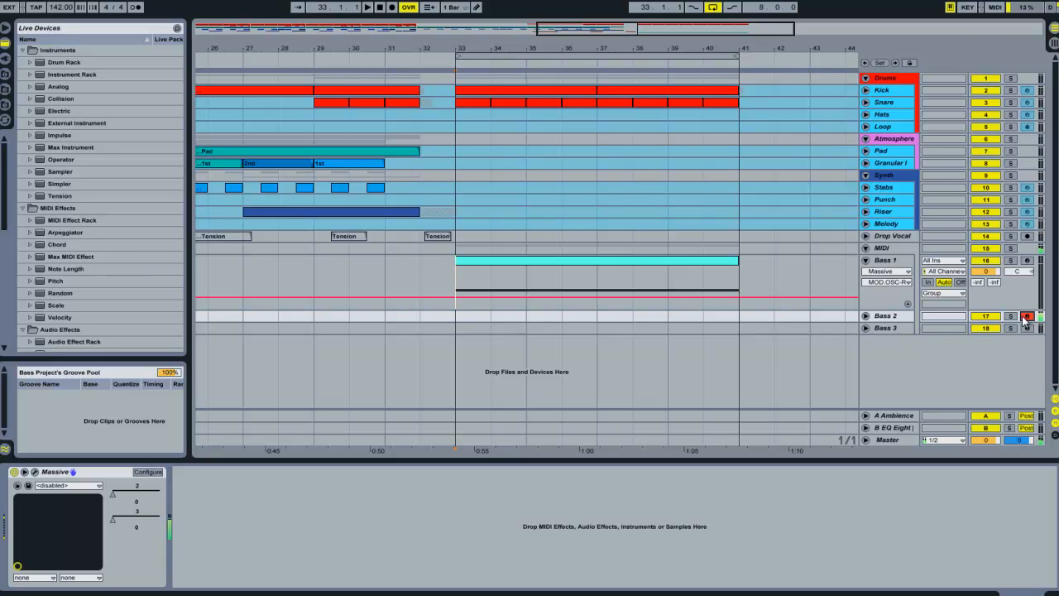
pyautogui.click(1027, 329)
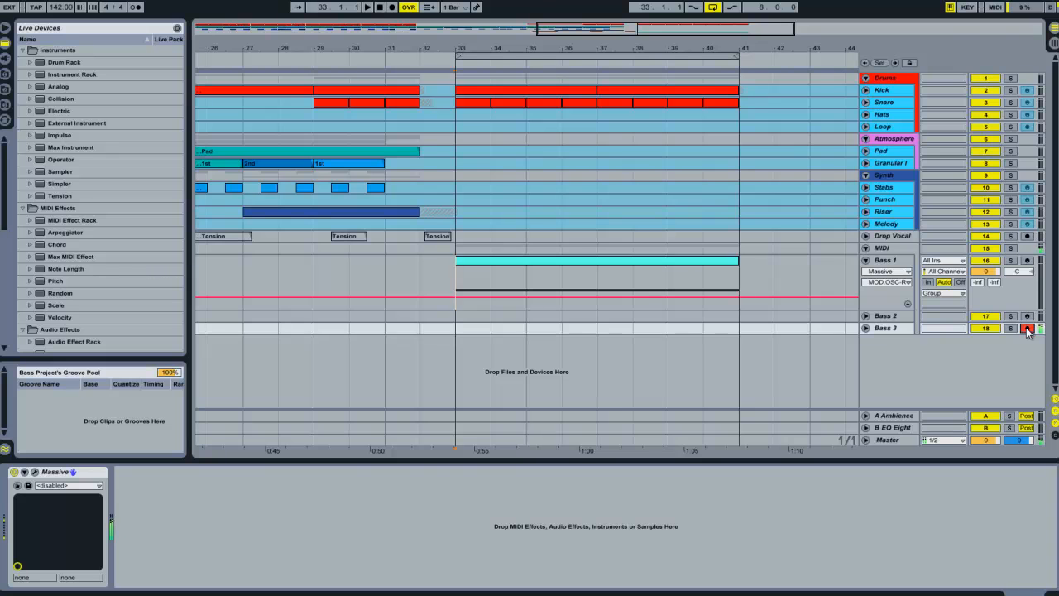
pyautogui.click(909, 273)
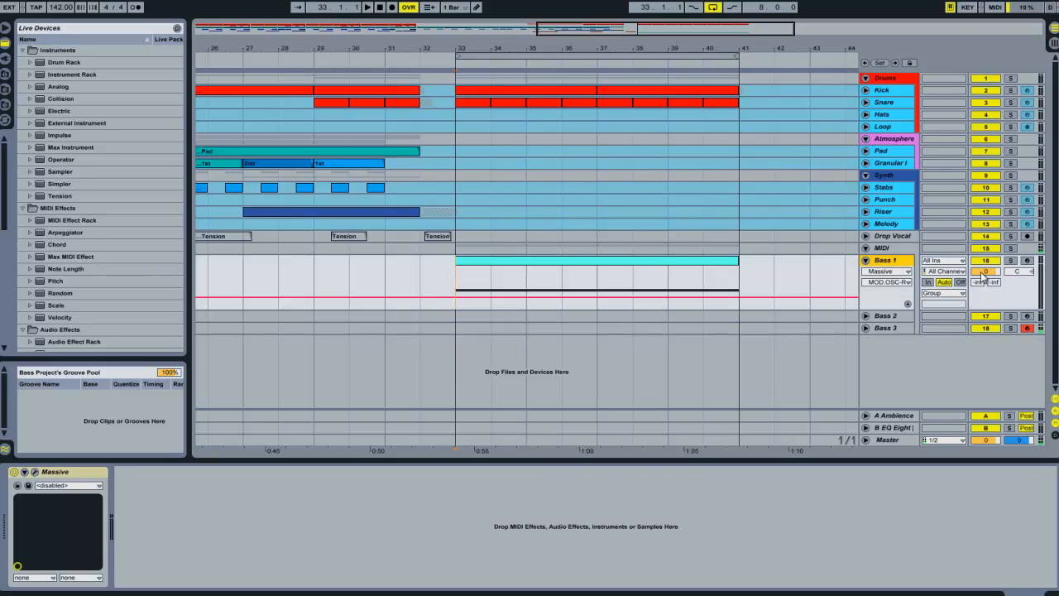
pyautogui.click(1026, 262)
# Inspect the devices on the frozen Melody and Kick tracks and the track options available for the drum tracks.
pyautogui.click(898, 224)
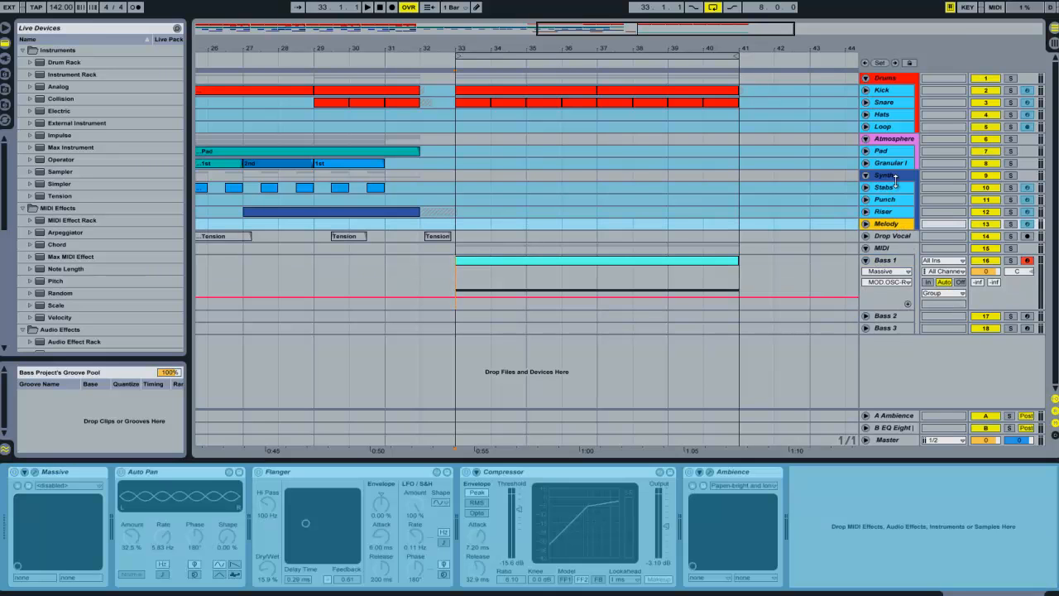
pyautogui.click(887, 95)
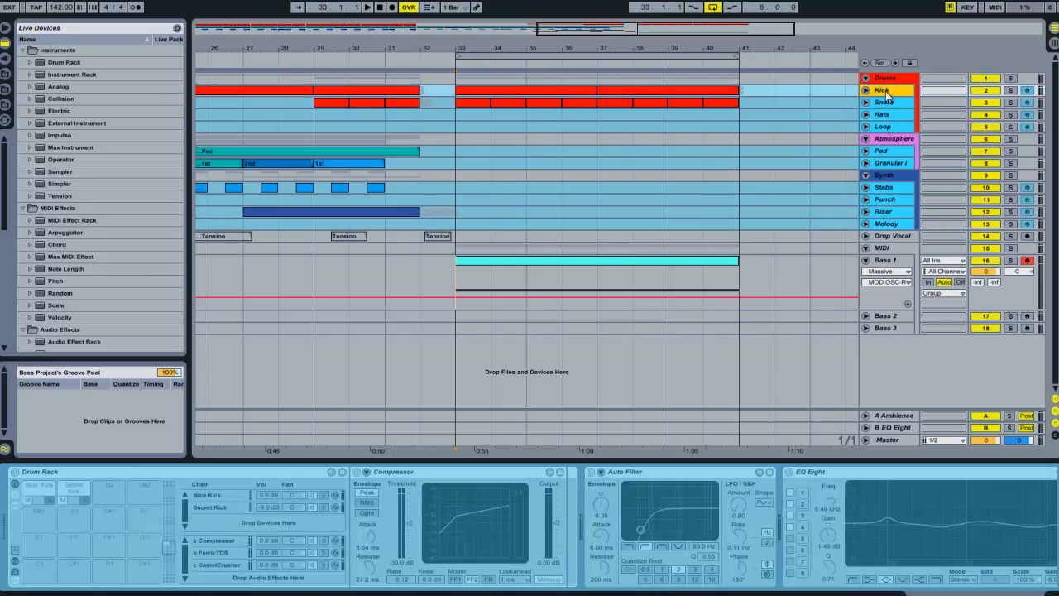
pyautogui.keyDown('shift'); pyautogui.click(888, 126); pyautogui.keyUp('shift')
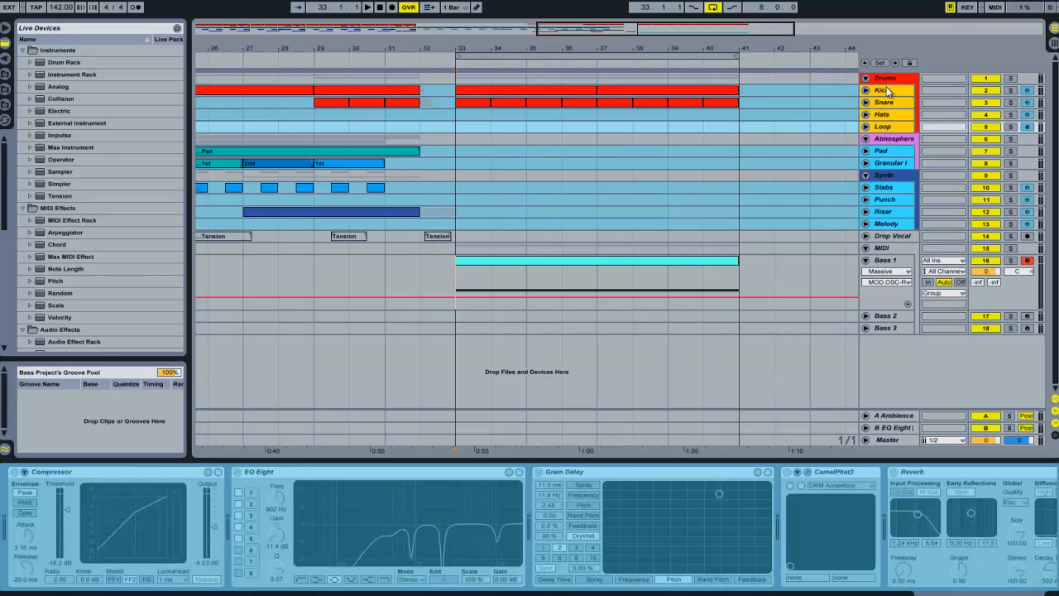
pyautogui.rightClick(888, 93)
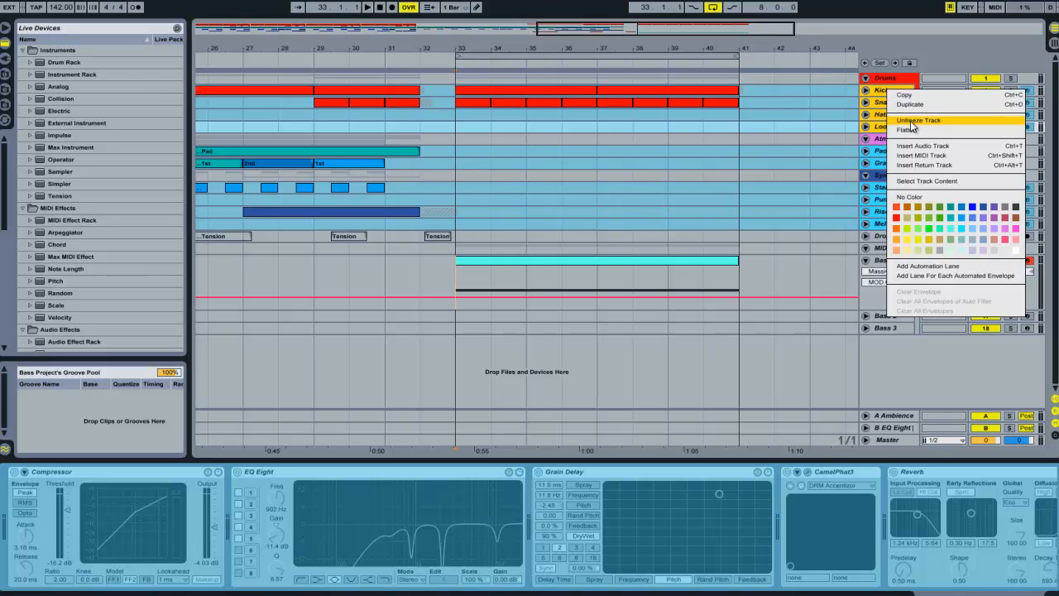
pyautogui.click(877, 88)
pyautogui.click(881, 92)
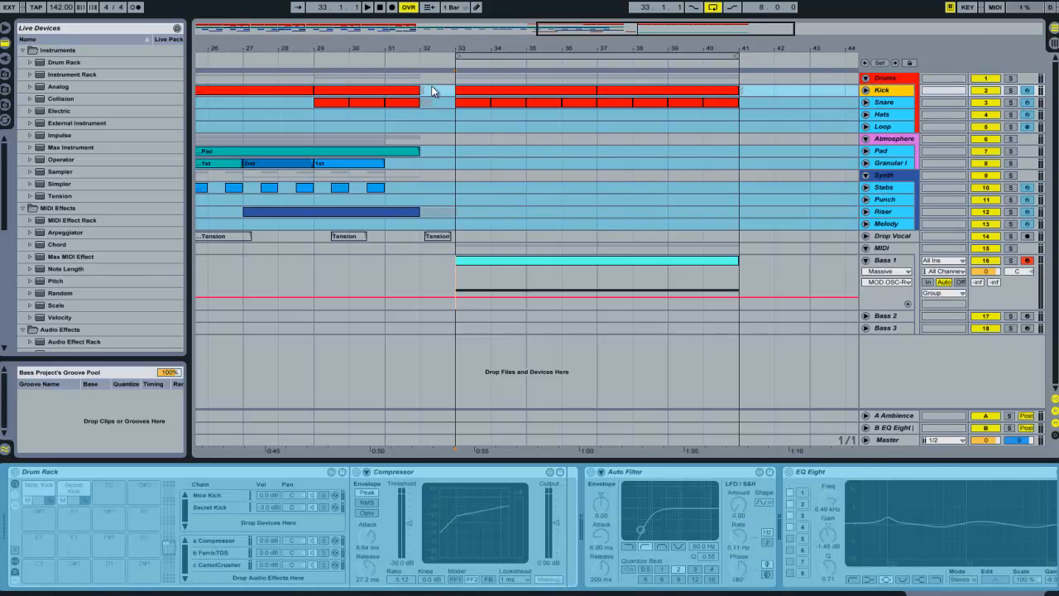
pyautogui.click(453, 90)
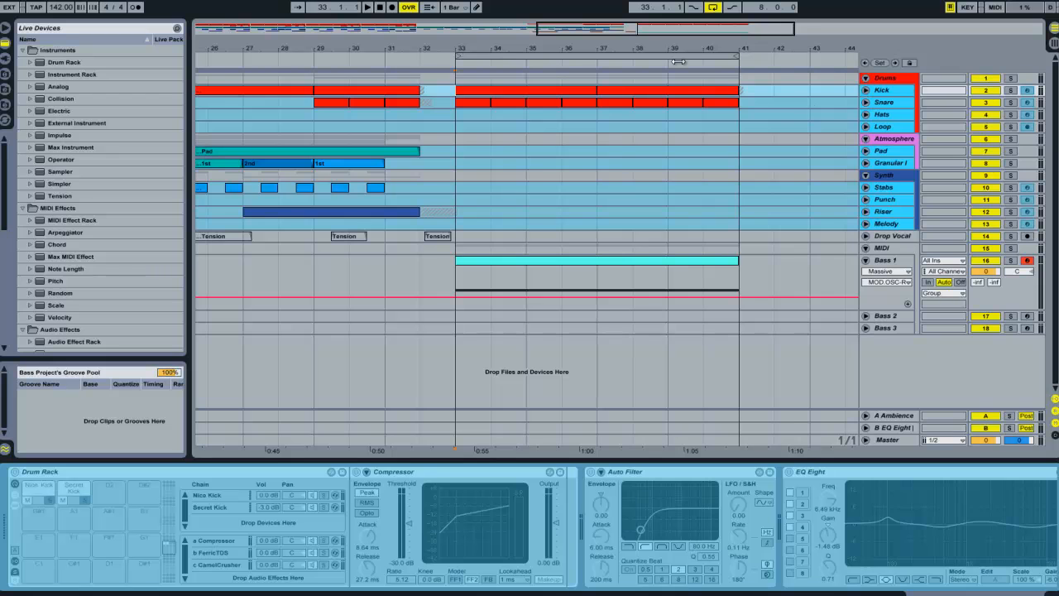
# Fold the Drums, Atmosphere and Synth groups in the arrangement.
pyautogui.click(866, 78)
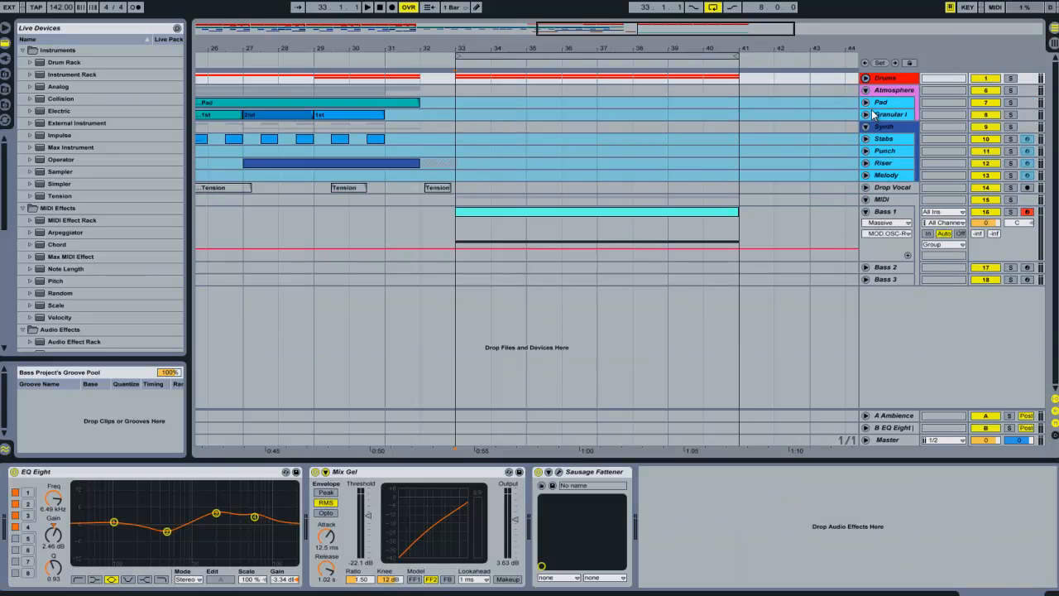
pyautogui.click(866, 90)
pyautogui.click(866, 102)
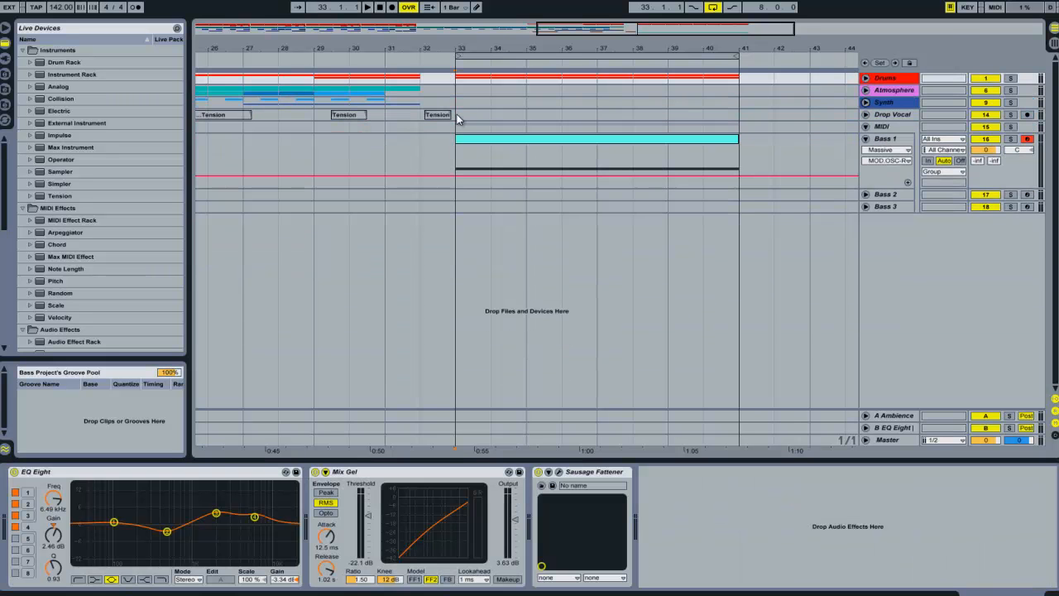
# Insert a new audio track below the Bass 3 track.
pyautogui.click(455, 149)
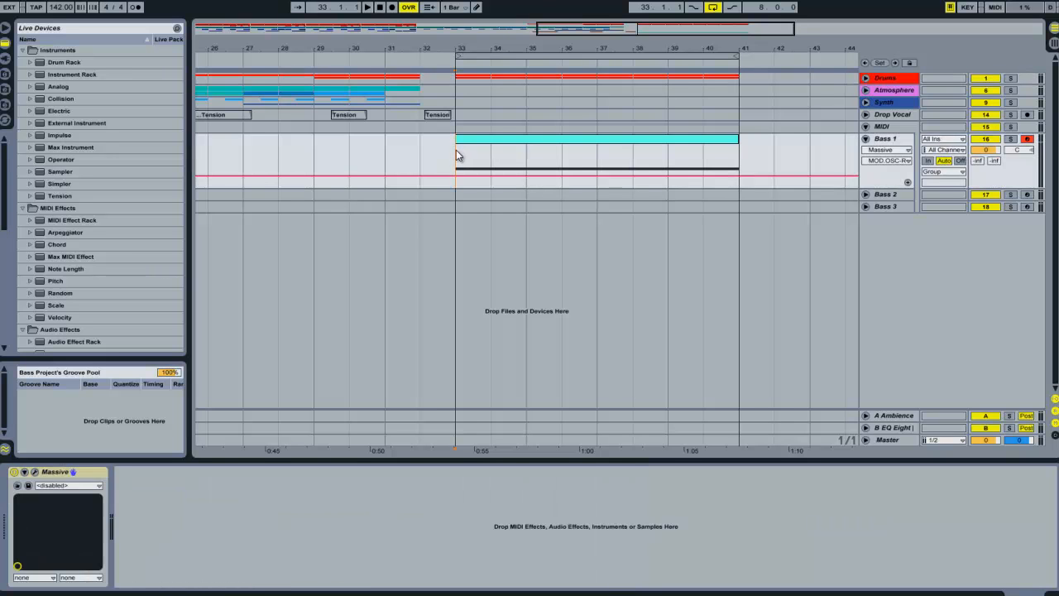
pyautogui.click(880, 139)
pyautogui.click(455, 151)
pyautogui.click(879, 140)
pyautogui.rightClick(886, 245)
pyautogui.click(889, 249)
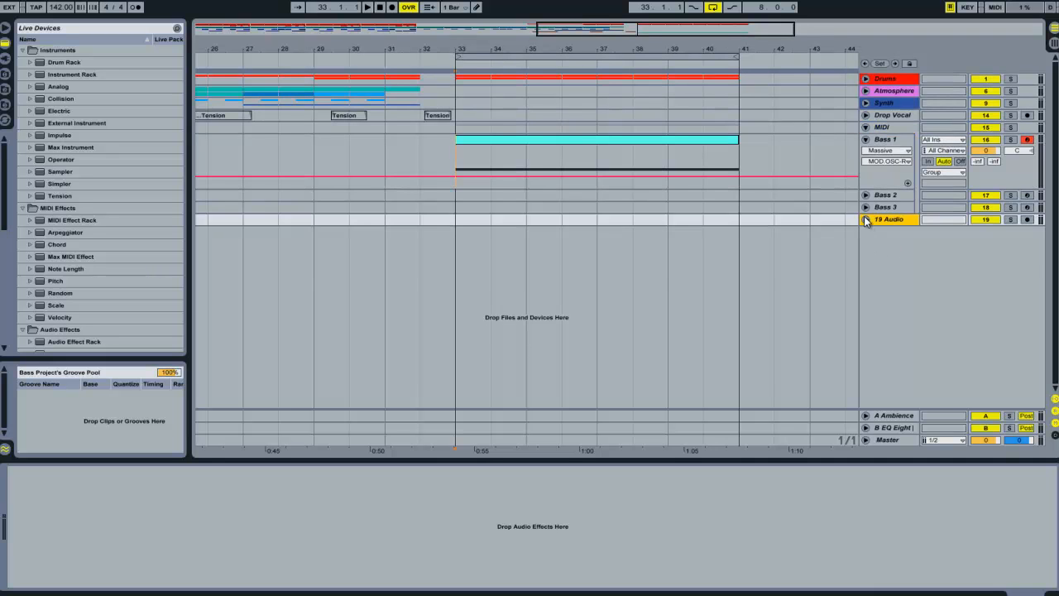
# Unfold the new audio track, set its input to Resampling and arm it for recording.
pyautogui.click(866, 219)
pyautogui.click(944, 219)
pyautogui.click(941, 271)
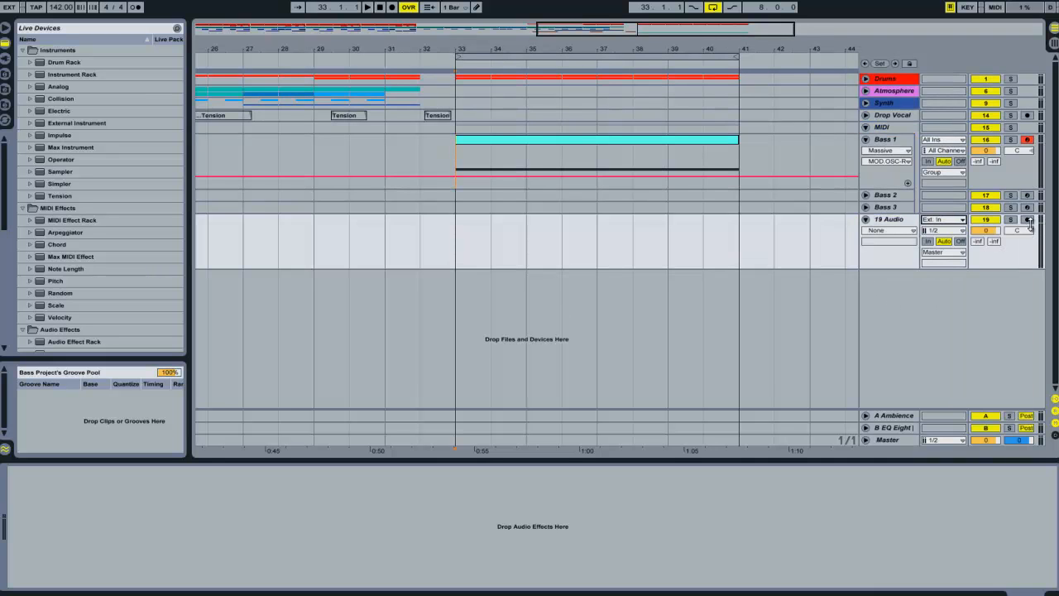
pyautogui.click(1027, 219)
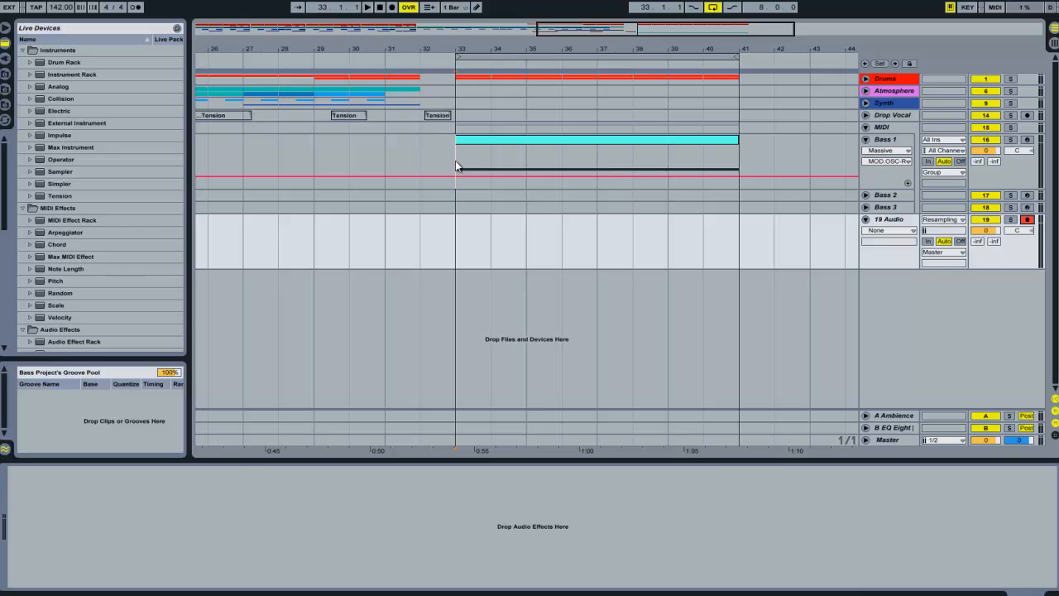
# Examine the notes in the Bass 1 MIDI clip spanning bars 33 to 41.
pyautogui.moveTo(457, 159); pyautogui.dragTo(733, 170)
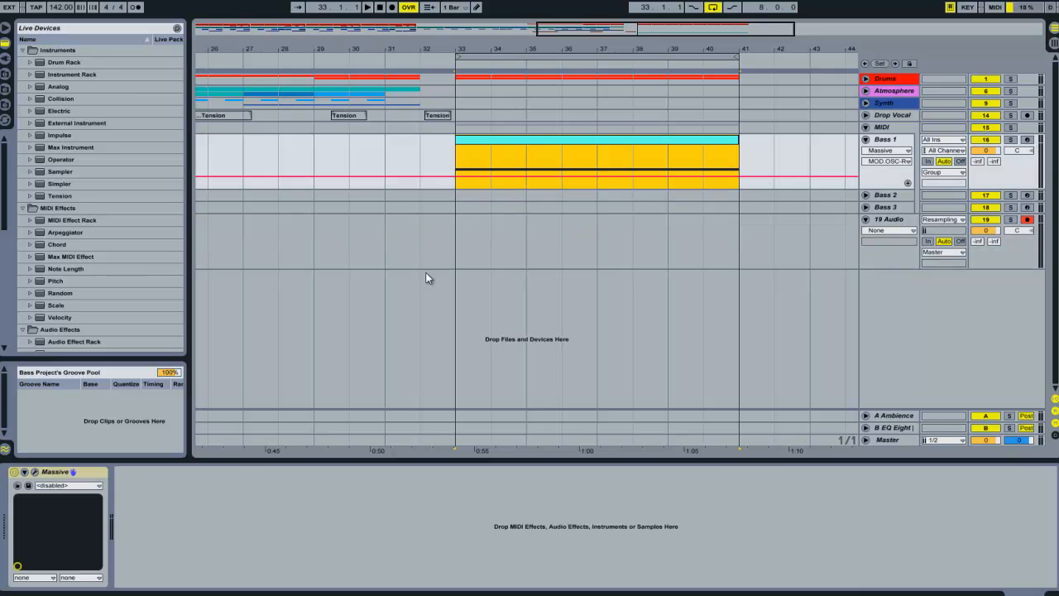
pyautogui.click(442, 259)
pyautogui.click(629, 142)
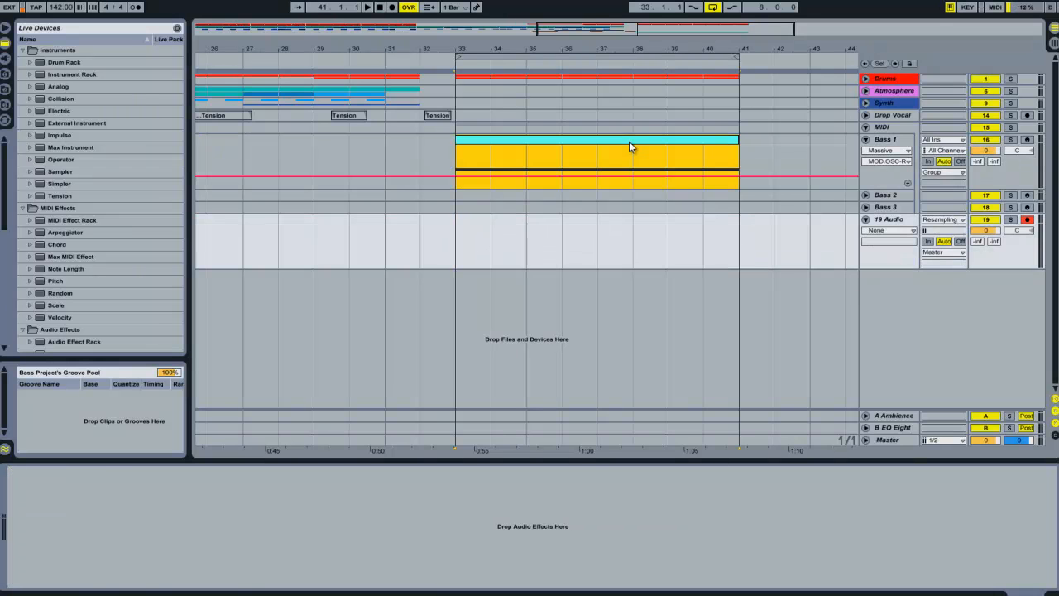
pyautogui.click(924, 593)
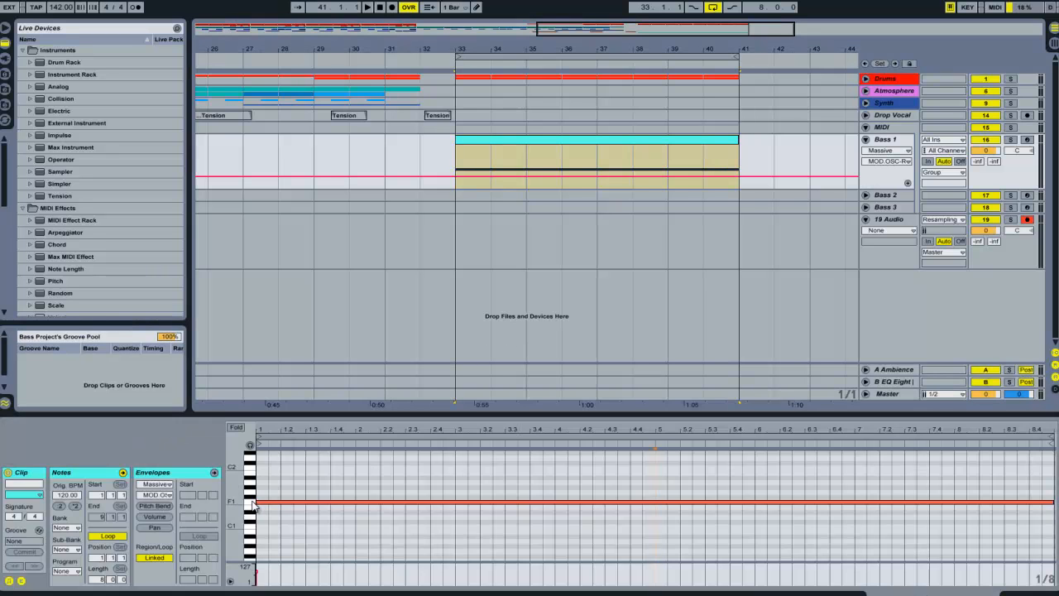
pyautogui.click(454, 233)
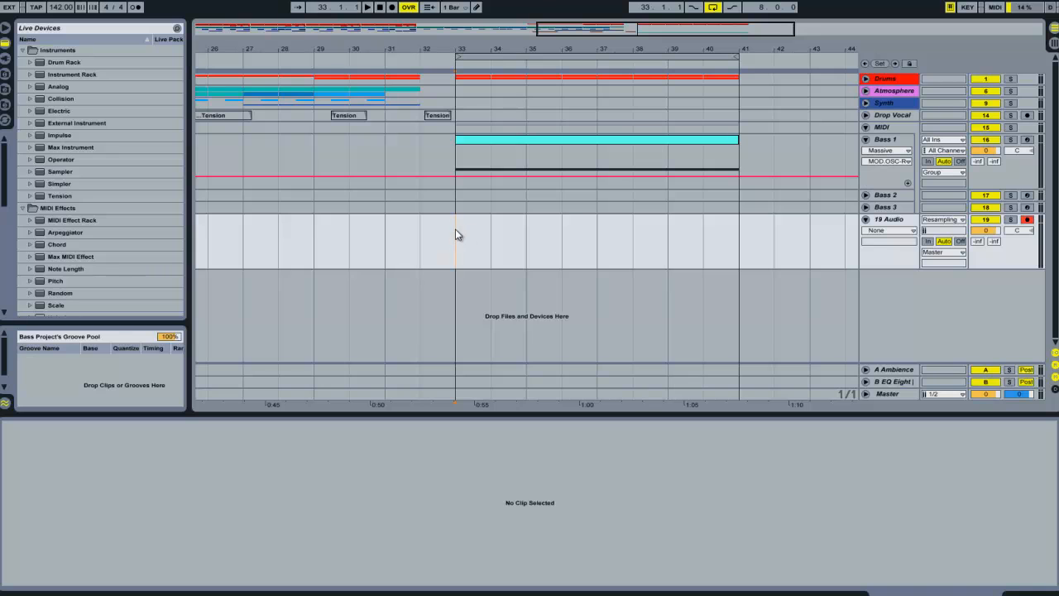
# Rename the new audio track as Bass 1 and review the source bass tracks in the MIDI group.
pyautogui.click(909, 222)
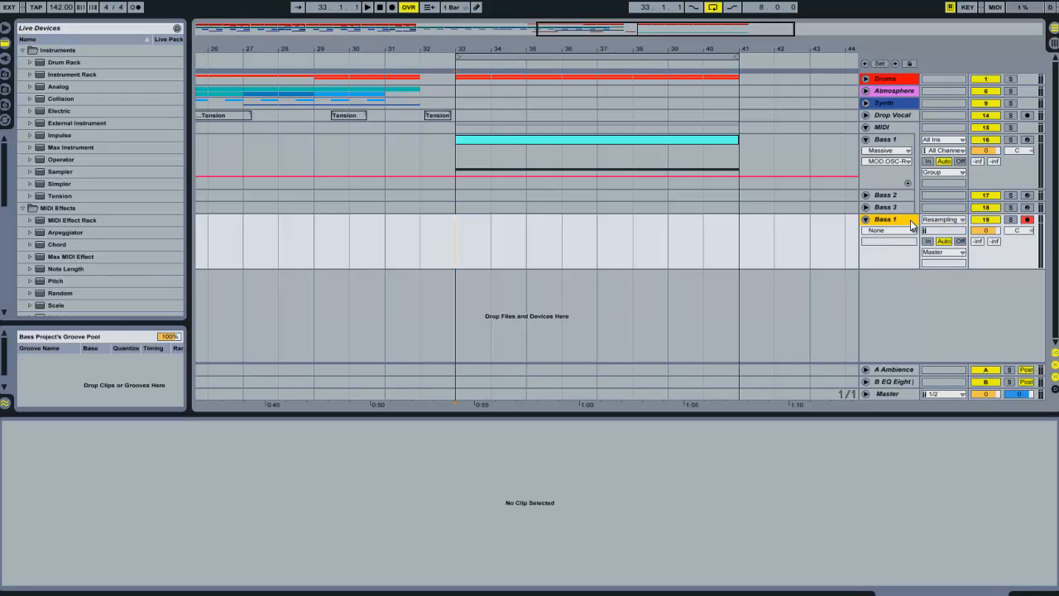
pyautogui.click(897, 139)
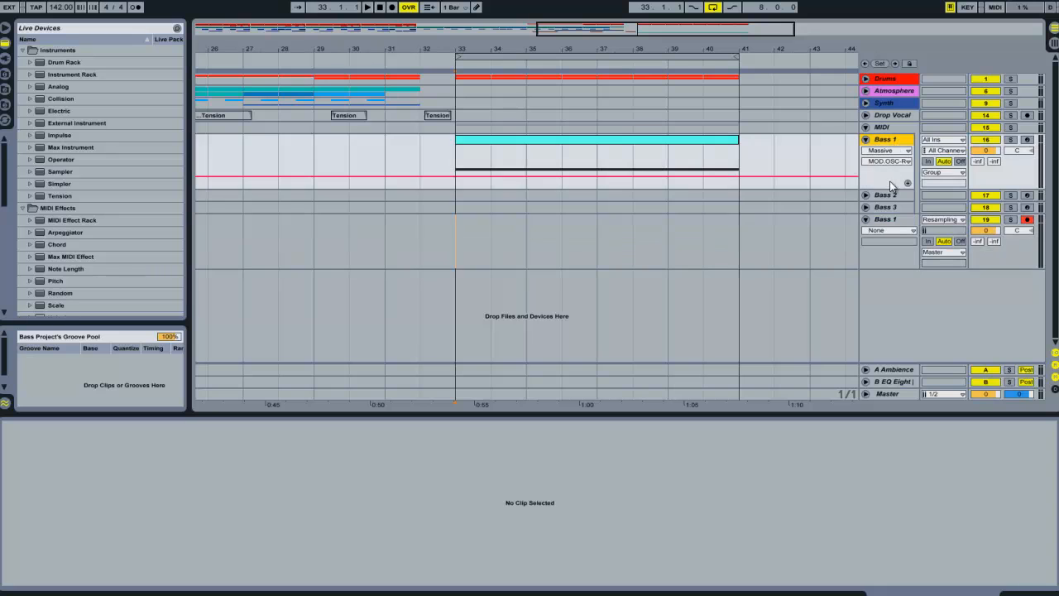
pyautogui.keyDown('shift'); pyautogui.click(887, 207); pyautogui.keyUp('shift')
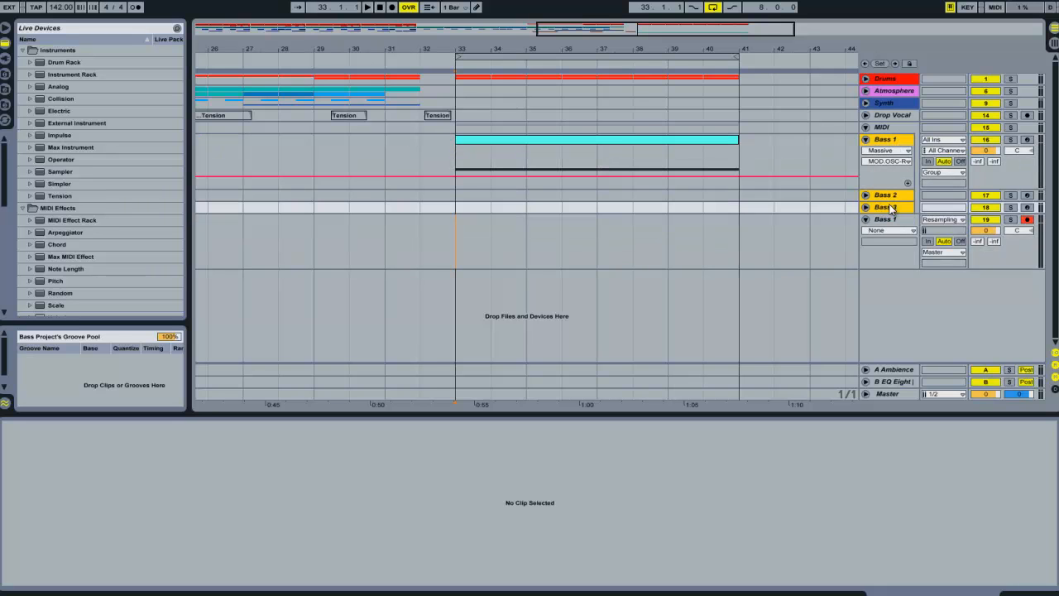
pyautogui.click(883, 127)
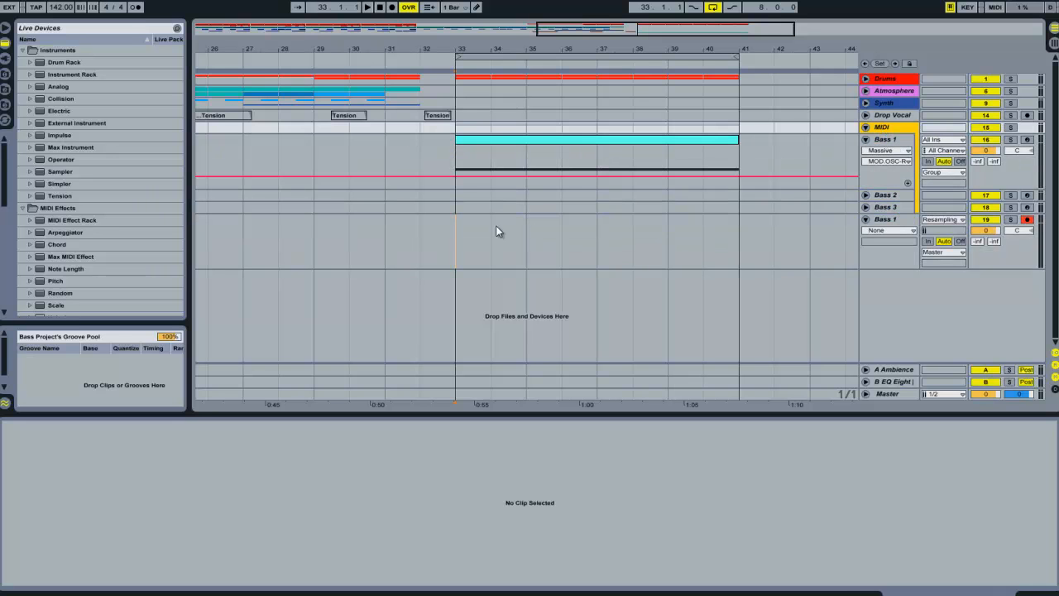
# Record a resampling take from bar 33 on the audio track and solo the source Bass 1 track.
pyautogui.click(459, 240)
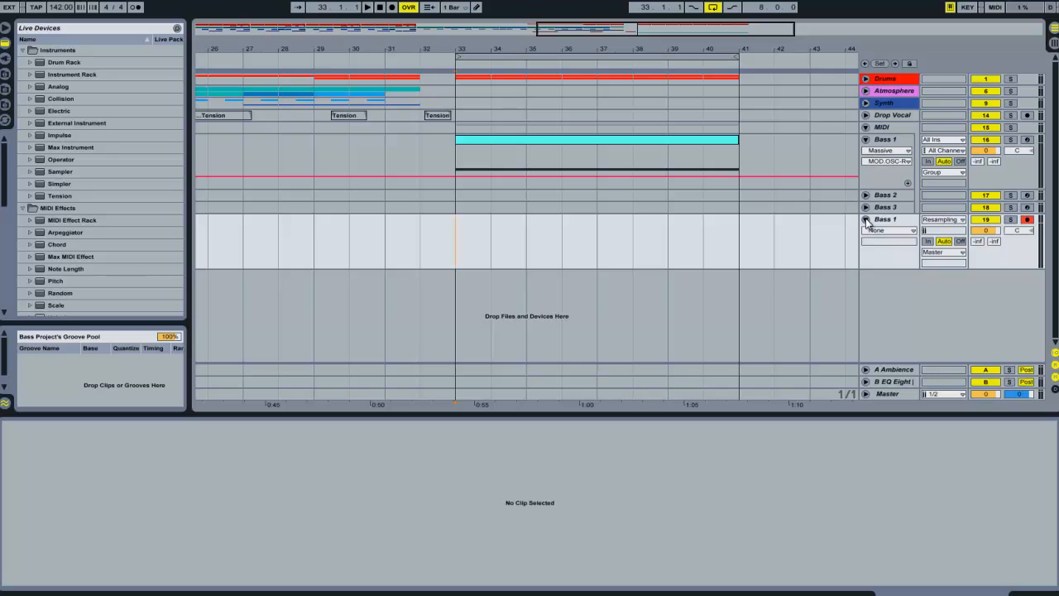
pyautogui.click(393, 6)
pyautogui.click(367, 7)
pyautogui.click(1010, 140)
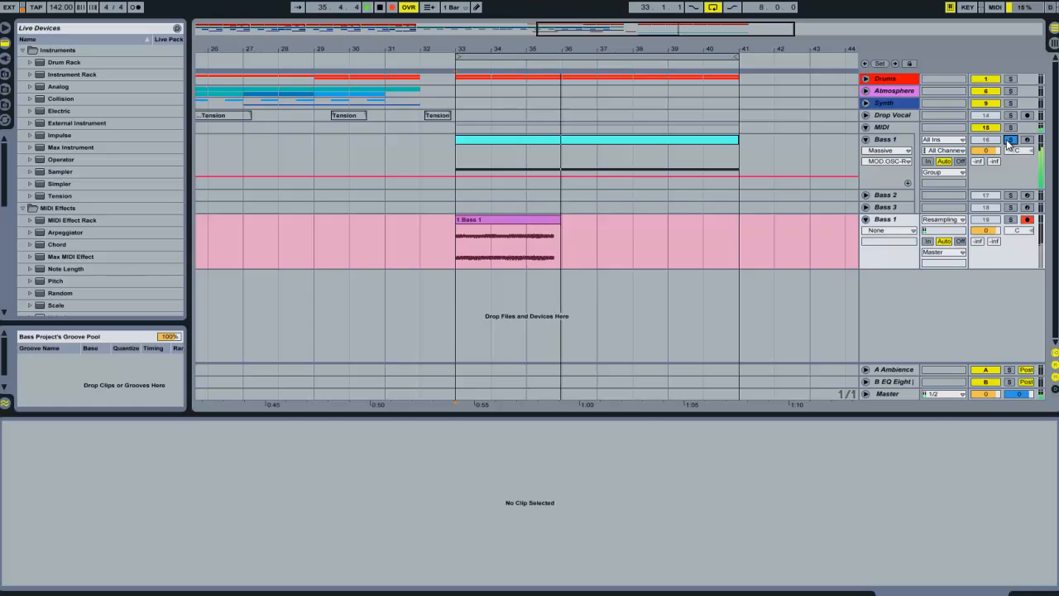
# Stop the recording and delete the partial take from the Bass 1 audio track.
pyautogui.press('Tab')
pyautogui.press('space')
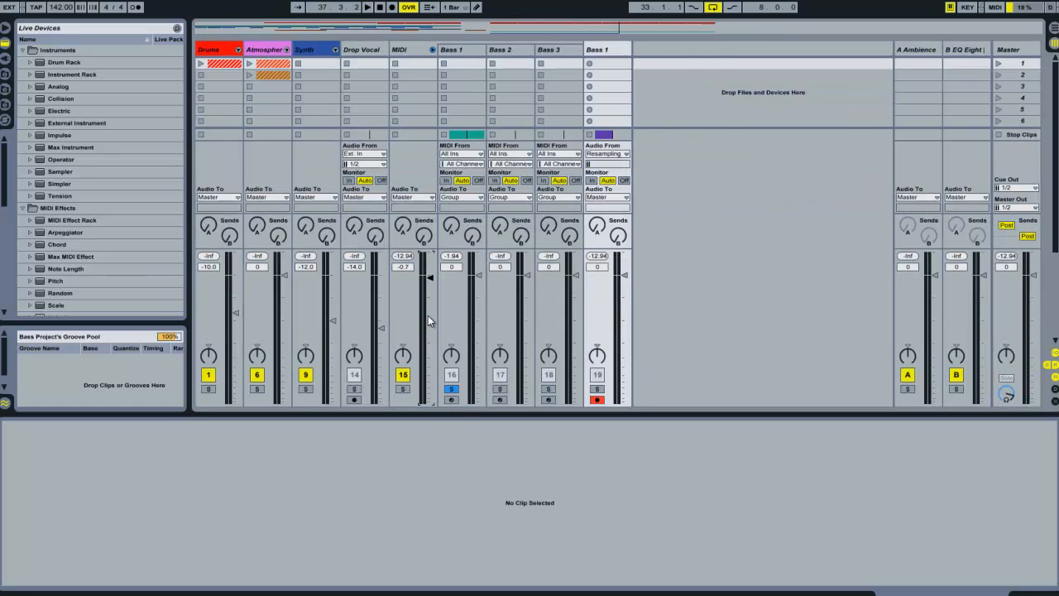
pyautogui.press('Tab')
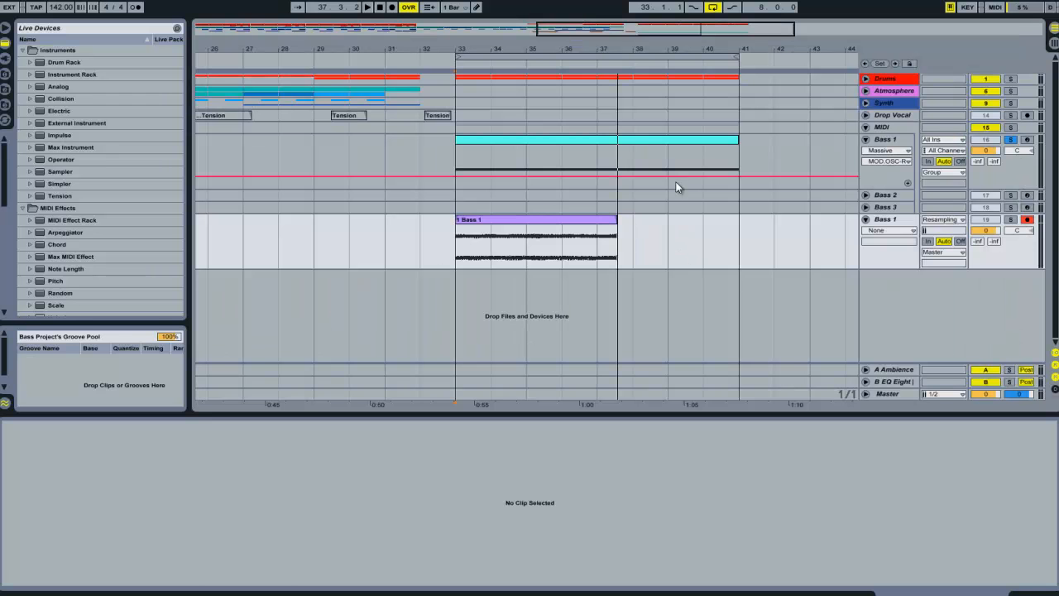
pyautogui.click(516, 229)
pyautogui.press('Delete')
# Record the soloed bass onto the audio track across bars 33 to 41 and restore the clip's start at bar 33.
pyautogui.click(392, 7)
pyautogui.click(368, 7)
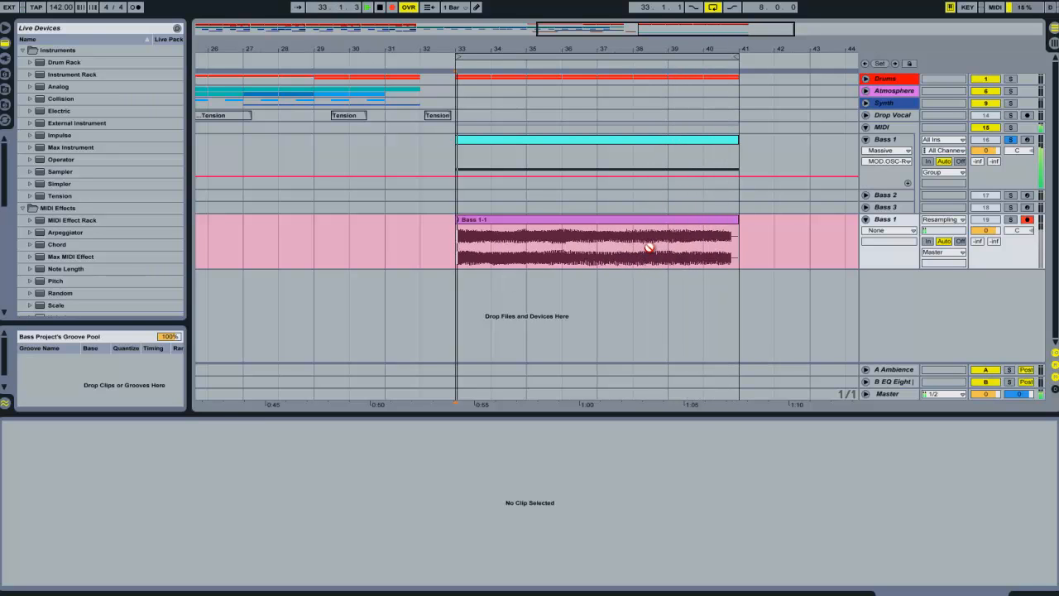
pyautogui.press('space')
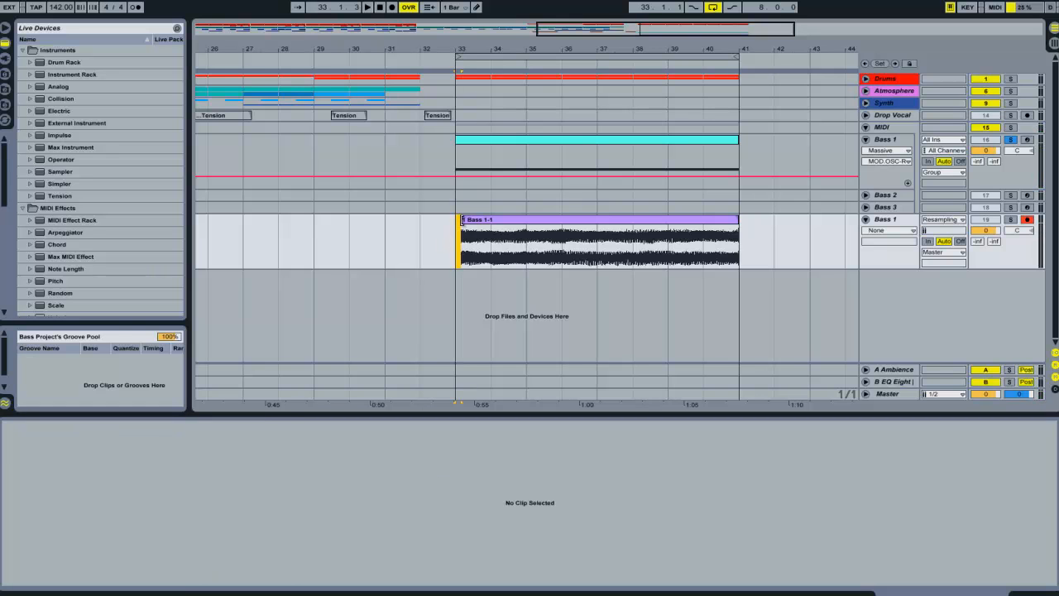
pyautogui.click(461, 219)
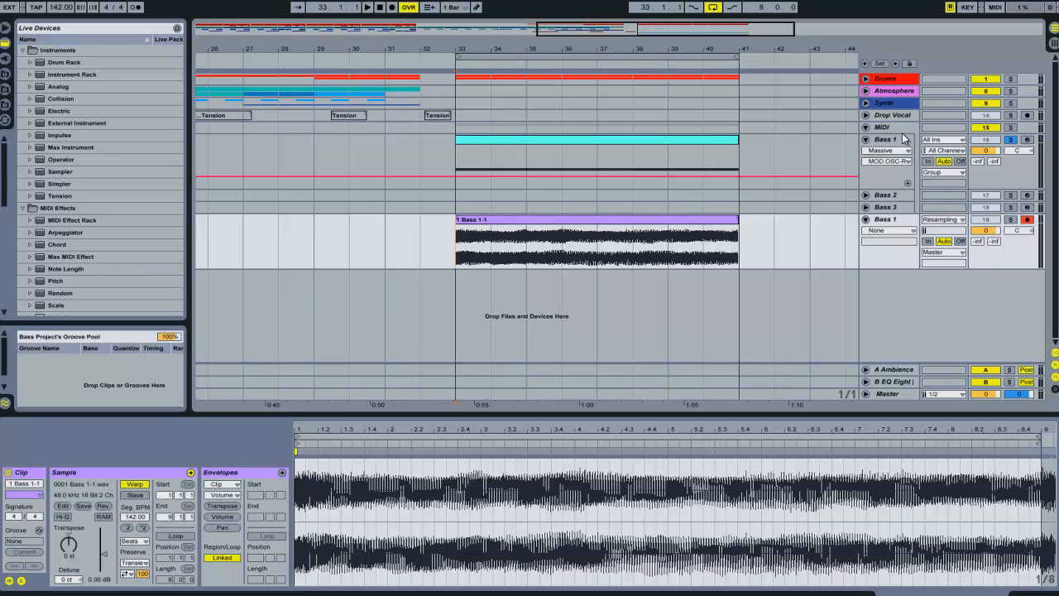
# Fold the source Bass 1 track, and deactivate and fold the MIDI group.
pyautogui.click(865, 139)
pyautogui.click(927, 126)
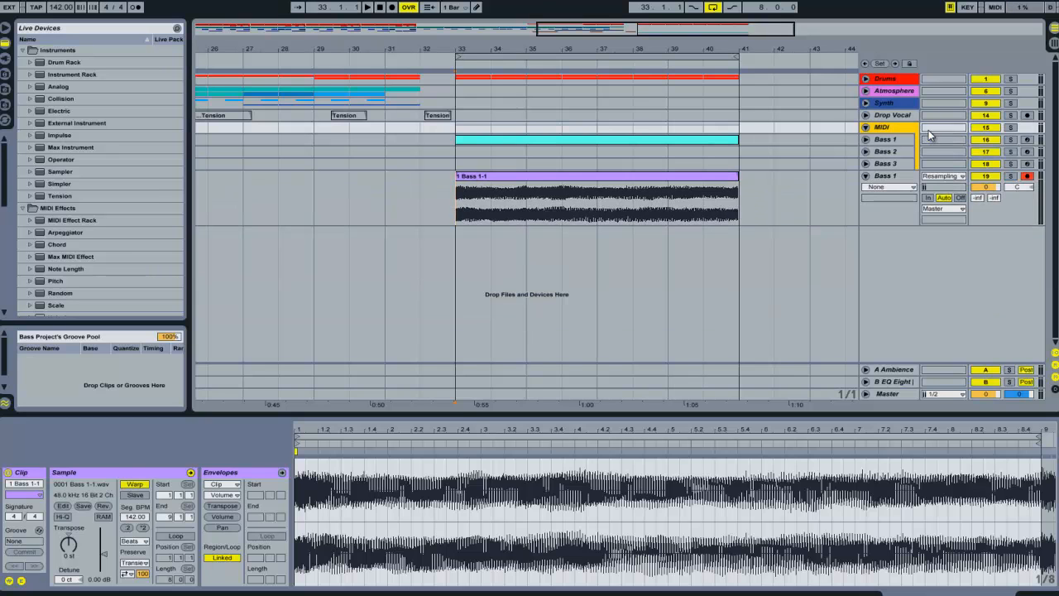
pyautogui.click(866, 126)
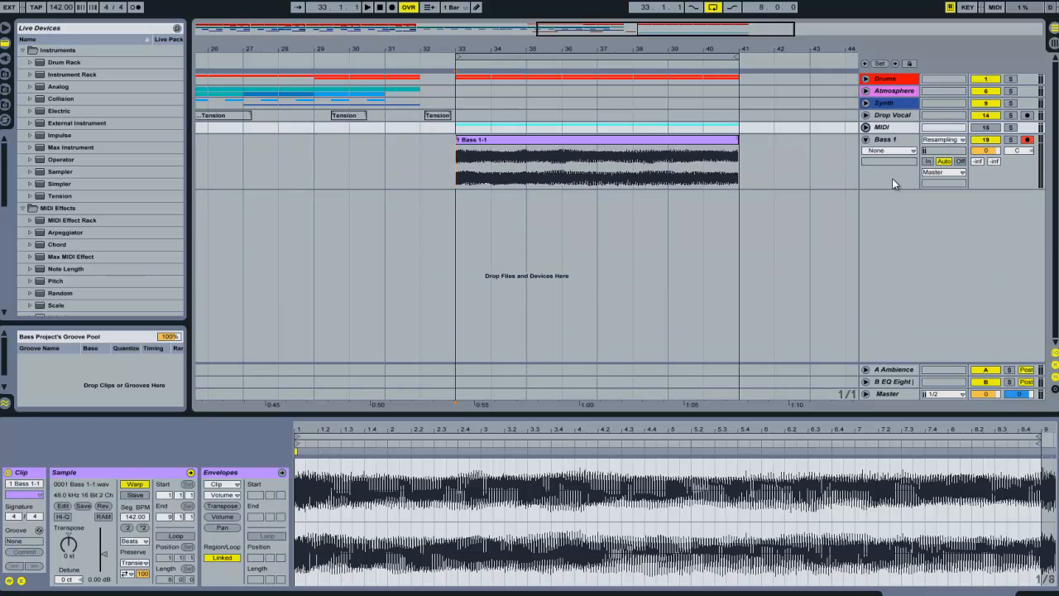
# Duplicate the recorded Bass 1 audio track twice in the Session view.
pyautogui.press('Tab')
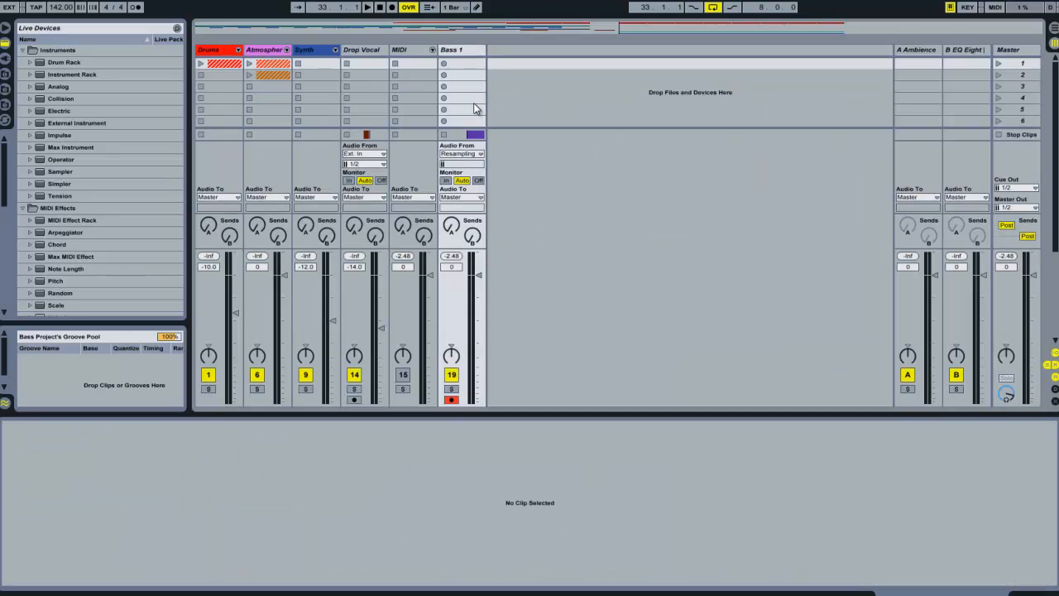
pyautogui.click(454, 52)
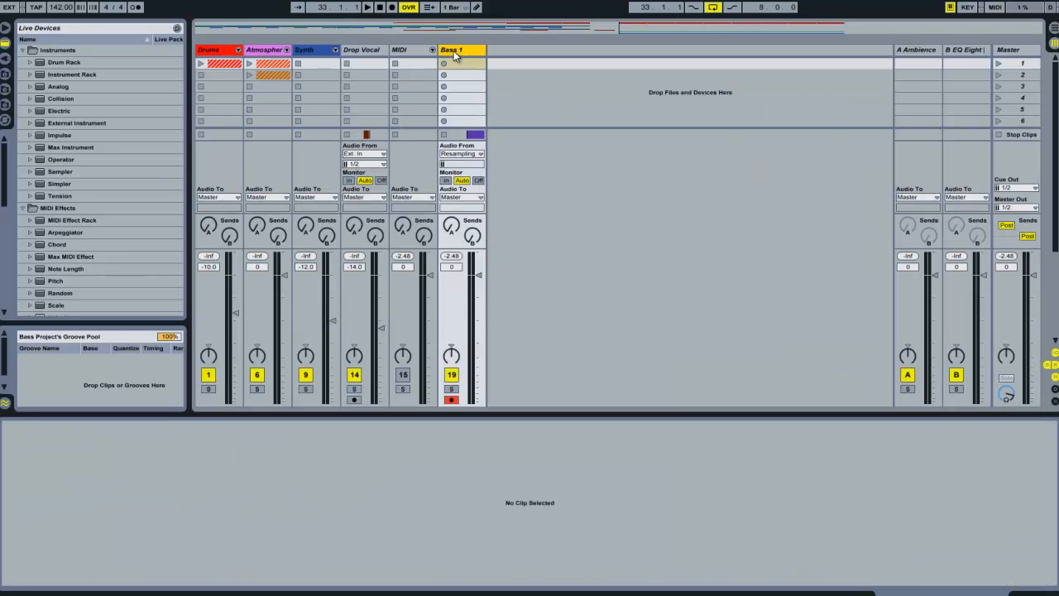
pyautogui.hotkey('ctrl', 'd')
pyautogui.hotkey('ctrl', 'd')
# Rename the first of the three Bass 1 audio tracks as Low.
pyautogui.click(454, 52)
pyautogui.hotkey('ctrl', 'r')
pyautogui.write('Ld')
pyautogui.press('Tab')
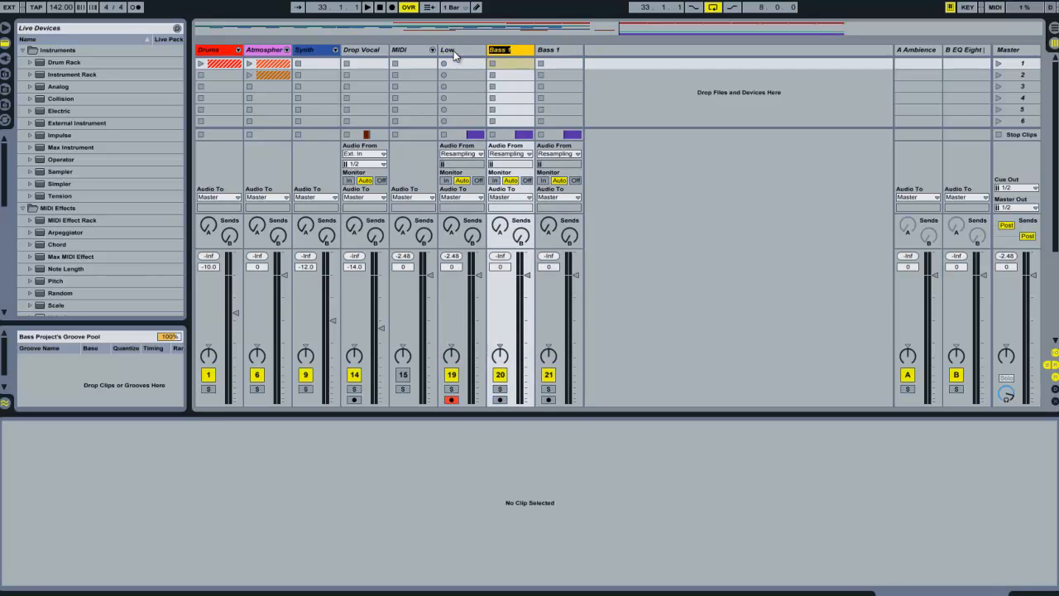
# Rename the two remaining Bass 1 audio tracks as Mid and High.
pyautogui.write('Mid')
pyautogui.press('Tab')
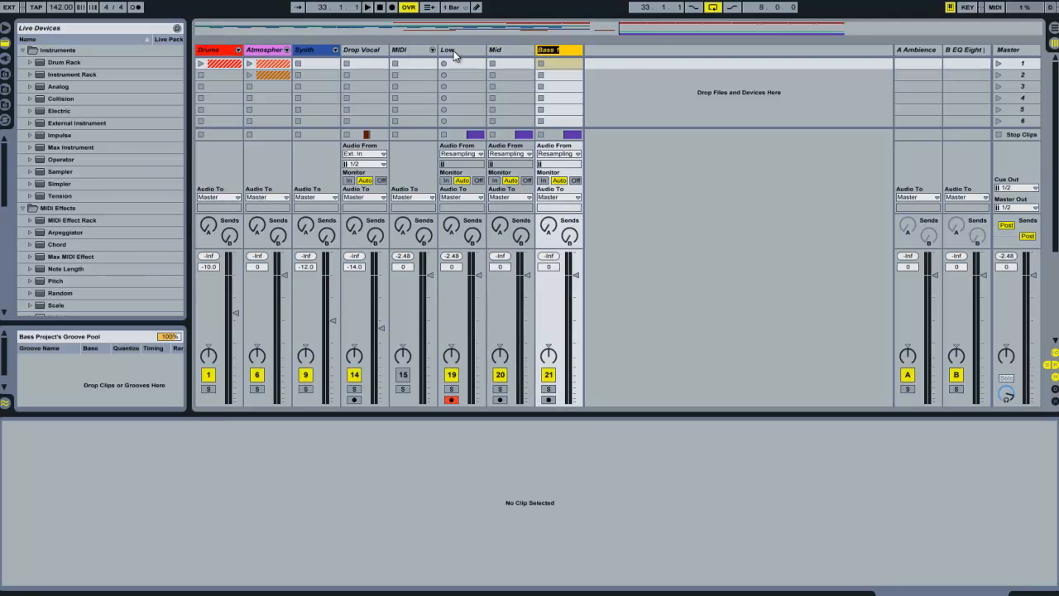
pyautogui.write('High')
# Group the Low, Mid and High tracks and name the group Bass 1.
pyautogui.rightClick(463, 52)
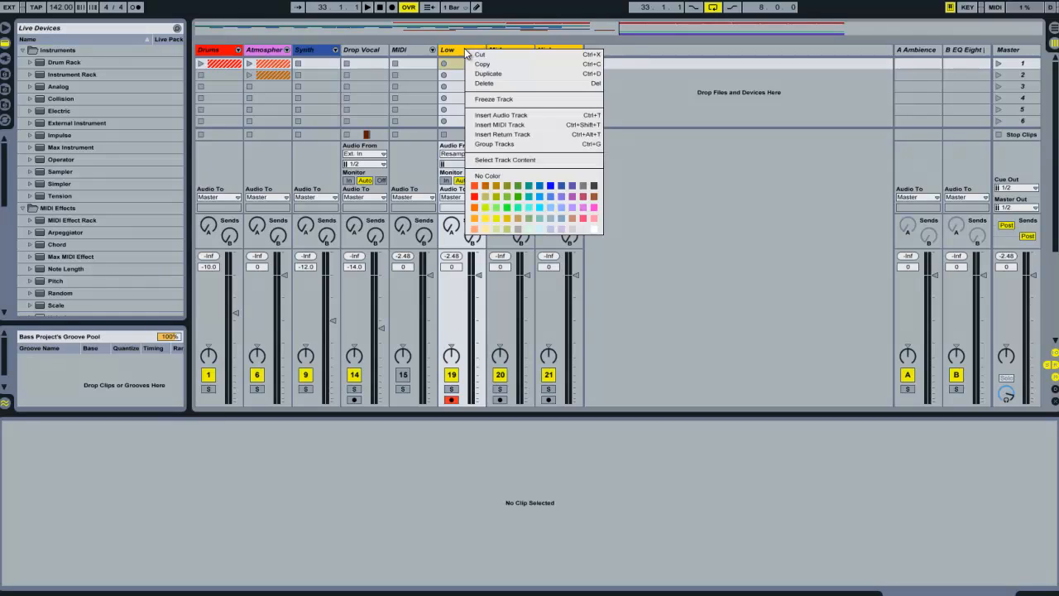
pyautogui.click(421, 17)
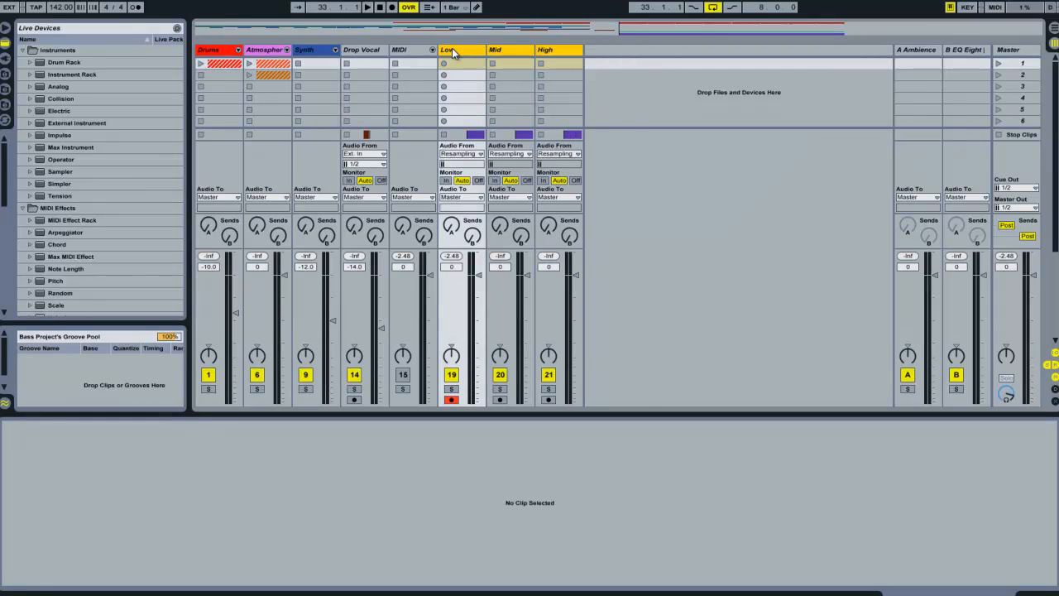
pyautogui.hotkey('ctrl', 'g')
pyautogui.hotkey('ctrl', 'r')
pyautogui.write('Bas')
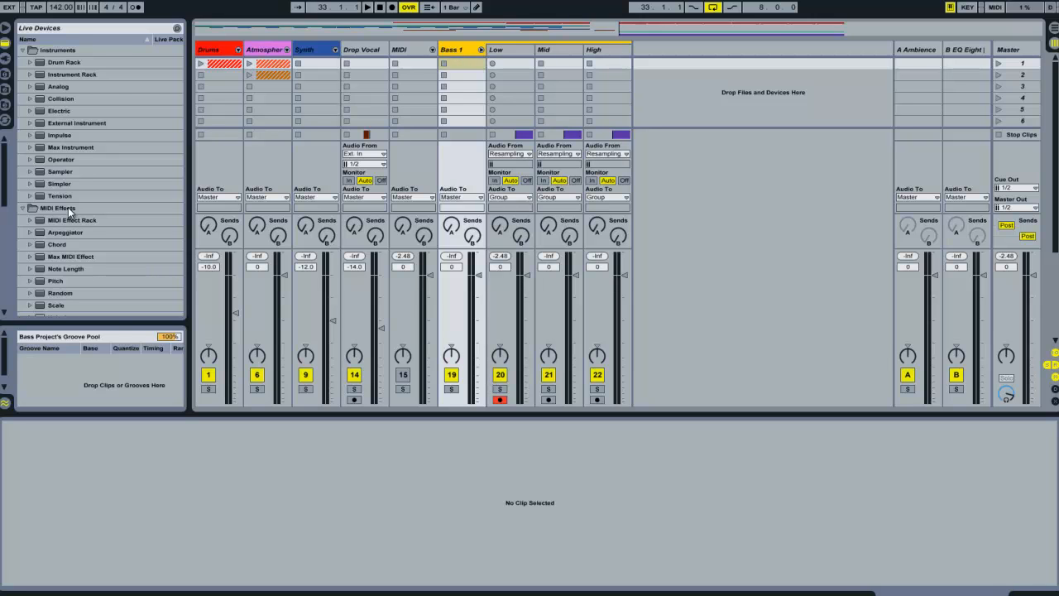
# Load the Low preset of Auto Filter onto the Low track.
pyautogui.scroll(-5, 68, 207)
pyautogui.click(30, 204)
pyautogui.scroll(-3, 85, 210)
pyautogui.click(71, 209)
pyautogui.click(513, 55)
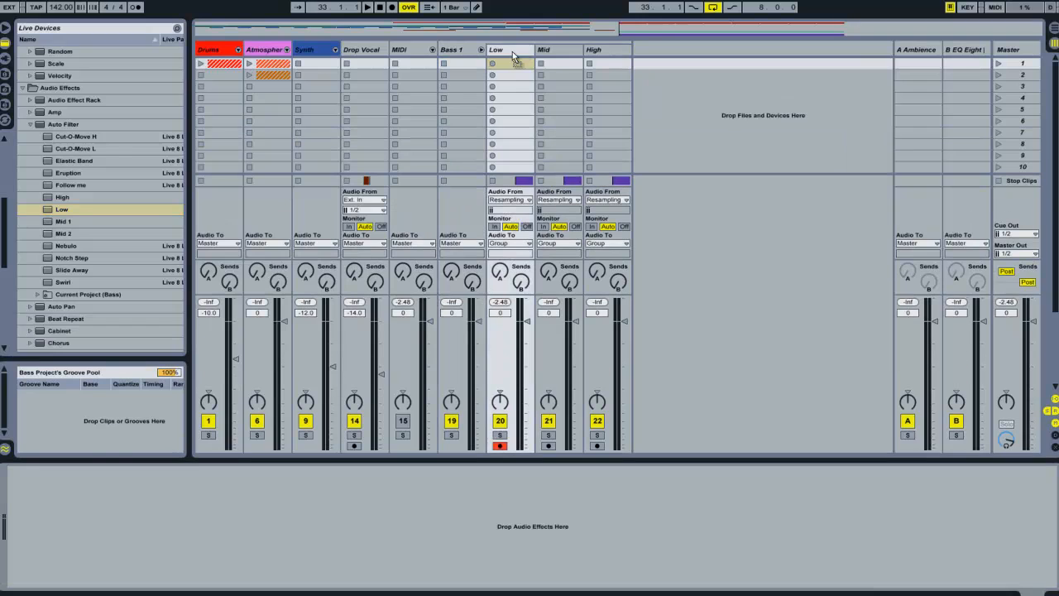
# Load Auto Filter presets Mid 1 and Mid 2 onto the Mid track and High onto the High track.
pyautogui.moveTo(65, 222); pyautogui.dragTo(546, 56)
pyautogui.moveTo(60, 234); pyautogui.dragTo(246, 485)
pyautogui.moveTo(57, 198); pyautogui.dragTo(598, 66)
pyautogui.click(31, 125)
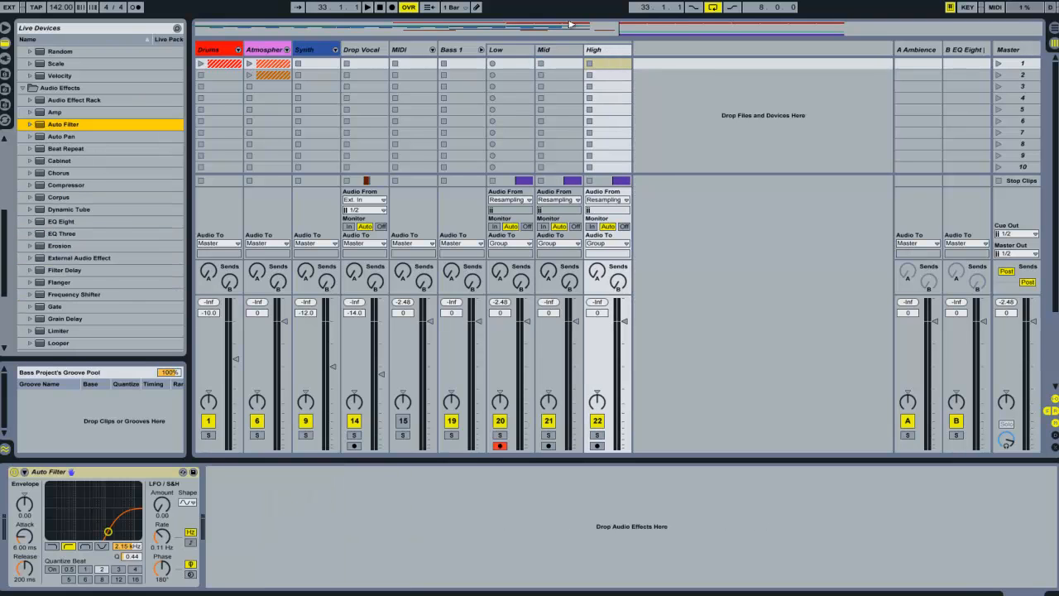
# Play back the filtered bass, soloing the Low, Mid and High tracks one after another to check each band.
pyautogui.click(512, 50)
pyautogui.click(500, 435)
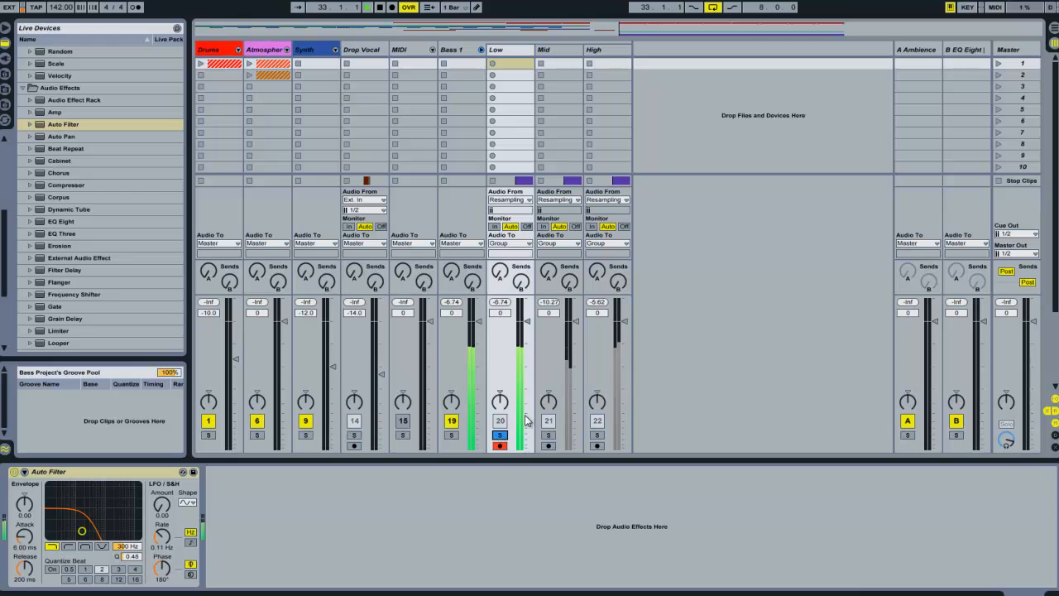
pyautogui.press('space')
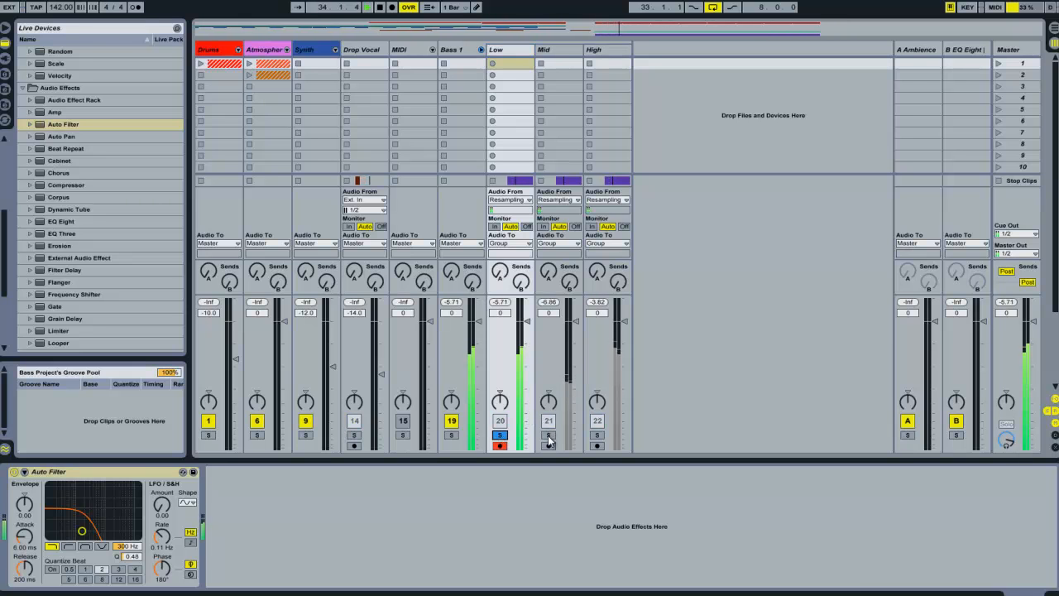
pyautogui.click(548, 435)
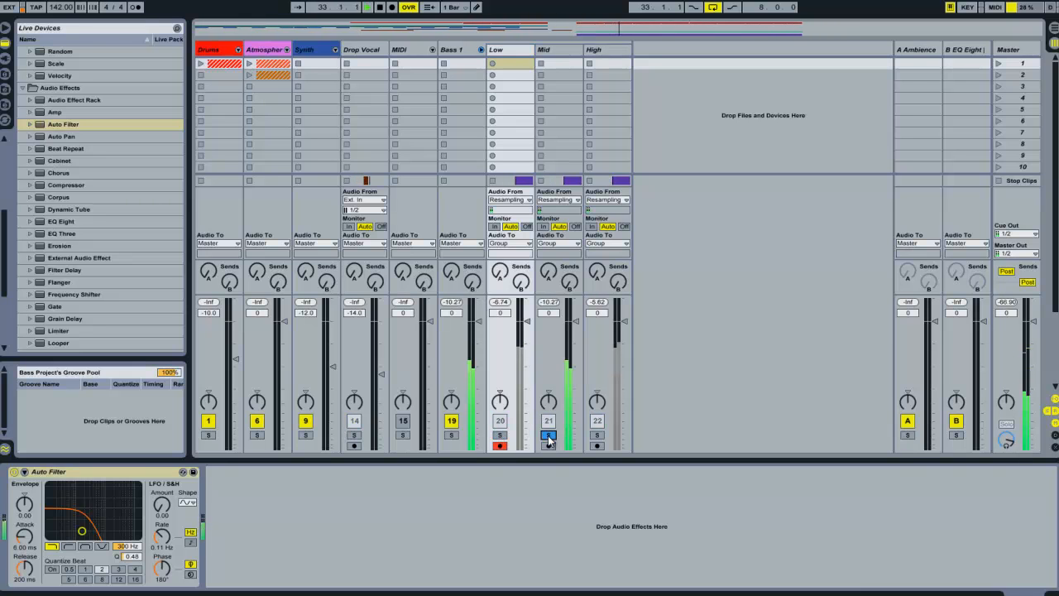
pyautogui.click(597, 436)
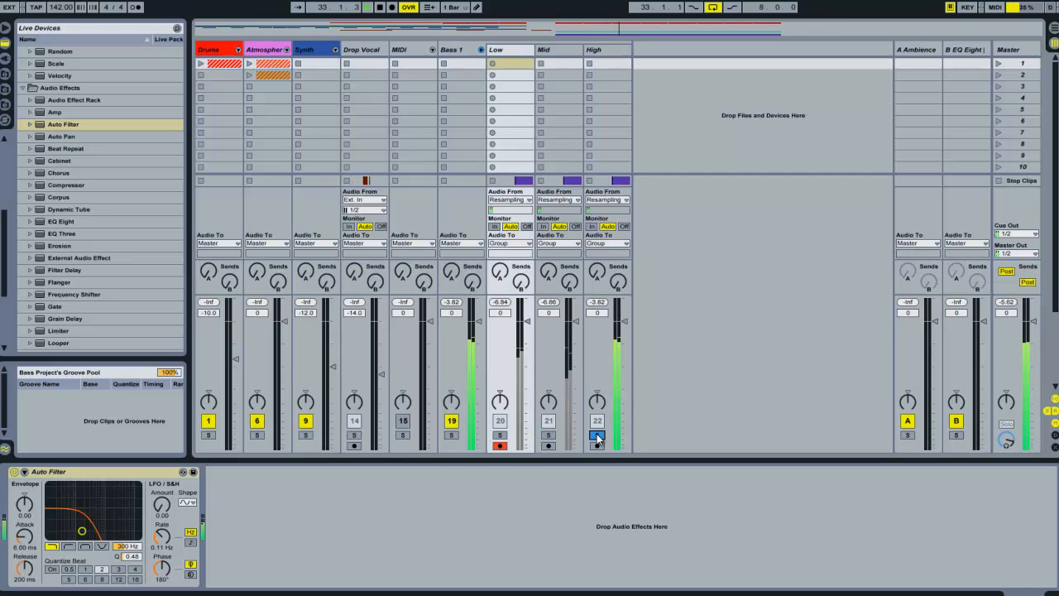
pyautogui.click(597, 434)
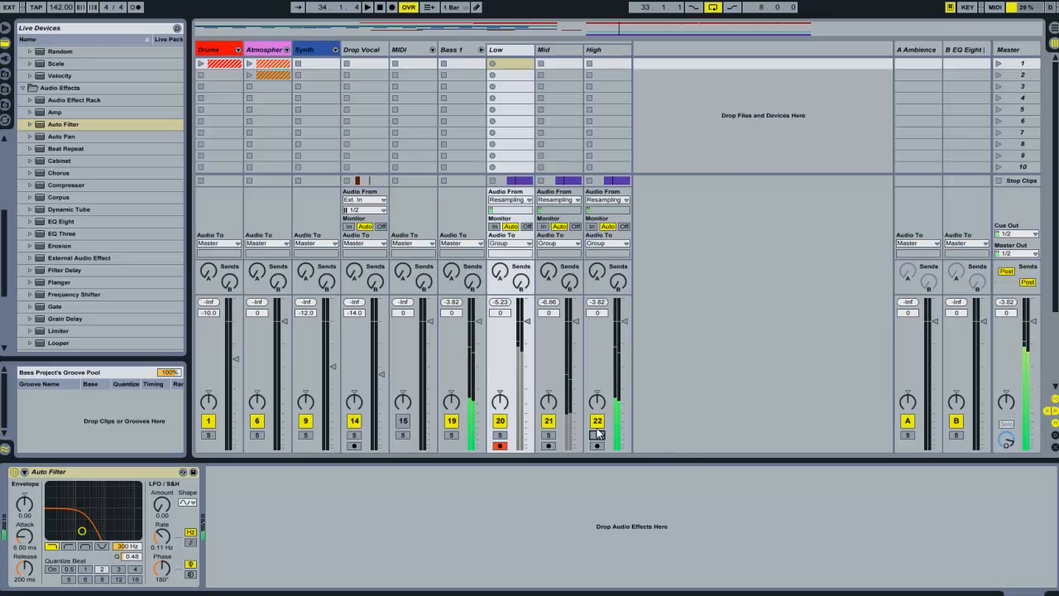
# Set the audio input of the High, Mid and Low tracks to No Input.
pyautogui.click(605, 200)
pyautogui.click(617, 494)
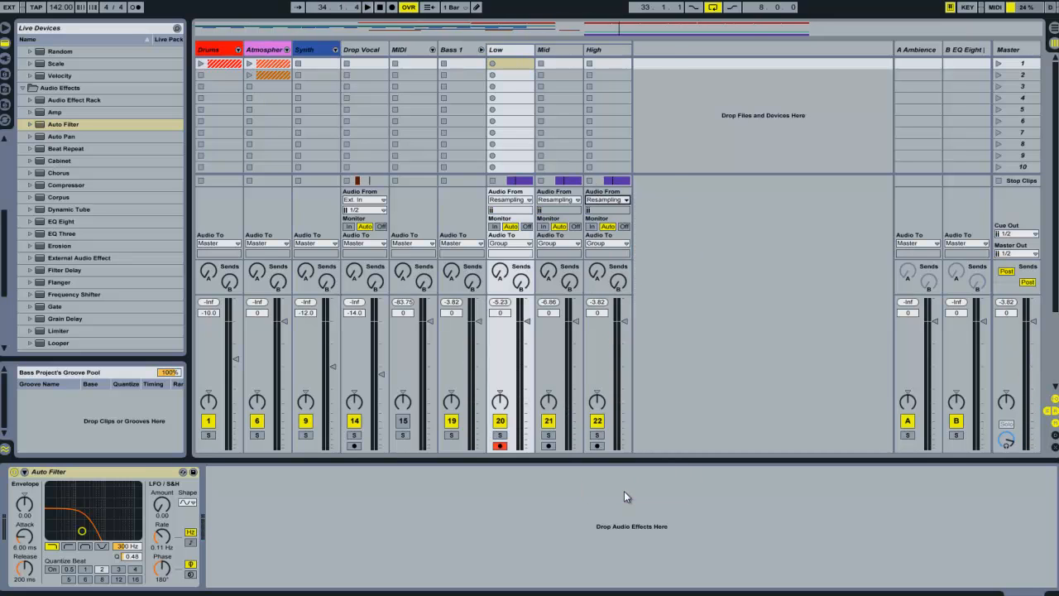
pyautogui.click(559, 200)
pyautogui.click(551, 494)
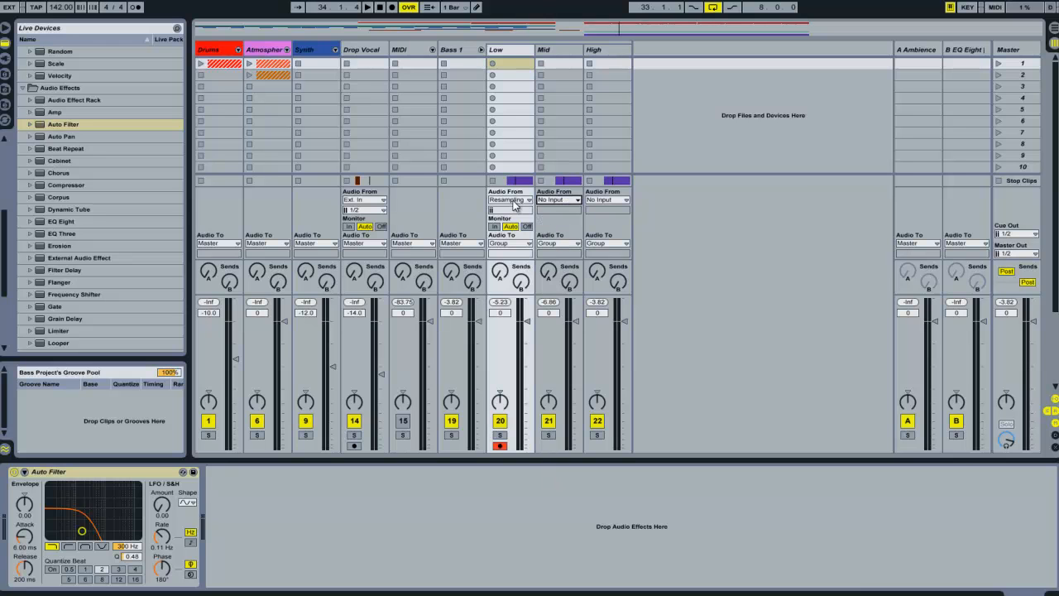
pyautogui.click(509, 202)
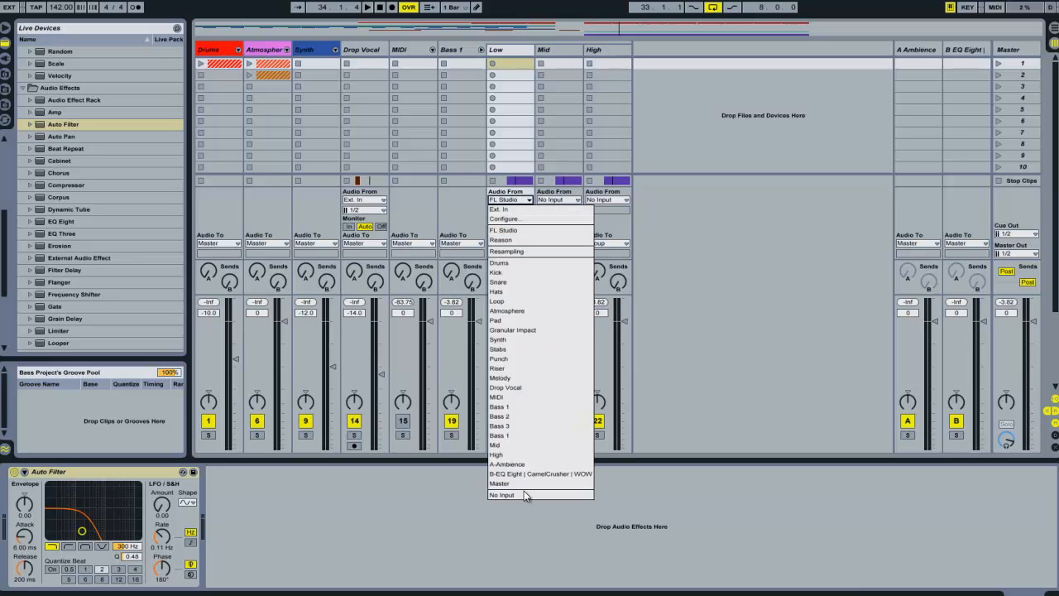
pyautogui.click(524, 492)
# Solo the Bass 1 group, lower its volume to -9.0 dB and start playback.
pyautogui.click(450, 435)
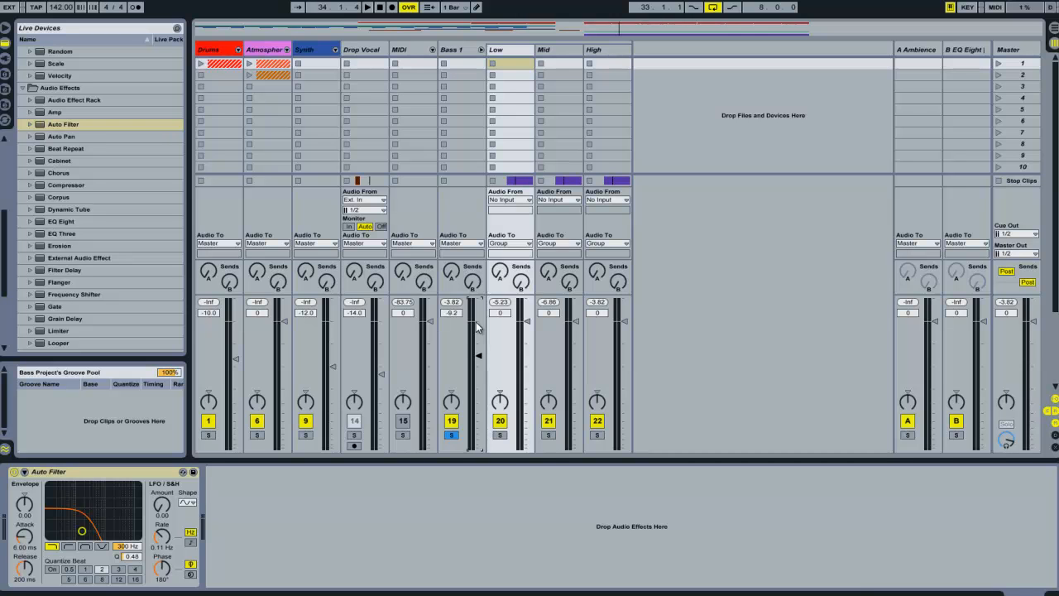
pyautogui.press('space')
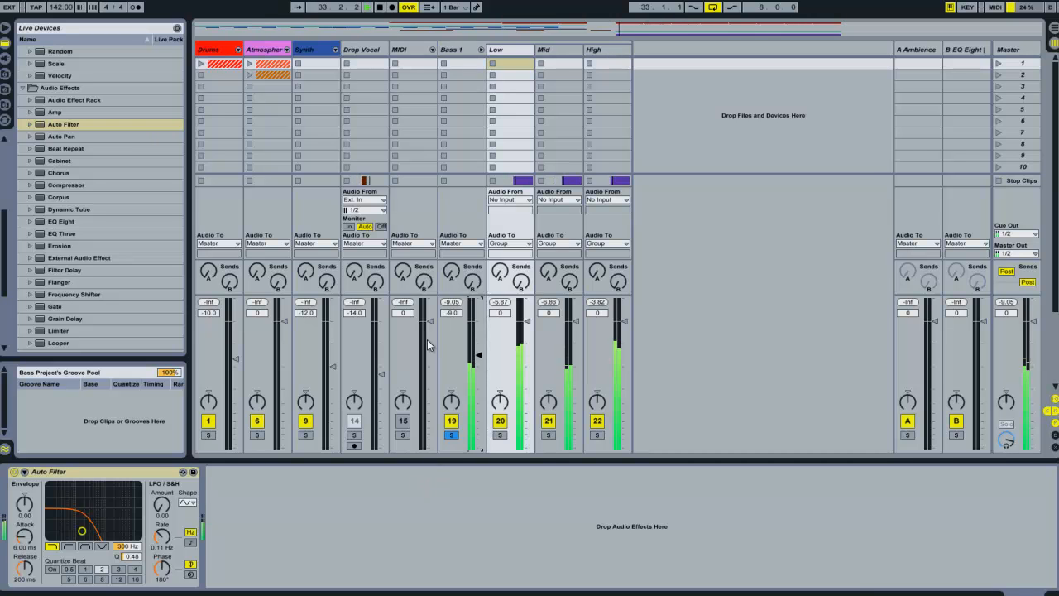
# Audition the three layered bass clips in the Arrangement view and return the playback position to bar 33.
pyautogui.press('Tab')
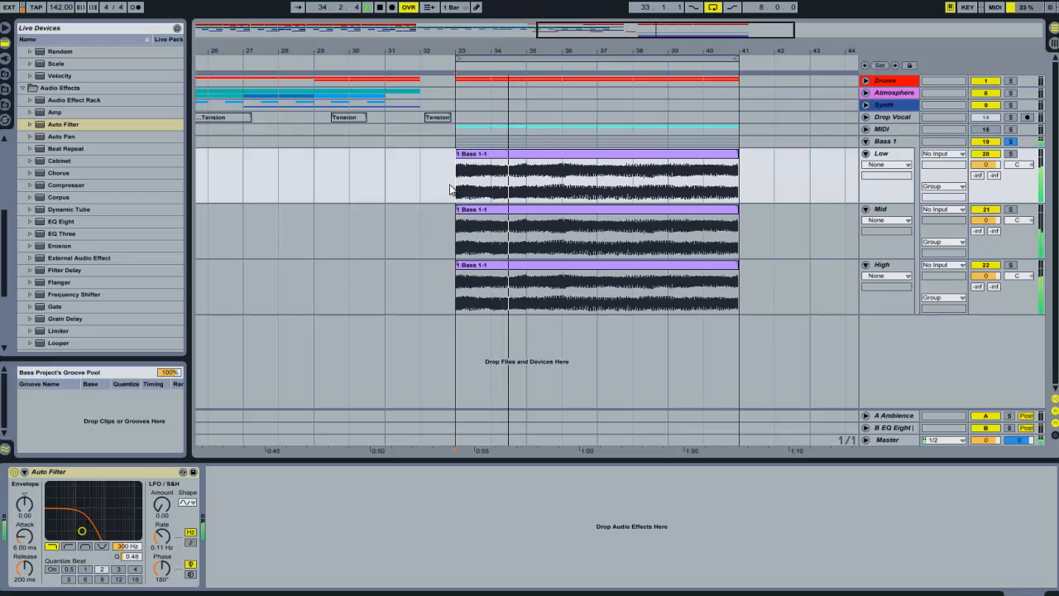
pyautogui.press('space')
pyautogui.press('space')
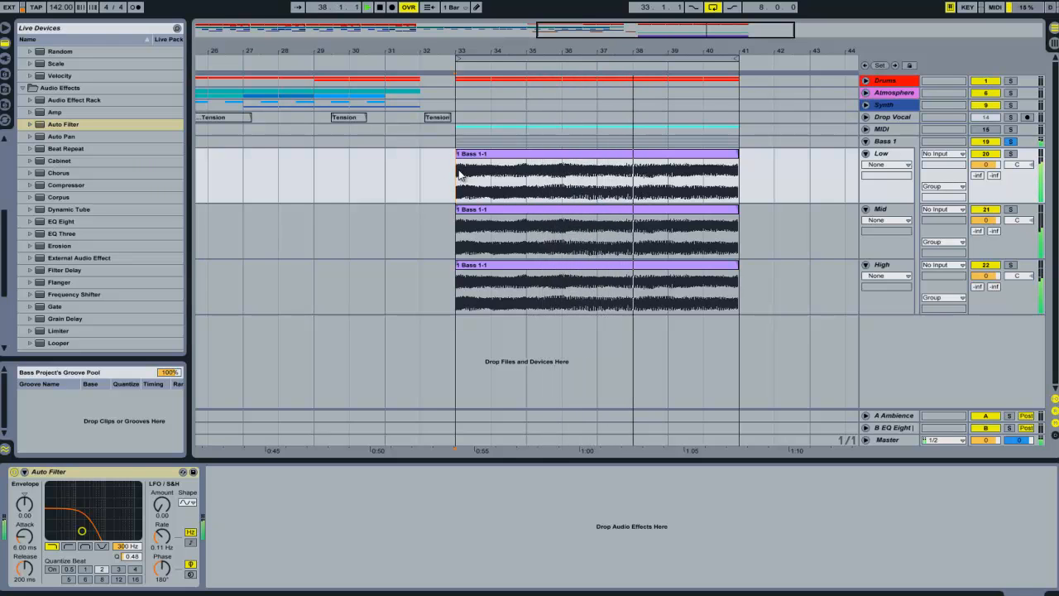
pyautogui.press('space')
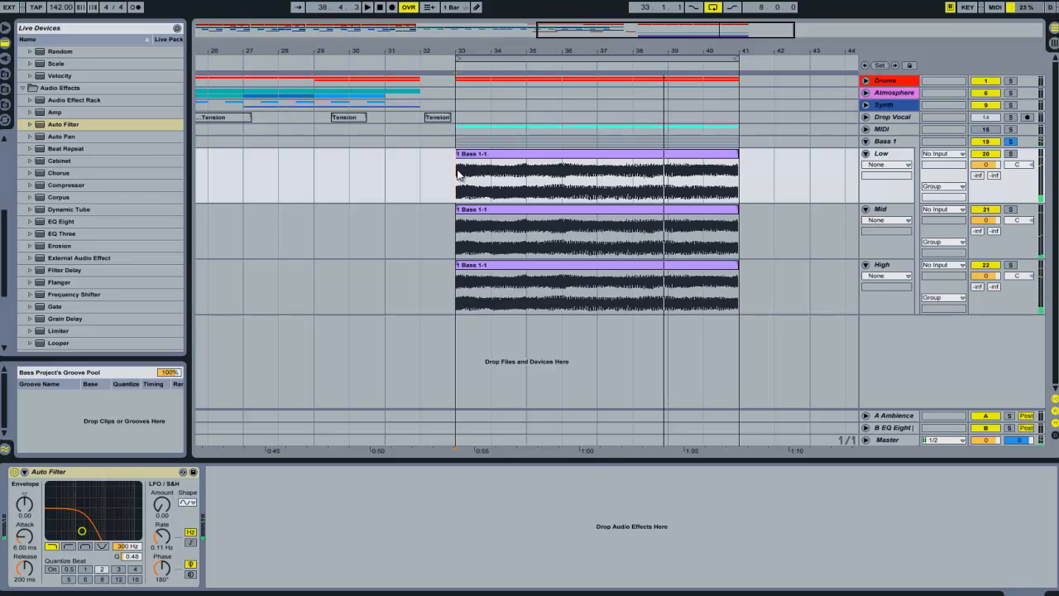
pyautogui.click(455, 282)
pyautogui.click(456, 172)
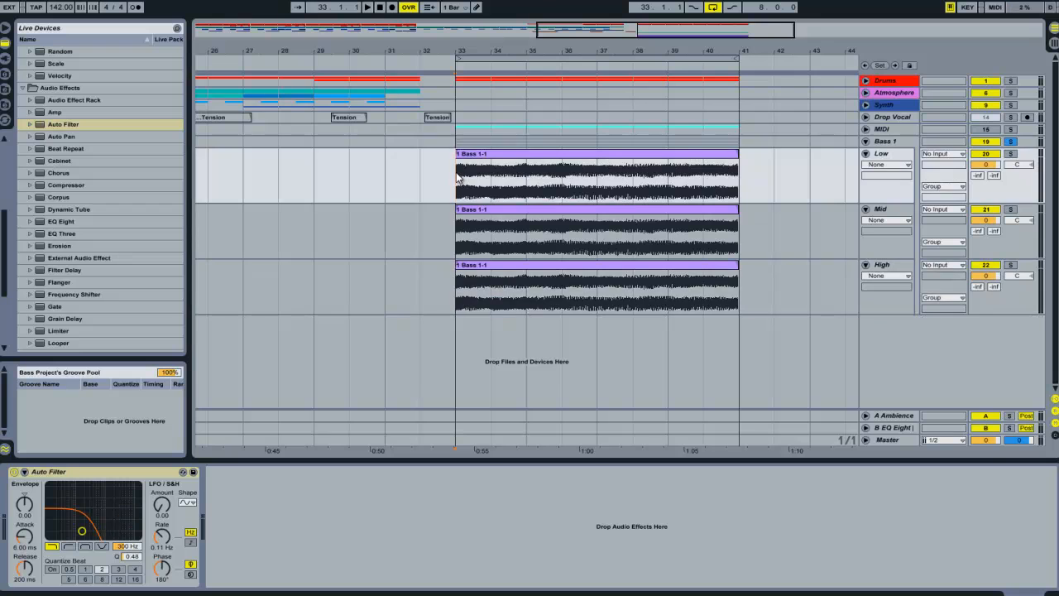
pyautogui.press('Tab')
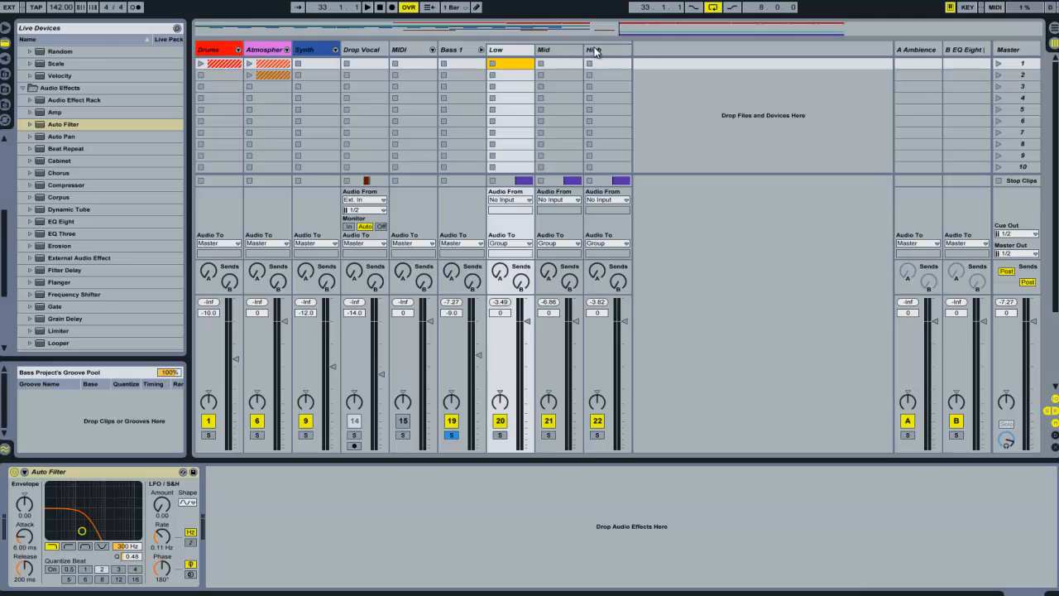
# Add a Compressor to the Low track and place it ahead of the Auto Filter.
pyautogui.click(57, 187)
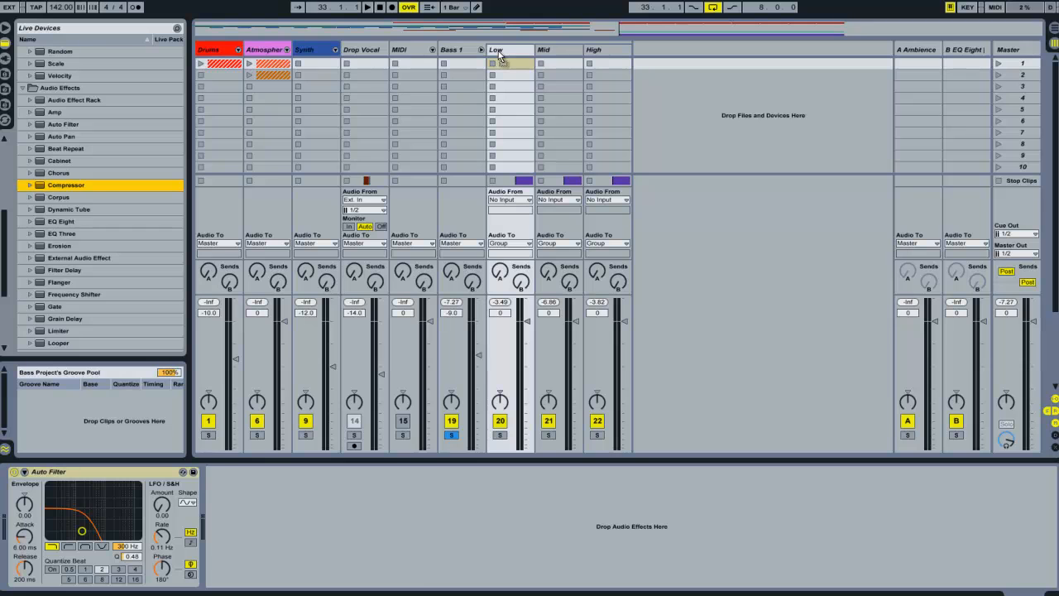
pyautogui.press('Return')
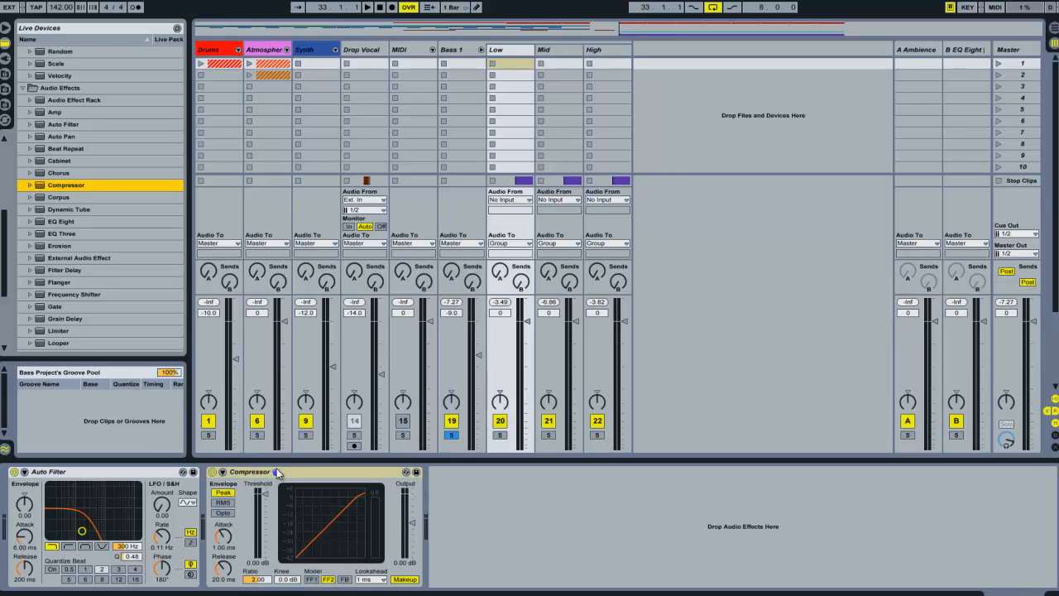
pyautogui.click(277, 470)
pyautogui.moveTo(102, 476); pyautogui.dragTo(83, 480)
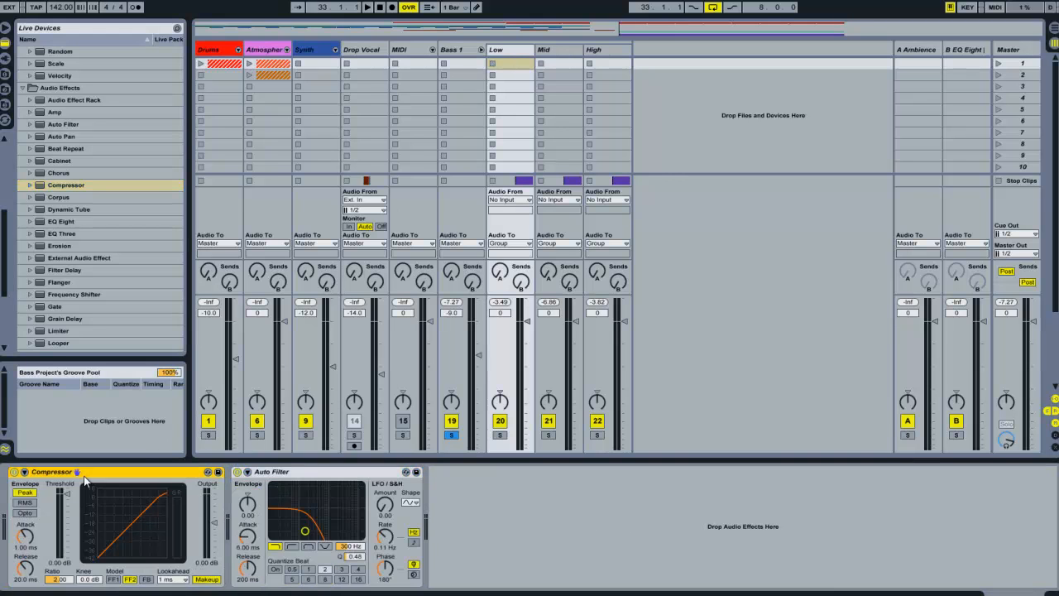
# Solo the Low track during playback and set its Compressor to a -15.6 dB threshold and a 2.10 ratio.
pyautogui.click(500, 435)
pyautogui.press('space')
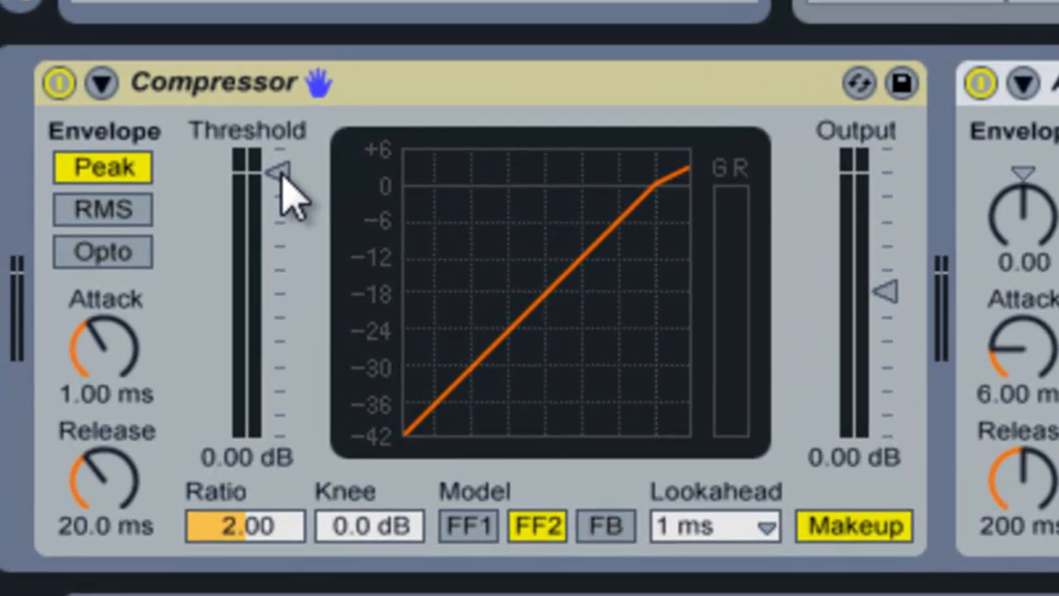
pyautogui.moveTo(280, 174); pyautogui.dragTo(267, 181)
pyautogui.moveTo(207, 527); pyautogui.dragTo(208, 526)
# Compare the Low track's sound with the Compressor bypassed and enabled, leaving it enabled.
pyautogui.click(58, 83)
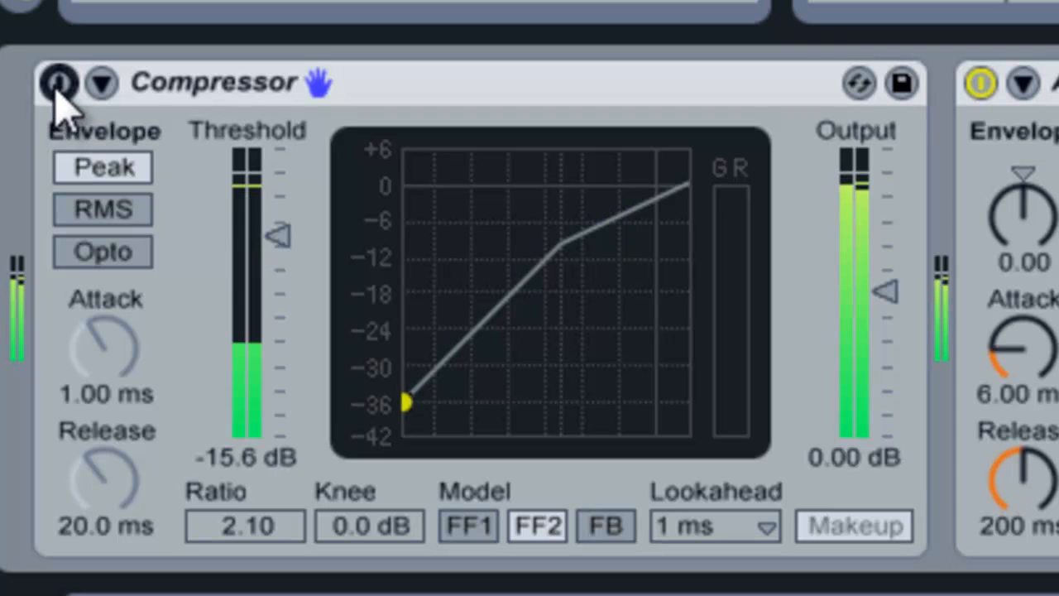
pyautogui.click(58, 83)
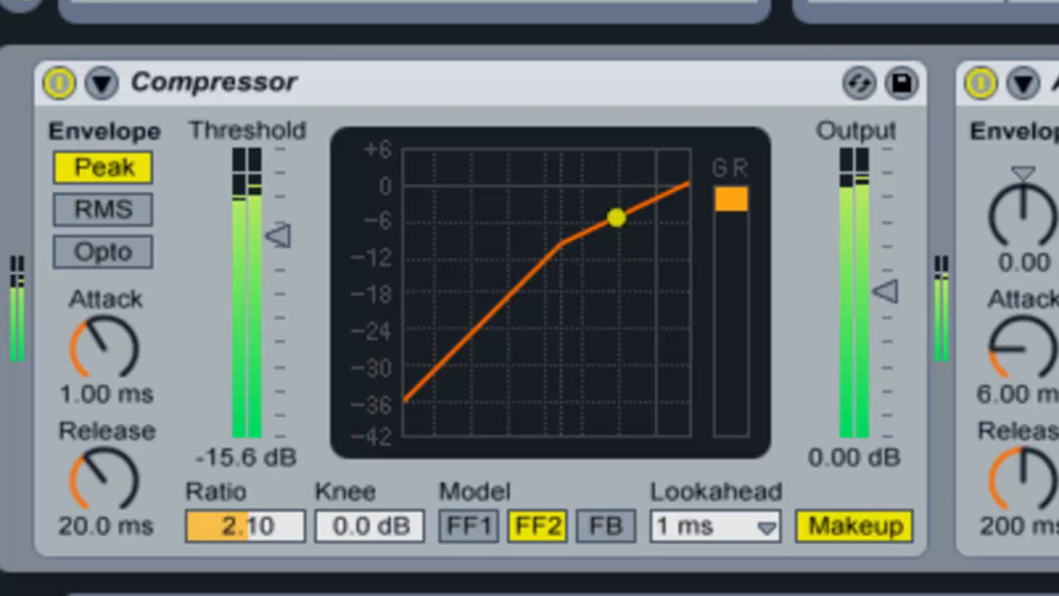
pyautogui.click(58, 83)
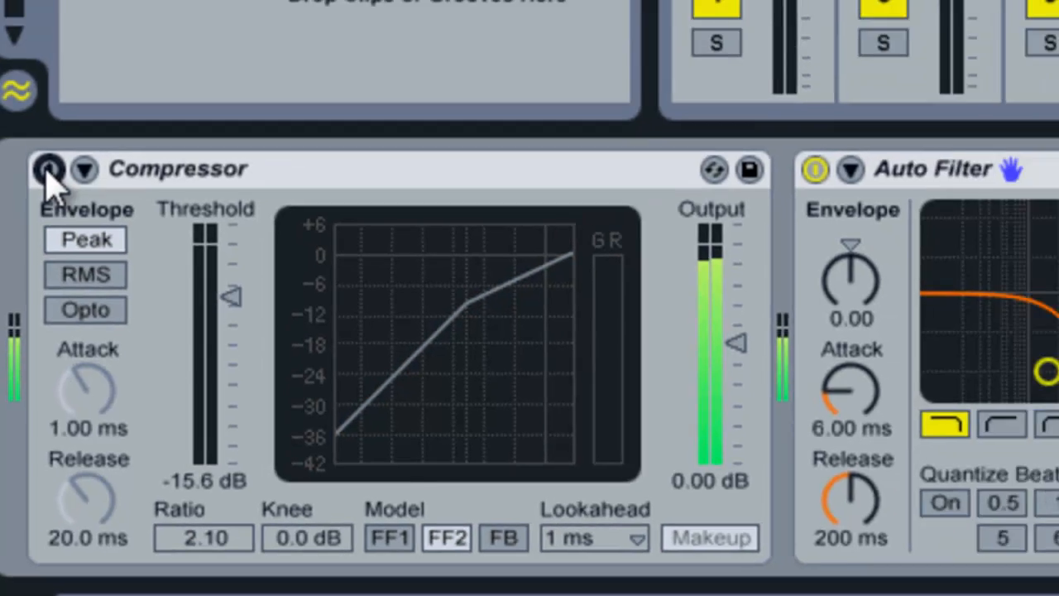
pyautogui.click(57, 83)
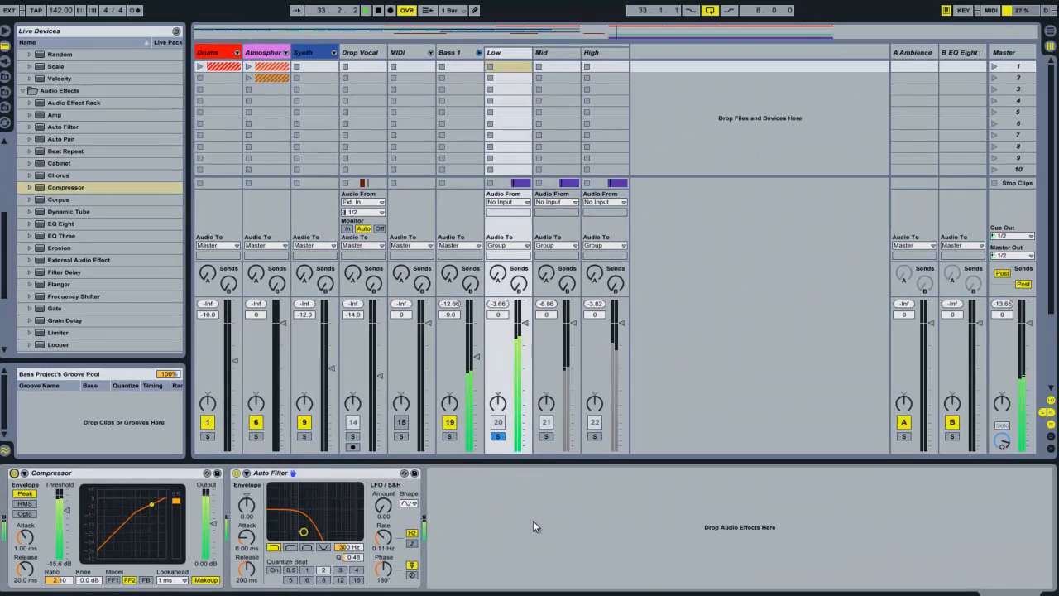
# Solo the Mid track and select the Auto Filter devices in its chain.
pyautogui.click(546, 437)
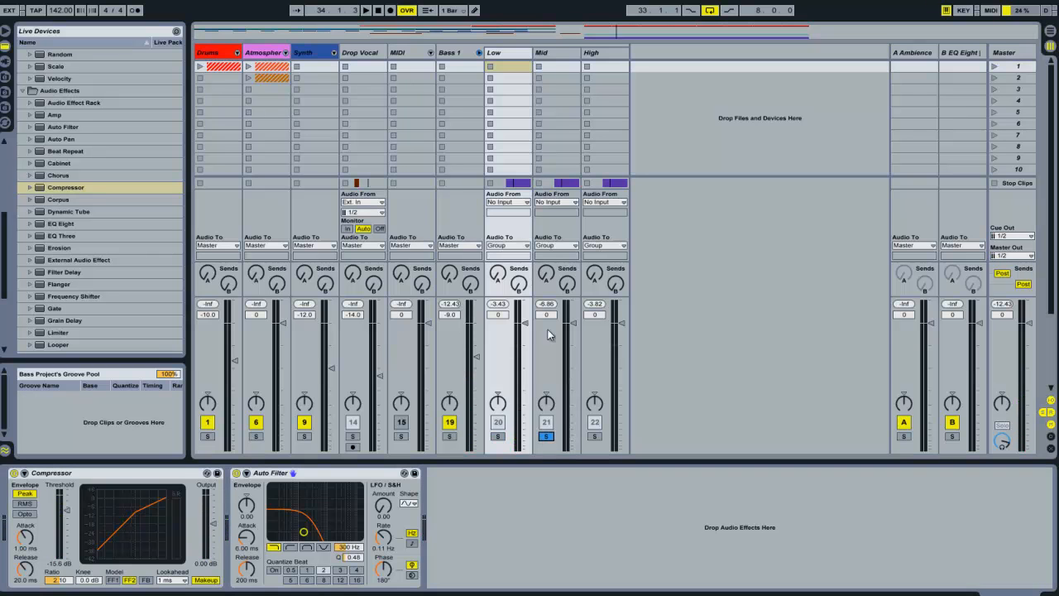
pyautogui.click(554, 54)
pyautogui.scroll(-5, 84, 186)
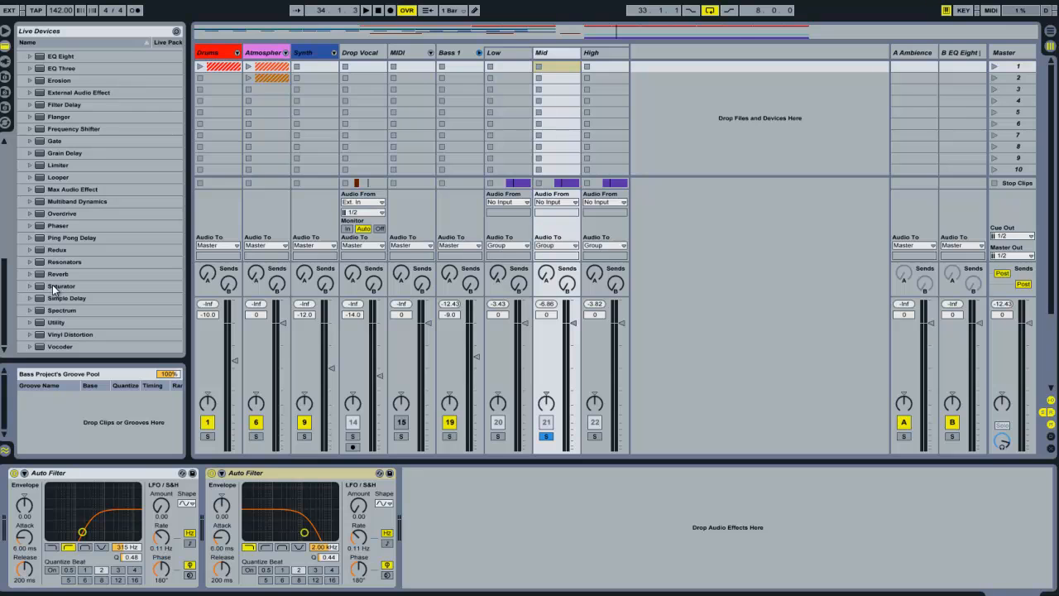
pyautogui.click(142, 474)
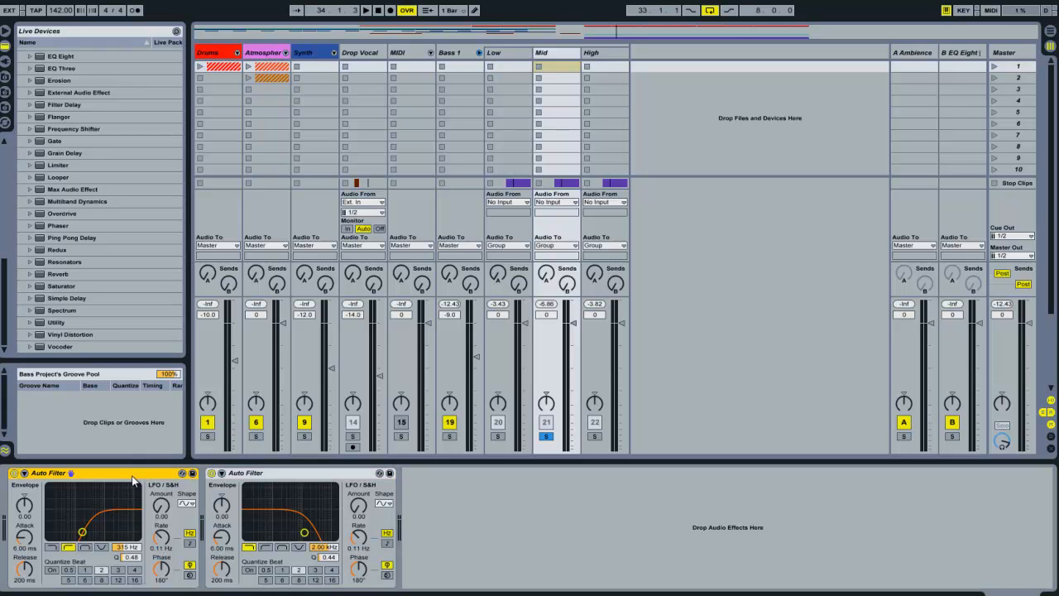
pyautogui.keyDown('shift'); pyautogui.click(266, 475); pyautogui.keyUp('shift')
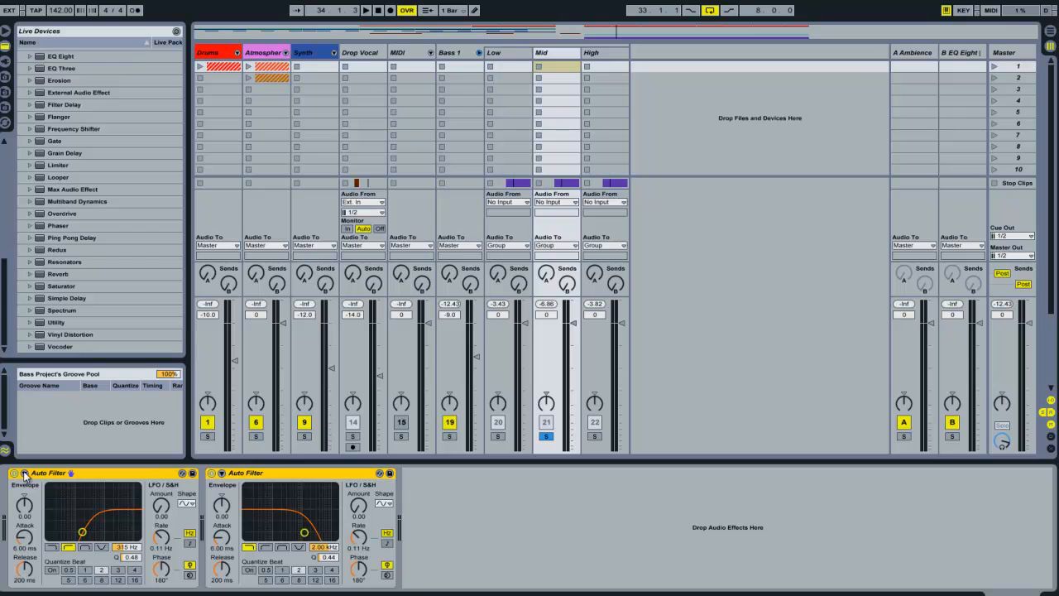
pyautogui.click(119, 472)
# Add a Saturator with 3.43 dB drive to the Mid track and place it after both Auto Filters.
pyautogui.moveTo(55, 290); pyautogui.dragTo(15, 503)
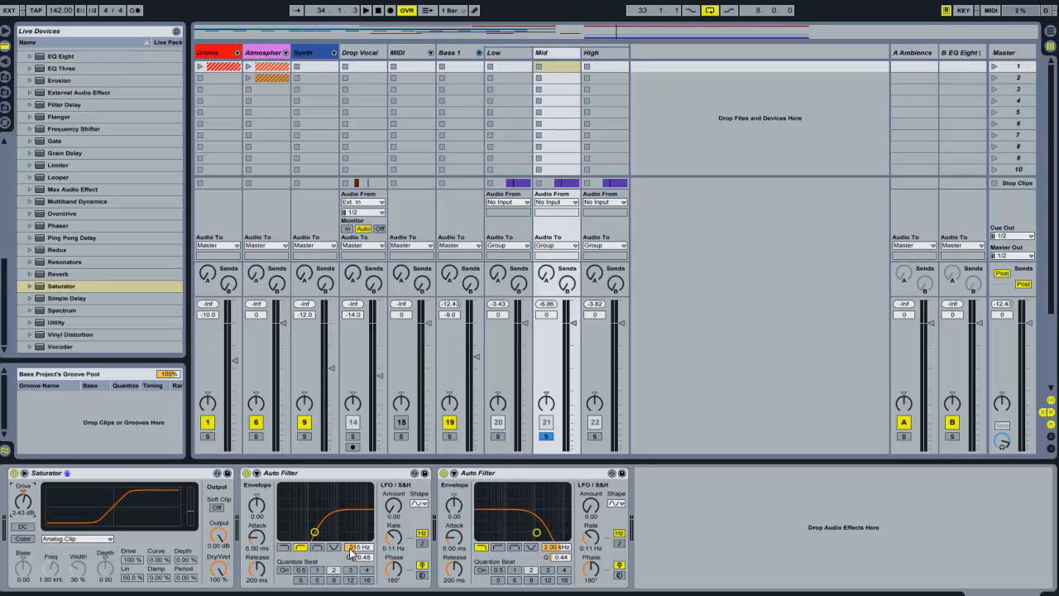
pyautogui.moveTo(46, 474); pyautogui.dragTo(795, 521)
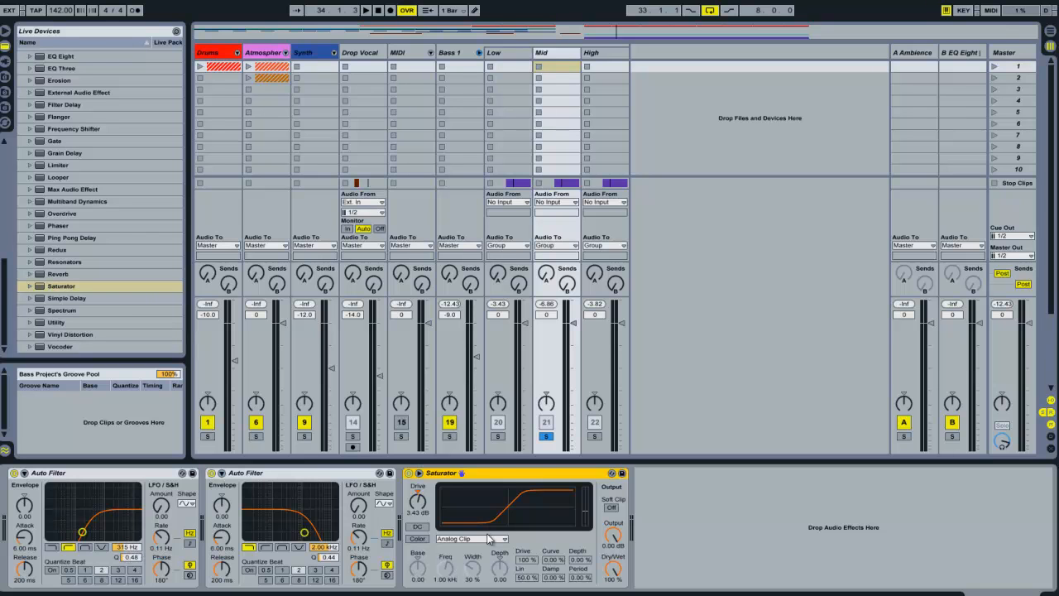
# Place the Mid track's Saturator ahead of both Auto Filters and set its drive to 3.43 dB during playback.
pyautogui.moveTo(533, 474); pyautogui.dragTo(27, 514)
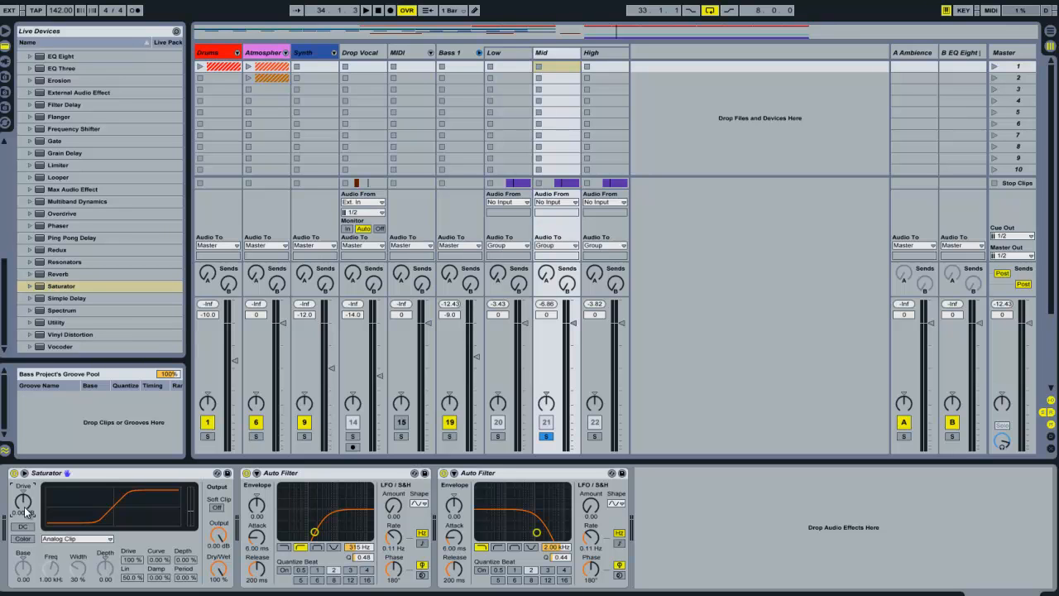
pyautogui.press('space')
pyautogui.moveTo(25, 511); pyautogui.dragTo(25, 510)
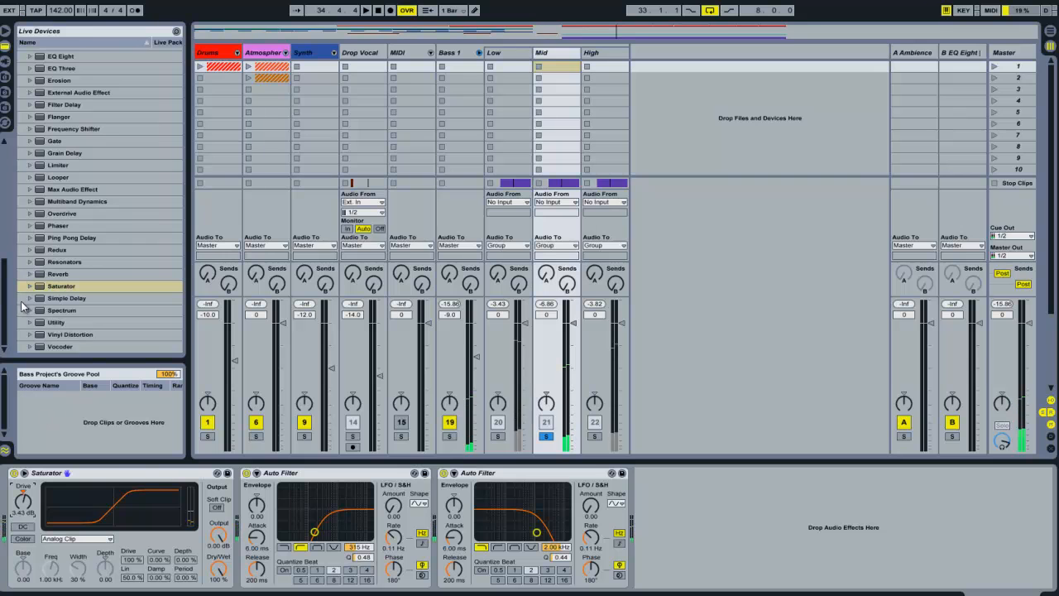
# Add the CamelPhat3 plug-in to the Mid track between the Saturator and the Auto Filters.
pyautogui.scroll(5, 55, 153)
pyautogui.scroll(3, 55, 153)
pyautogui.click(6, 61)
pyautogui.scroll(-15, 125, 220)
pyautogui.scroll(13, 127, 220)
pyautogui.scroll(8, 91, 273)
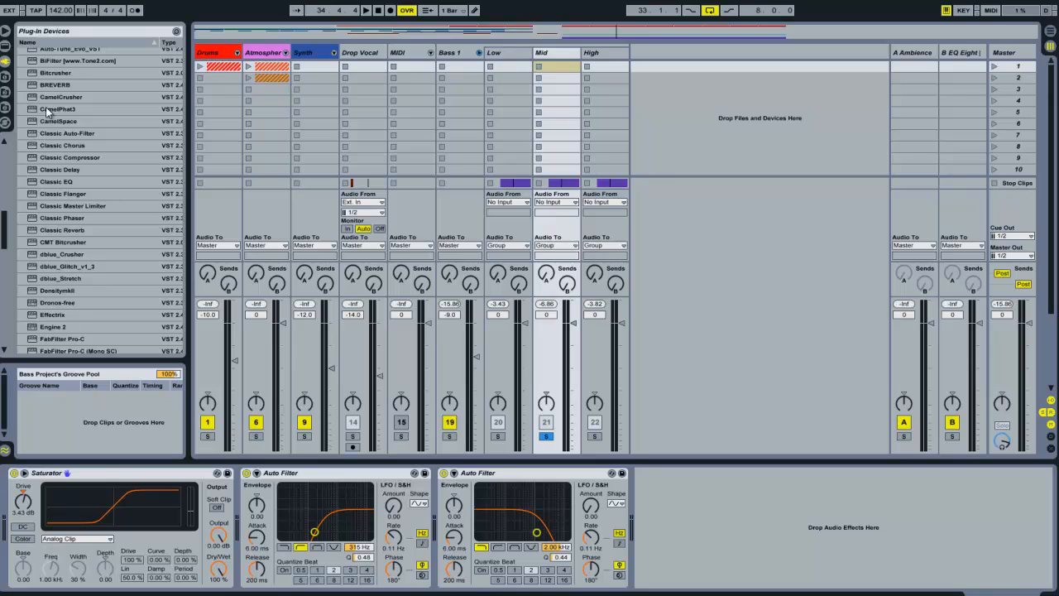
pyautogui.doubleClick(46, 109)
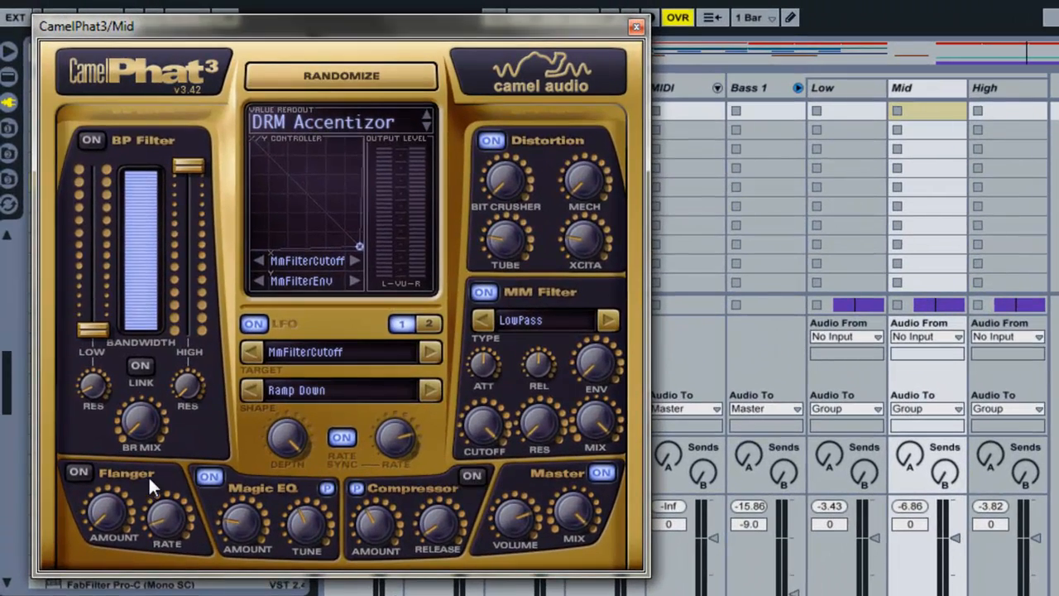
# Switch off CamelPhat3's LFO, Magic EQ and MM Filter, keep Distortion on, and close the plug-in window.
pyautogui.click(423, 324)
pyautogui.click(403, 323)
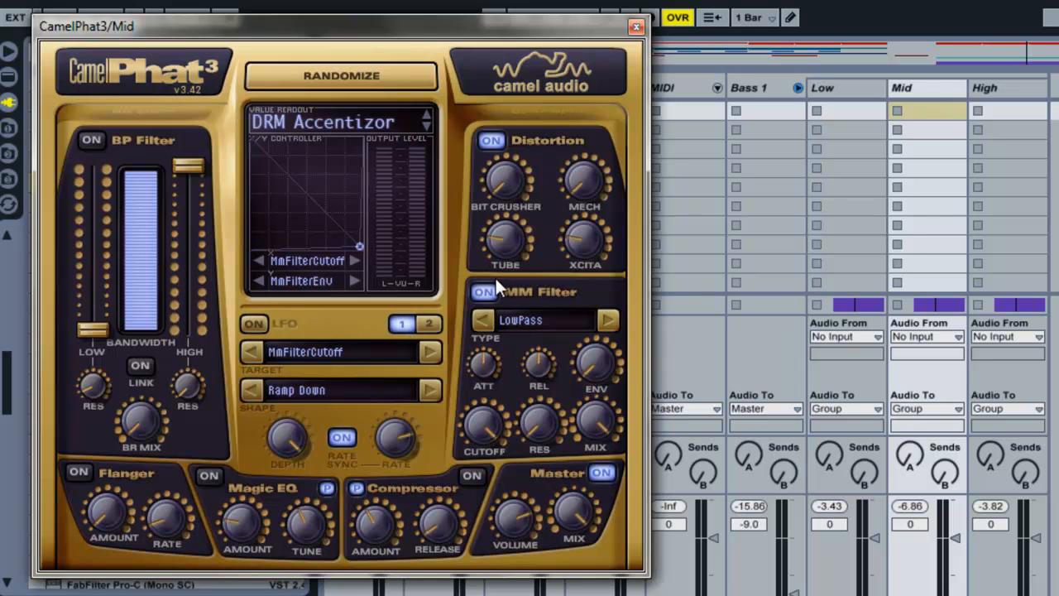
pyautogui.click(491, 140)
pyautogui.click(636, 27)
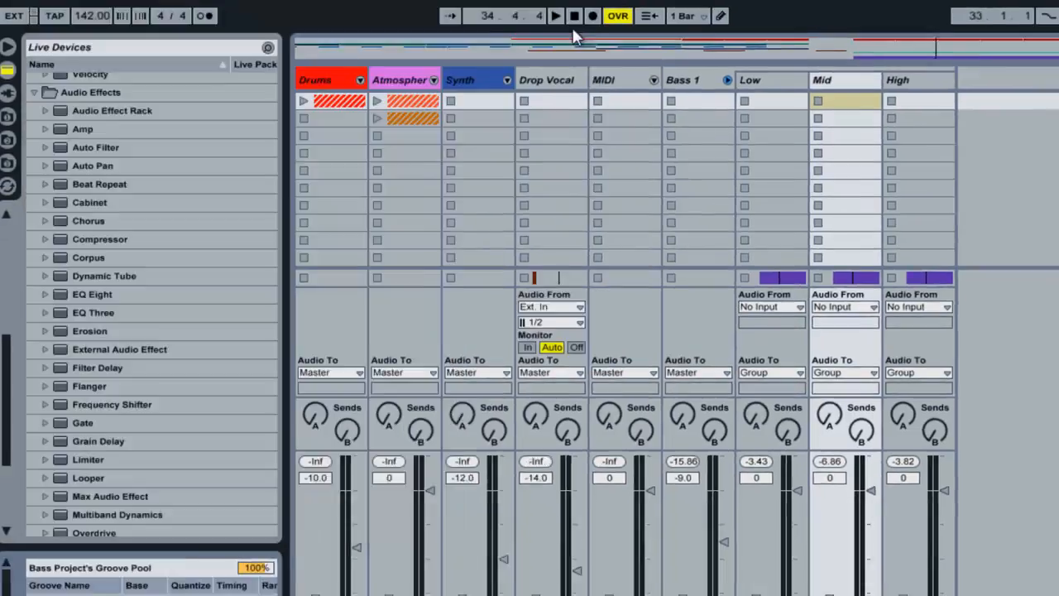
# Try an EQ Eight on the Mid track with band 1 as a notch at 317 Hz and a Q of 2.29.
pyautogui.moveTo(63, 195); pyautogui.dragTo(824, 547)
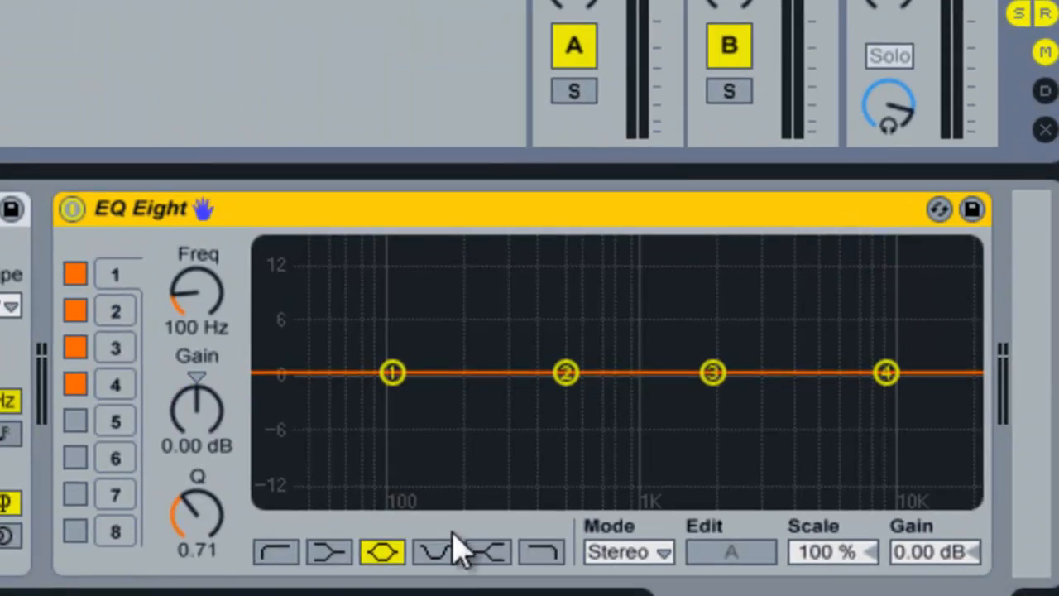
pyautogui.click(447, 553)
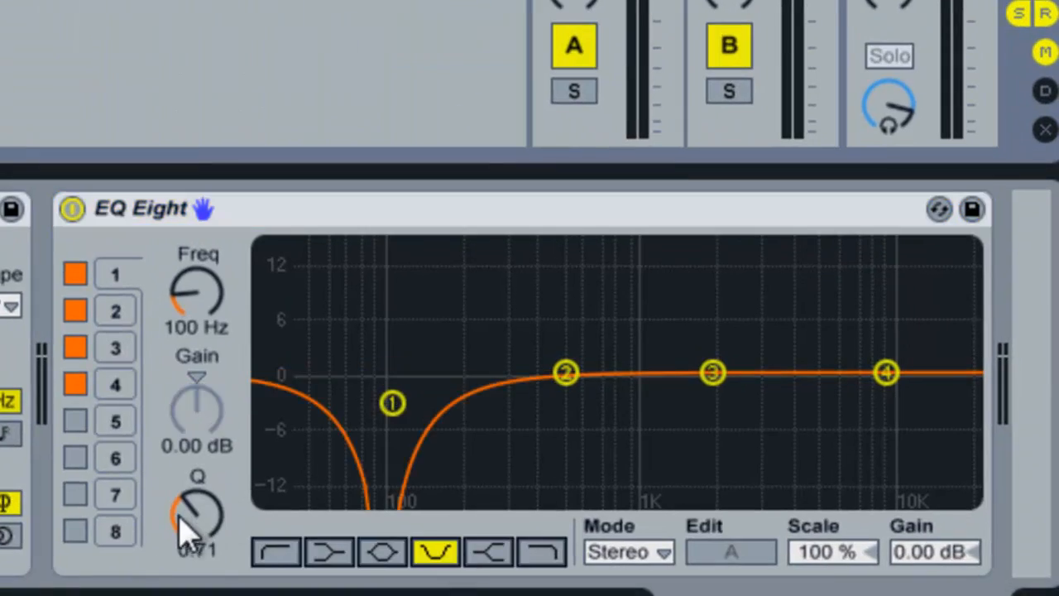
pyautogui.moveTo(189, 525); pyautogui.dragTo(187, 511)
pyautogui.moveTo(176, 294); pyautogui.dragTo(185, 289)
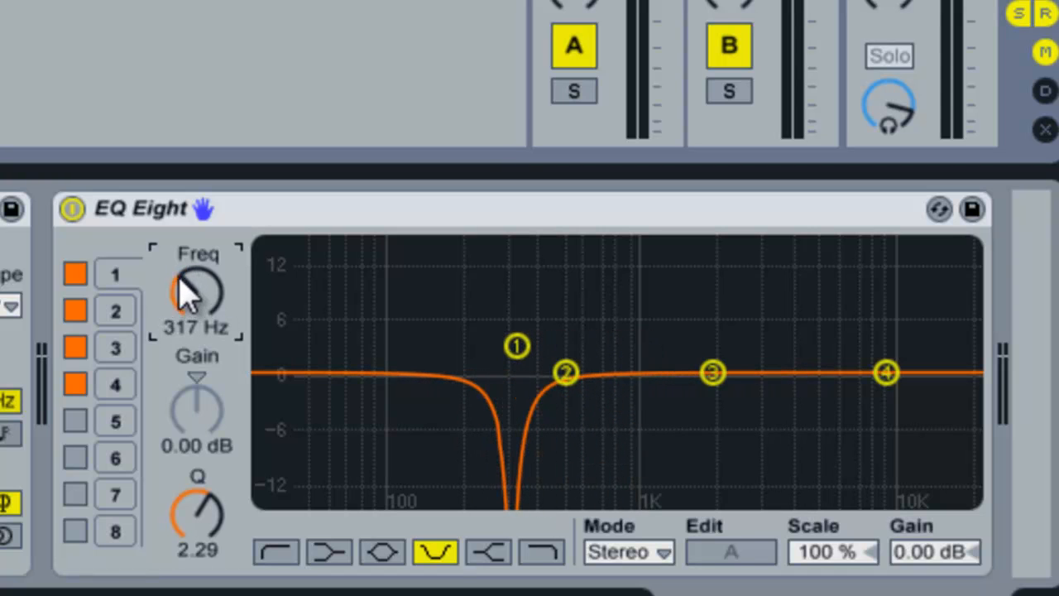
# Try making the EQ Eight's band 2 a second notch, adjusting its frequency and Q, and select the device.
pyautogui.click(116, 352)
pyautogui.click(114, 321)
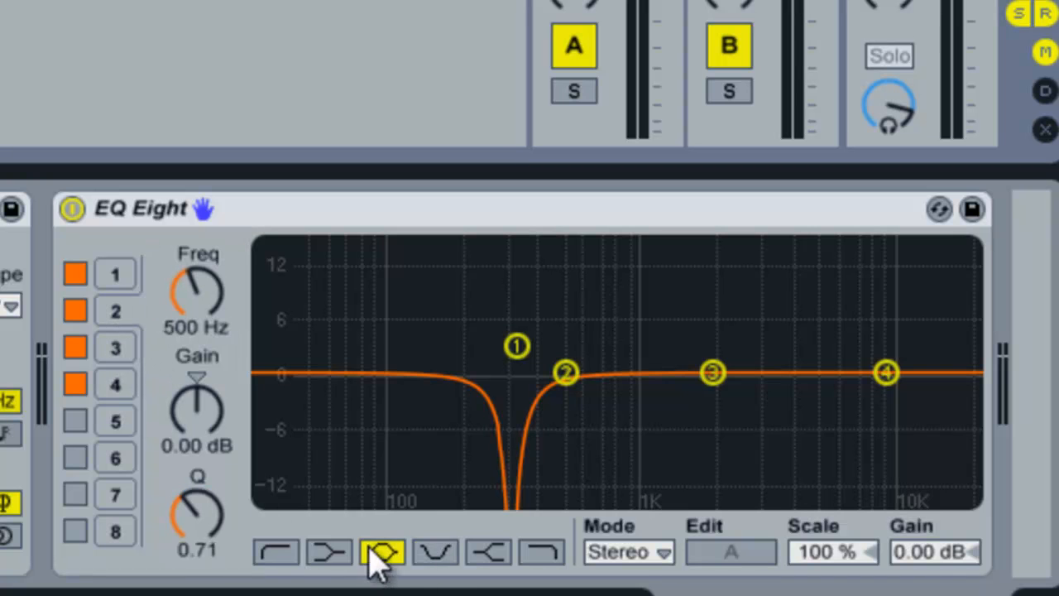
pyautogui.click(436, 553)
pyautogui.moveTo(195, 330); pyautogui.dragTo(191, 300)
pyautogui.moveTo(171, 549); pyautogui.dragTo(190, 461)
pyautogui.click(161, 209)
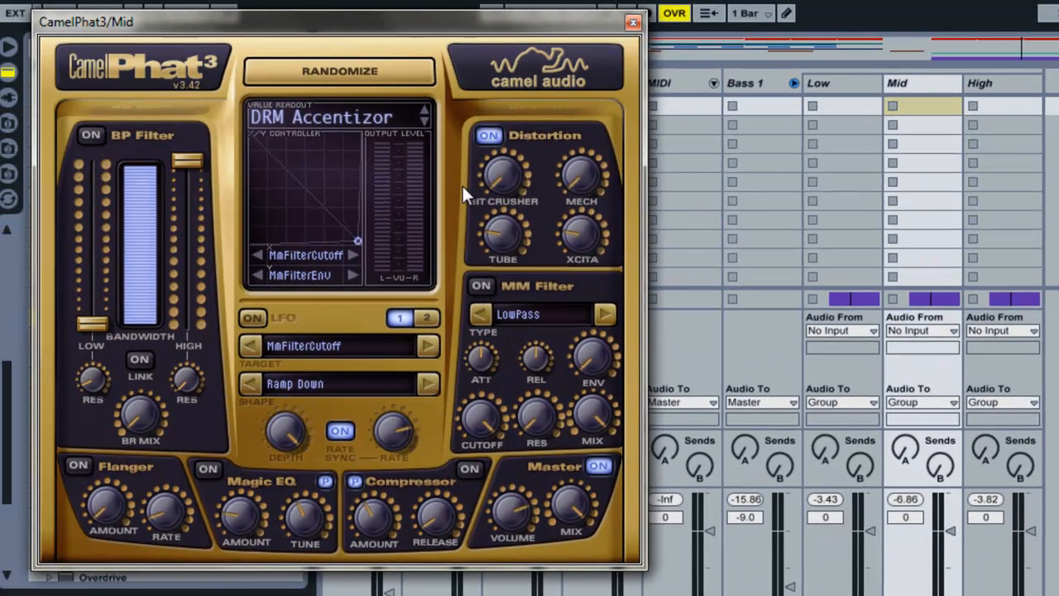
# Enable CamelPhat3's MM Filter as a Notch and modulate MmFilterCutoff with LFO 1 using a Sine shape at 1/1T bars.
pyautogui.click(515, 315)
pyautogui.click(552, 488)
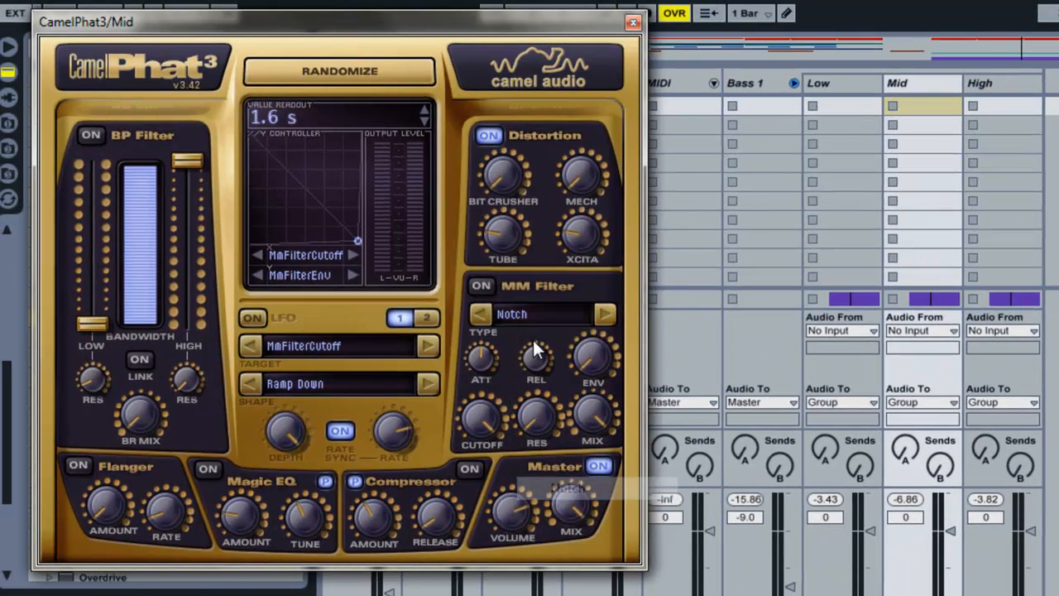
pyautogui.click(482, 286)
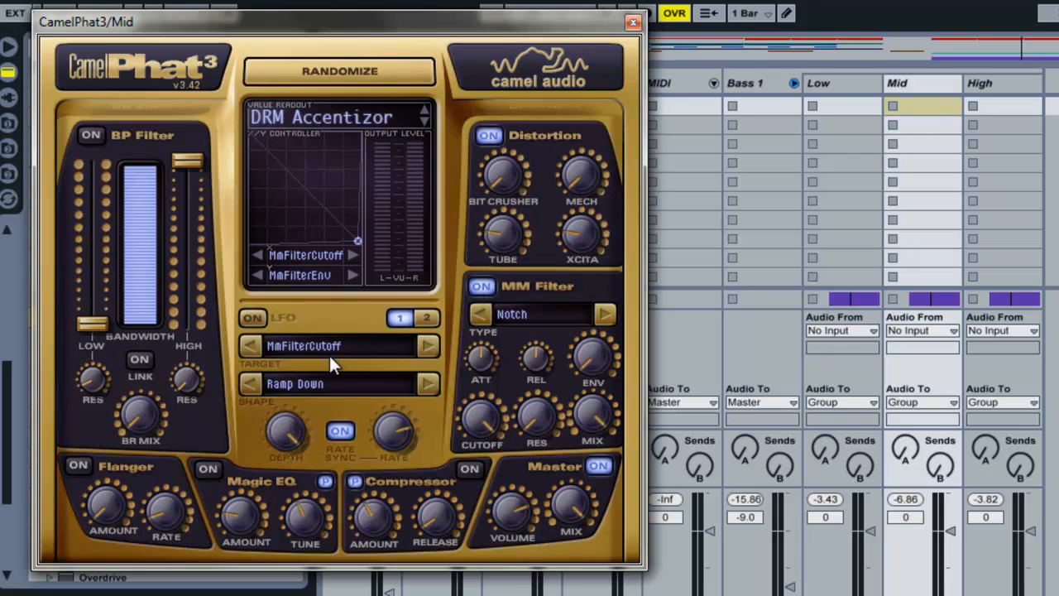
pyautogui.click(317, 379)
pyautogui.click(362, 395)
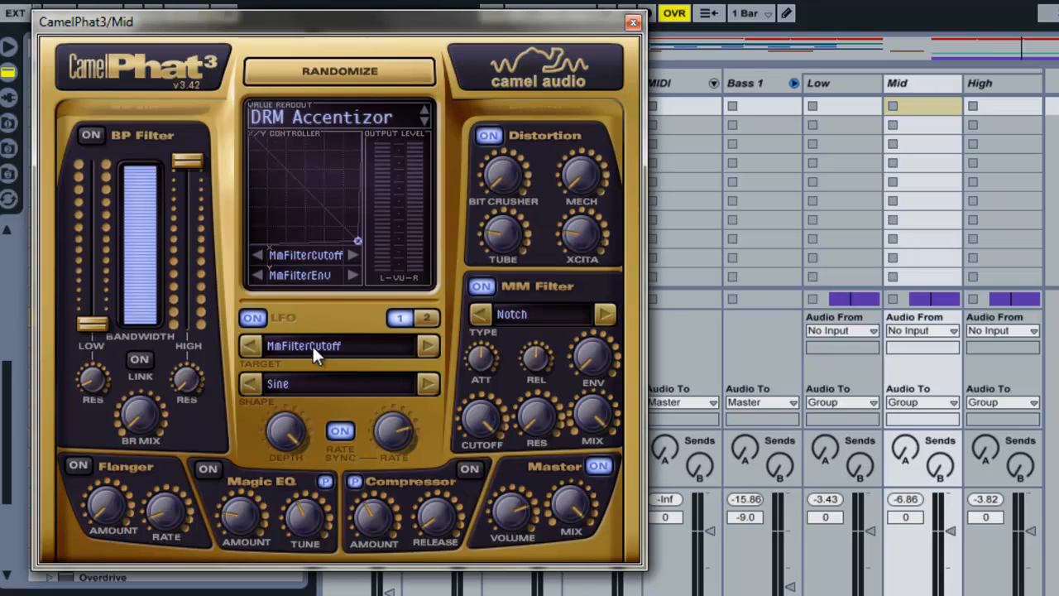
pyautogui.moveTo(395, 429); pyautogui.dragTo(402, 476)
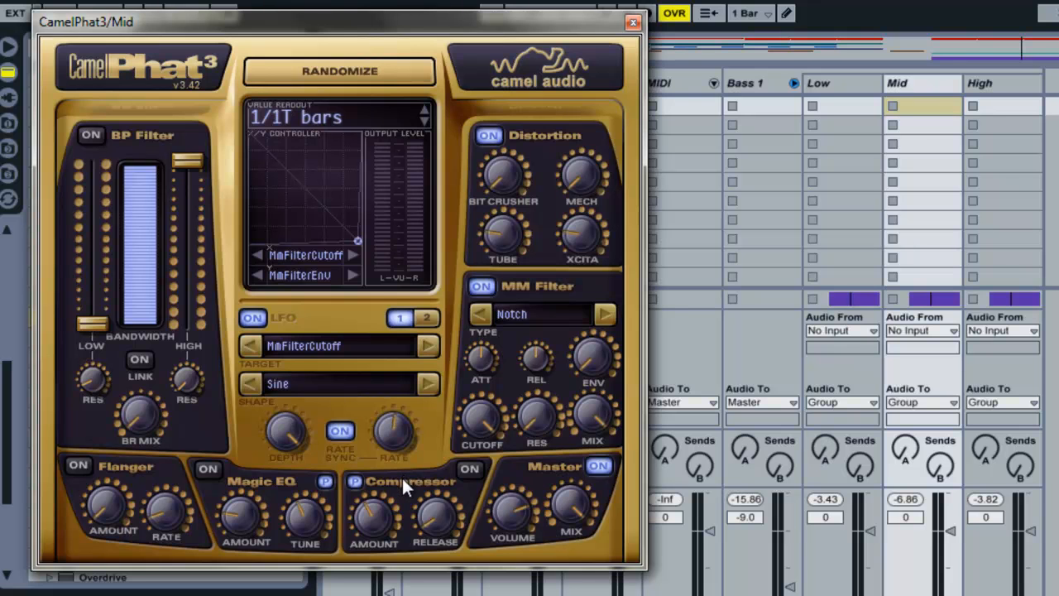
# Enable CamelPhat3's LFO 2 as a Sine targeting MmFilterEnv, adjust its rate and the Xcita distortion, and close the plug-in window.
pyautogui.click(426, 318)
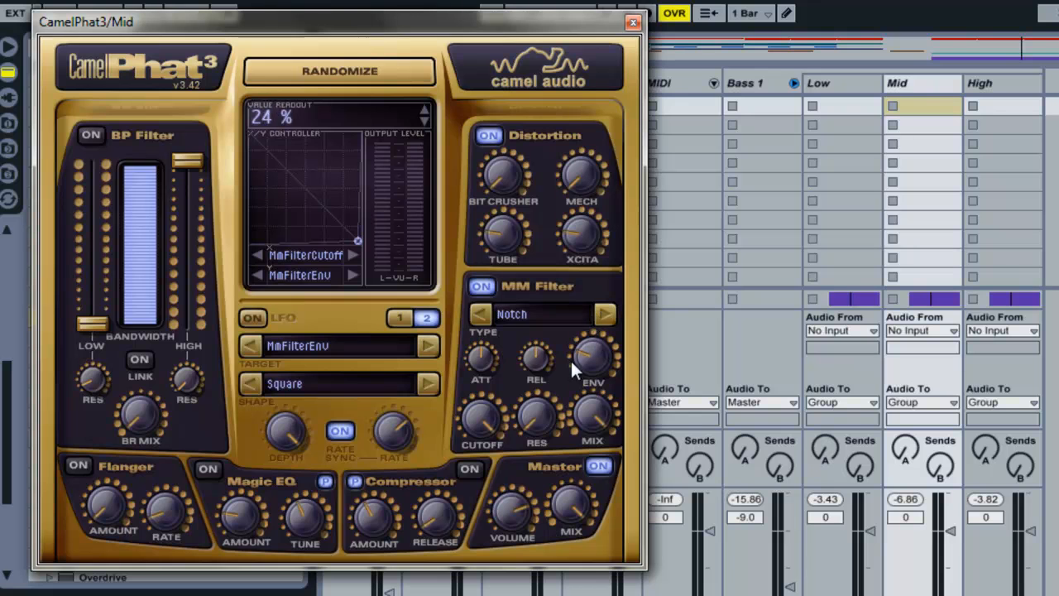
pyautogui.moveTo(492, 454); pyautogui.dragTo(500, 573)
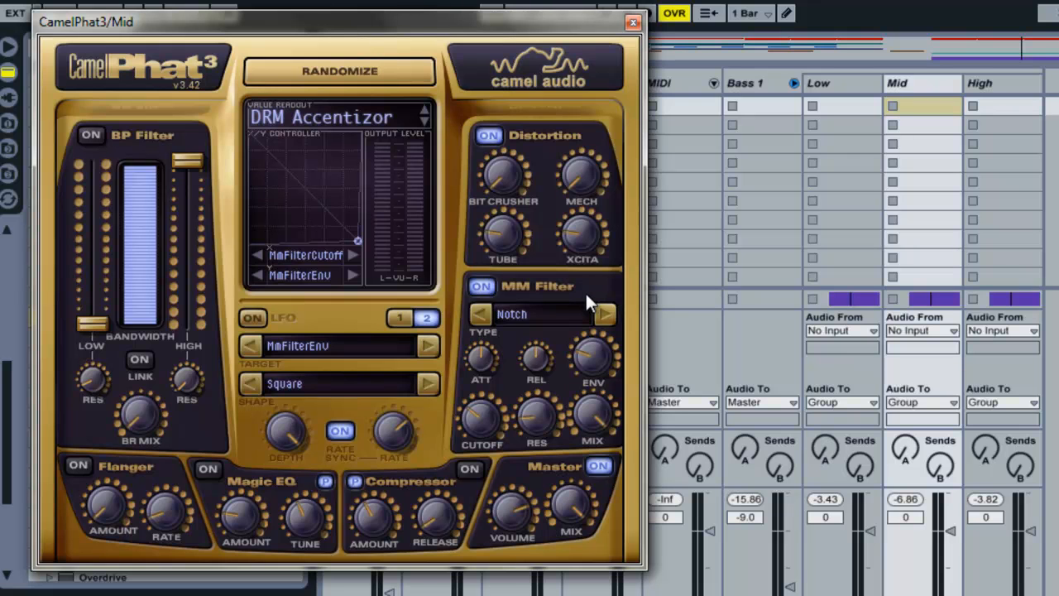
pyautogui.click(319, 384)
pyautogui.click(340, 406)
pyautogui.moveTo(386, 437); pyautogui.dragTo(384, 473)
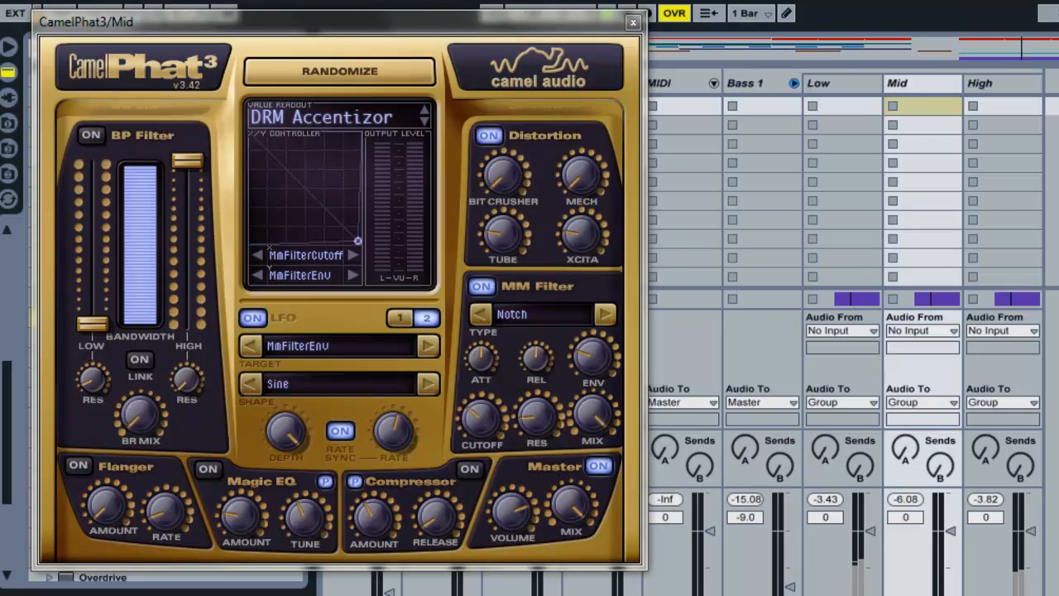
pyautogui.moveTo(572, 222); pyautogui.dragTo(578, 181)
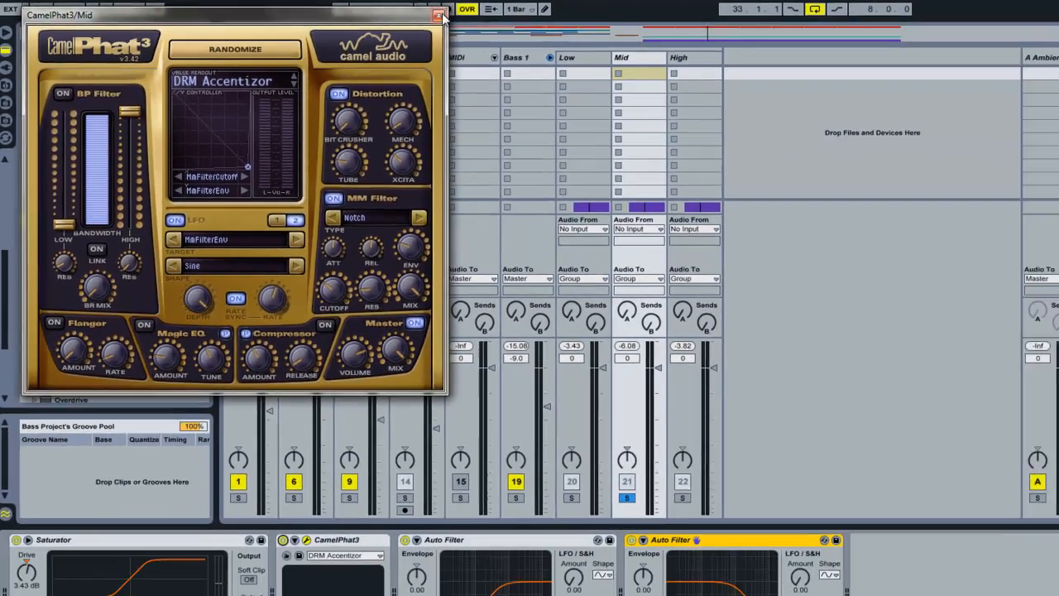
pyautogui.click(438, 15)
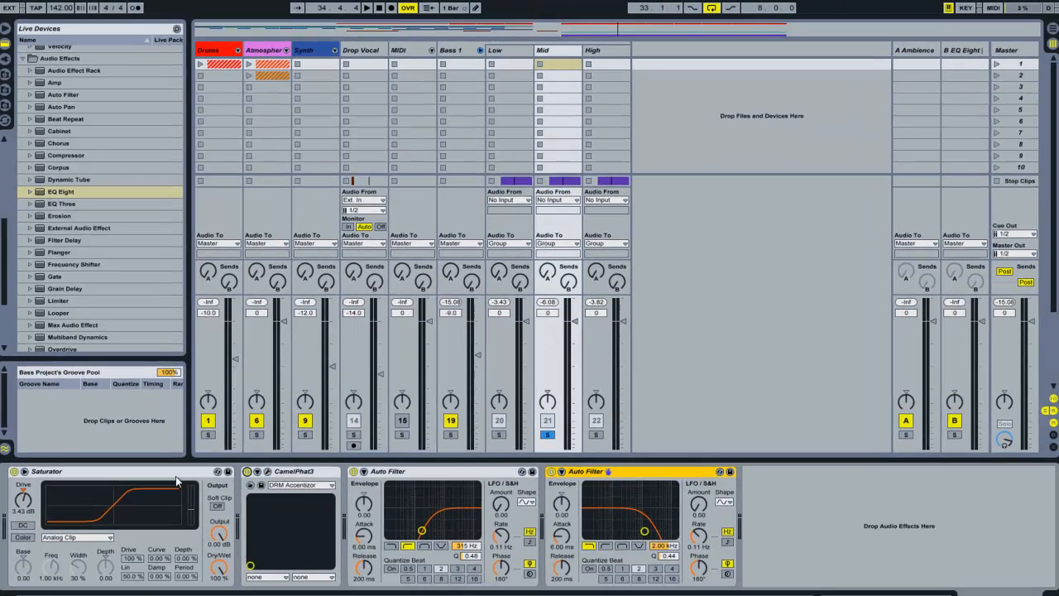
# Compare the Mid track's sound with CamelPhat3 bypassed and enabled, leaving it enabled.
pyautogui.click(247, 472)
pyautogui.press('space')
pyautogui.click(248, 471)
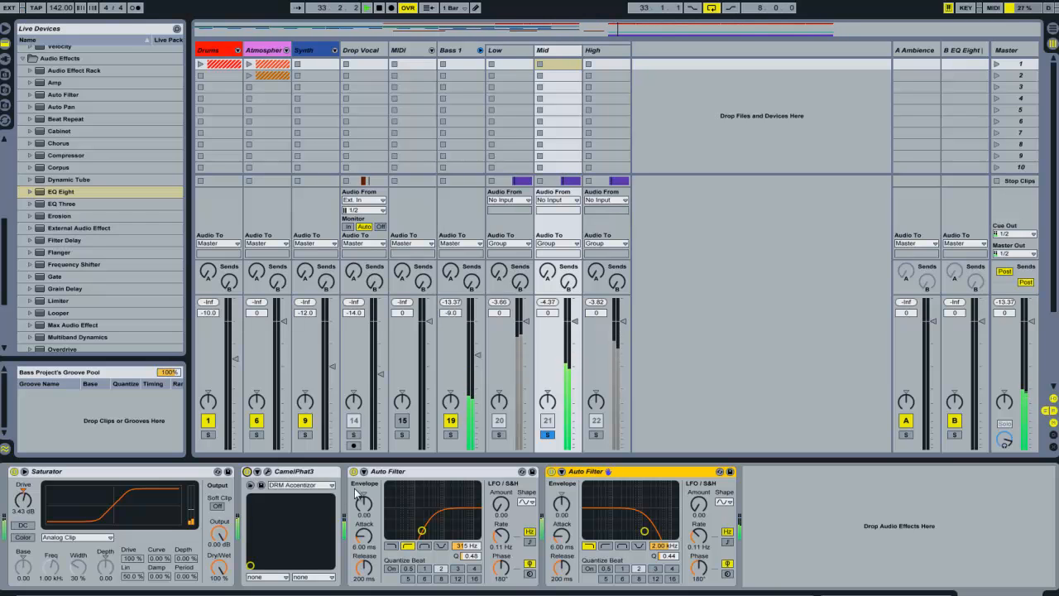
# Add a Phaser after CamelPhat3 on the Mid track with a frequency of 236 Hz and feedback of 0.82.
pyautogui.click(826, 530)
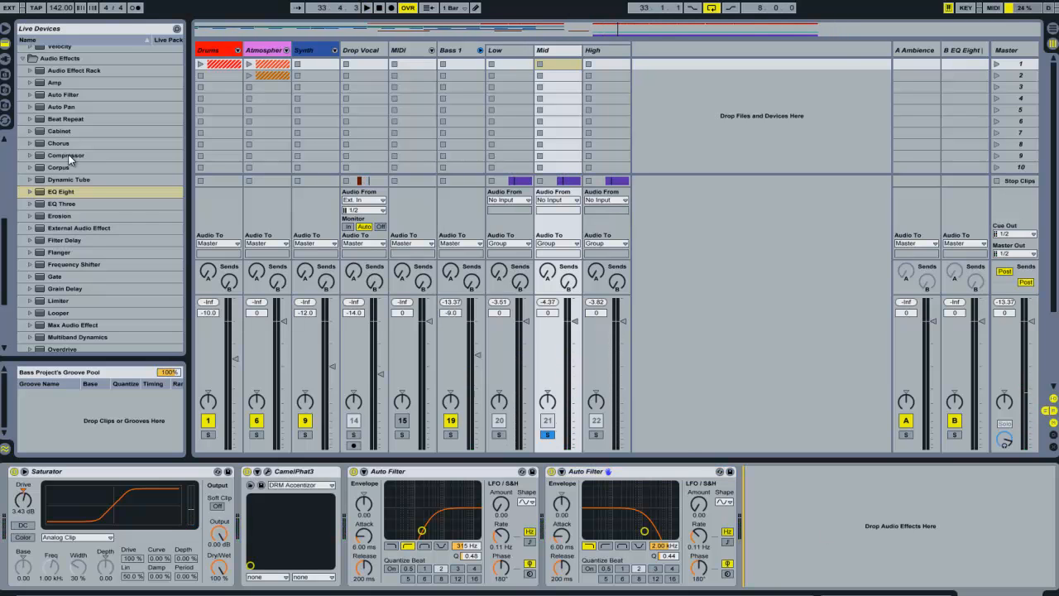
pyautogui.scroll(-5, 72, 233)
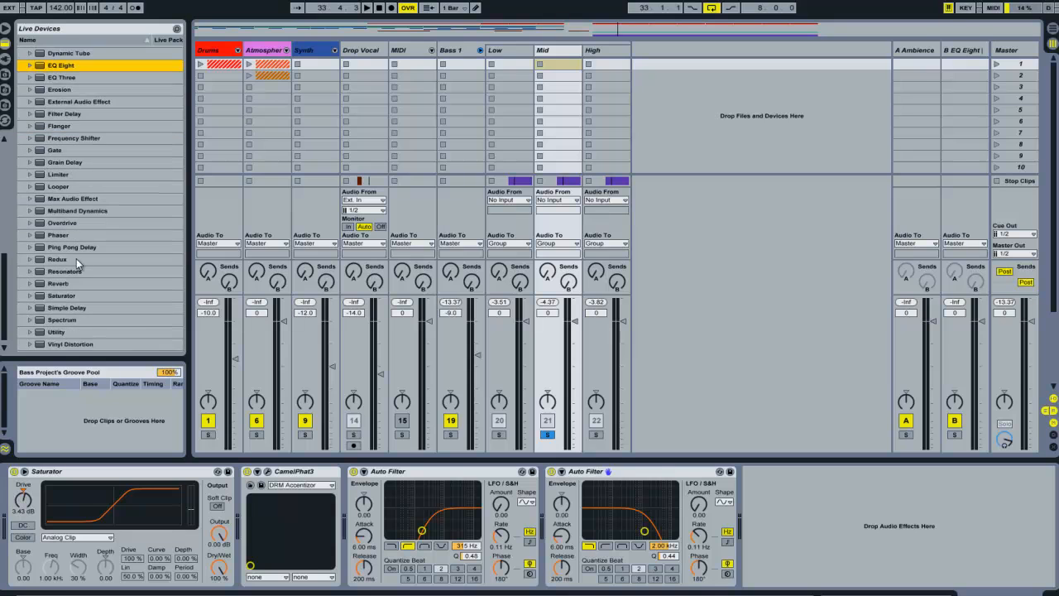
pyautogui.click(54, 235)
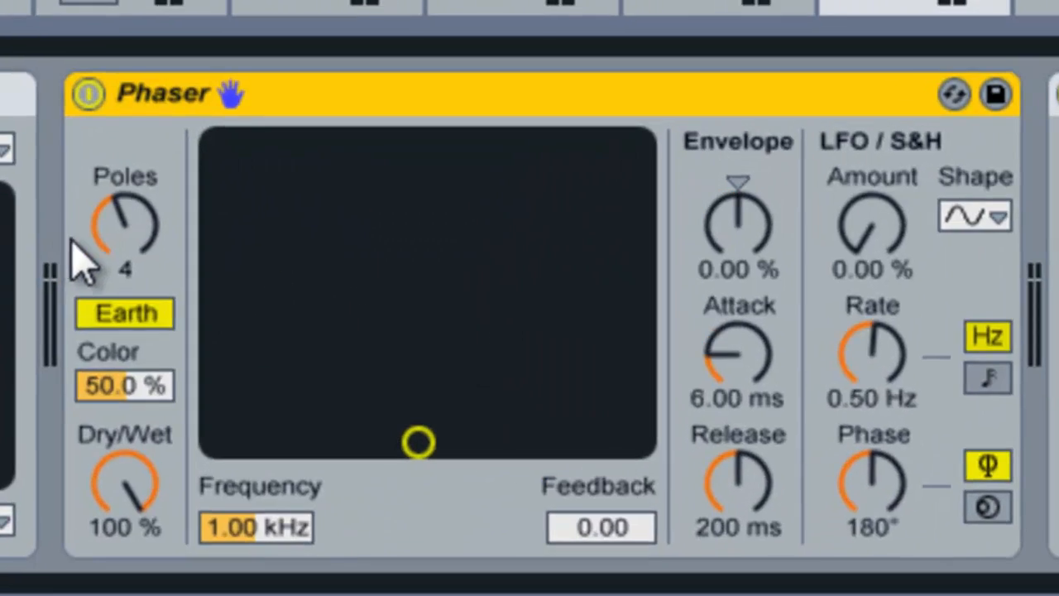
pyautogui.moveTo(416, 439); pyautogui.dragTo(307, 308)
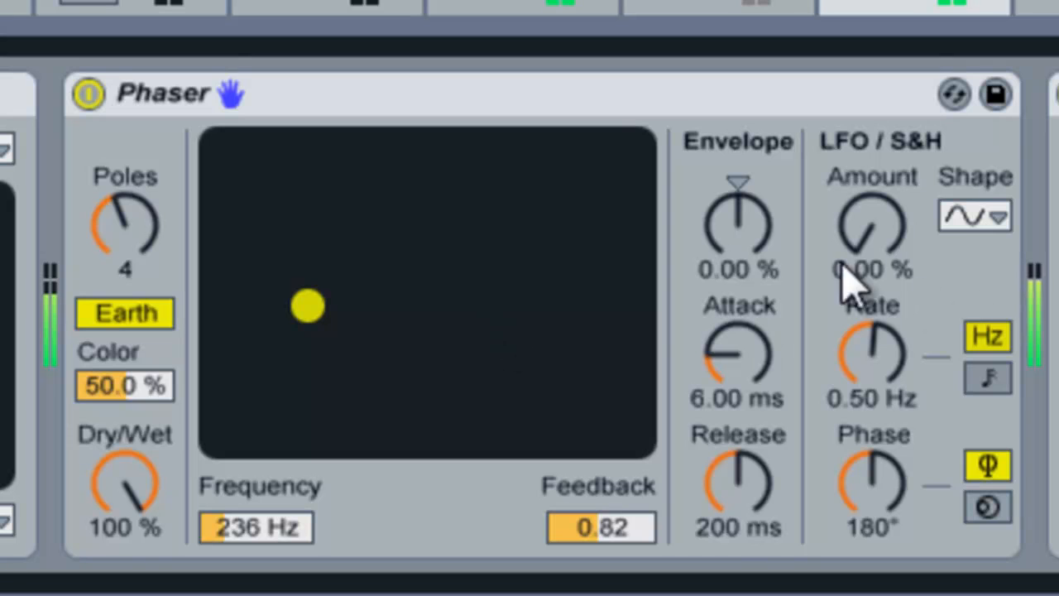
# Set the Phaser's LFO amount to 31.0 % and rate to 0.14 Hz, and its Dry/Wet to 34.1 %.
pyautogui.moveTo(866, 324); pyautogui.dragTo(869, 348)
pyautogui.moveTo(891, 241); pyautogui.dragTo(891, 207)
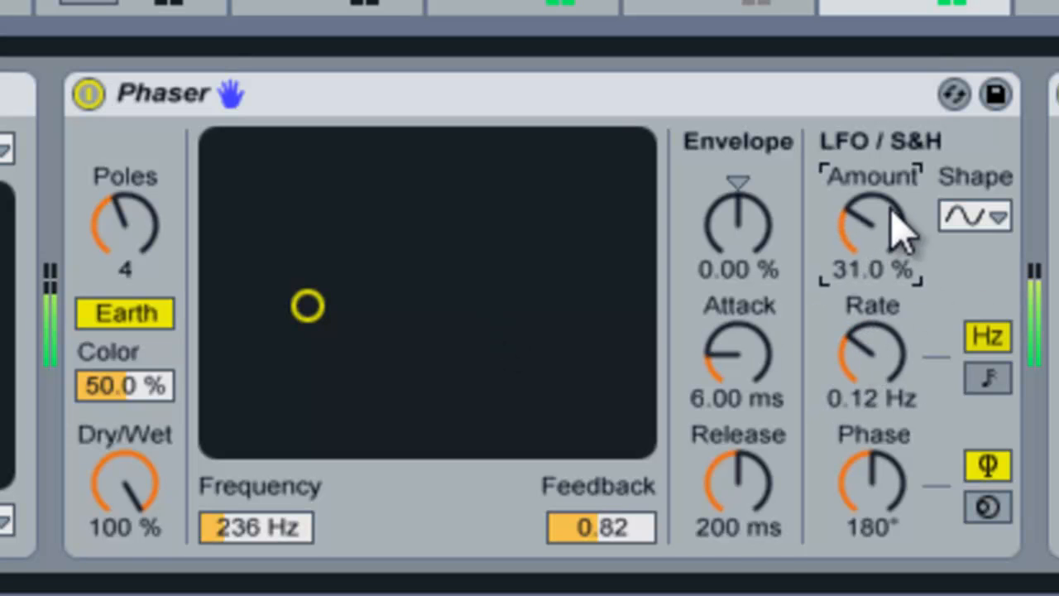
pyautogui.moveTo(901, 378); pyautogui.dragTo(898, 385)
pyautogui.moveTo(130, 468); pyautogui.dragTo(147, 493)
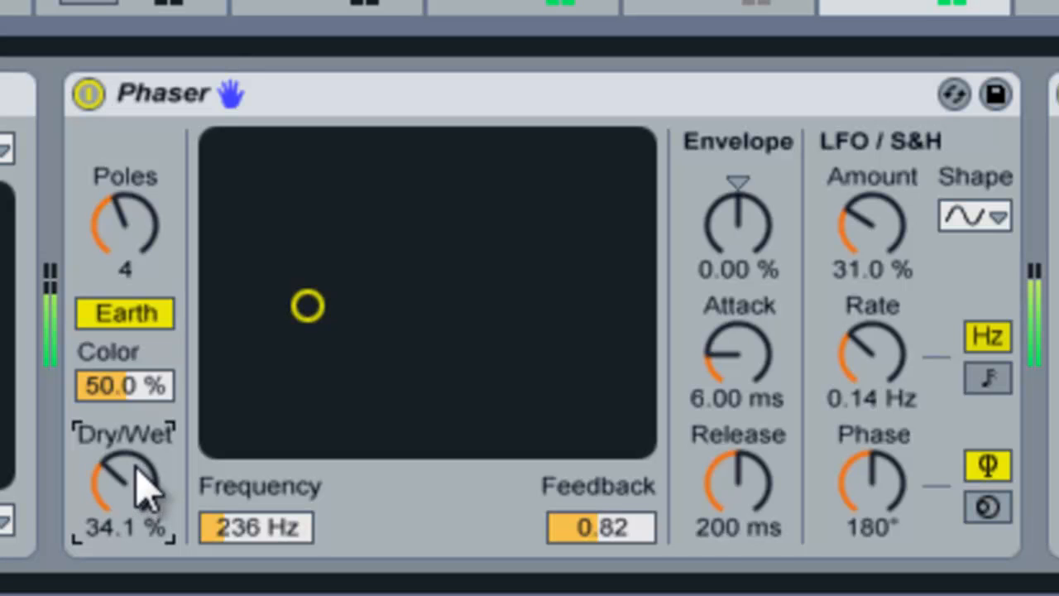
# Compare the Mid track with the Phaser bypassed and enabled, and reduce its Dry/Wet to 30.2 %.
pyautogui.press('space')
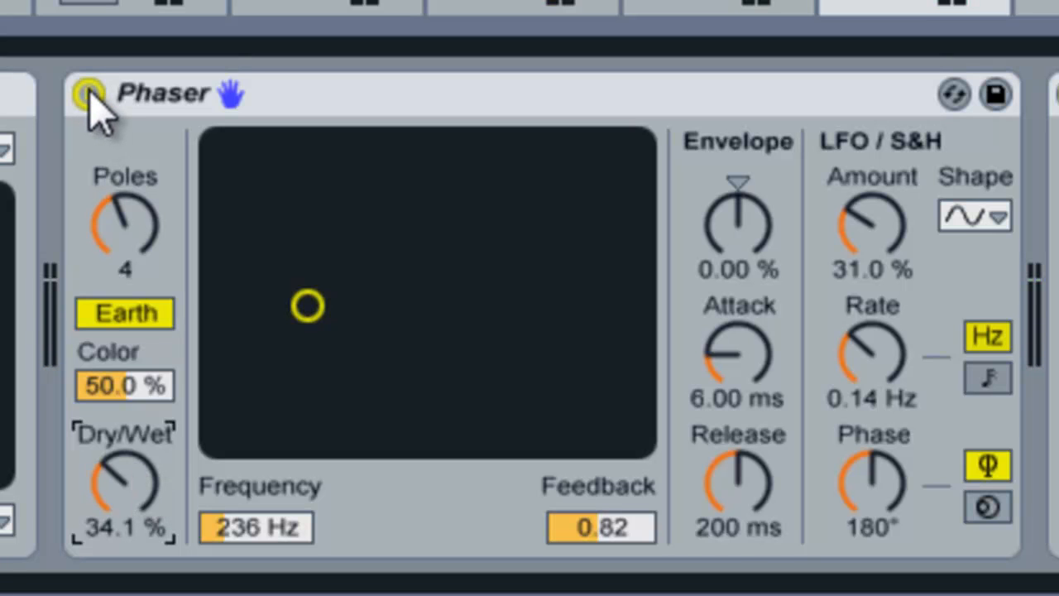
pyautogui.click(89, 94)
pyautogui.press('space')
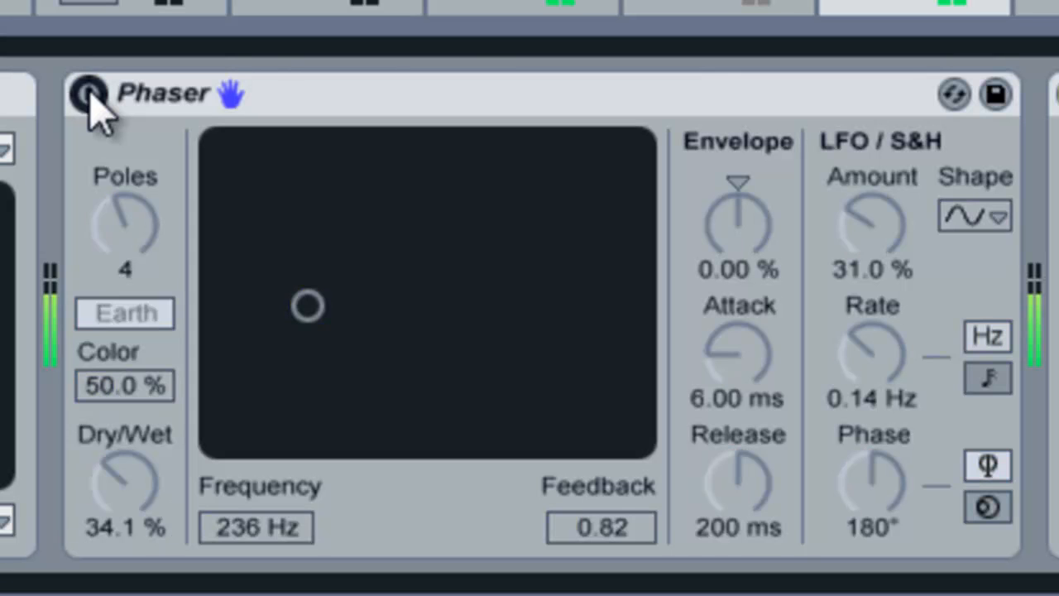
pyautogui.click(89, 95)
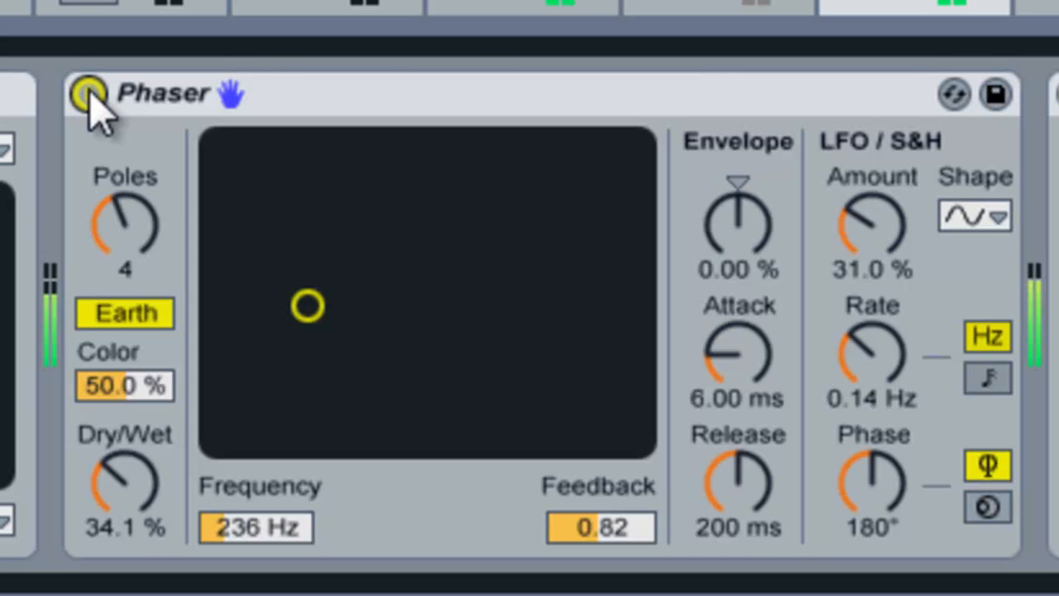
pyautogui.moveTo(92, 482); pyautogui.dragTo(113, 501)
pyautogui.click(166, 98)
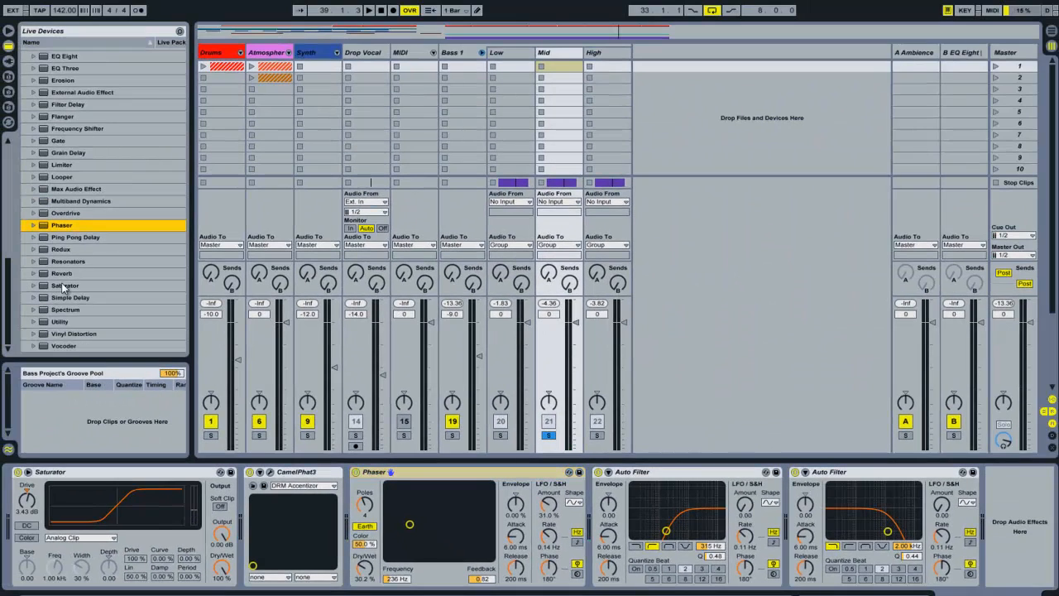
# Add a second Saturator with 3.43 dB drive between the Phaser and the Auto Filters and audition the Mid track.
pyautogui.click(66, 285)
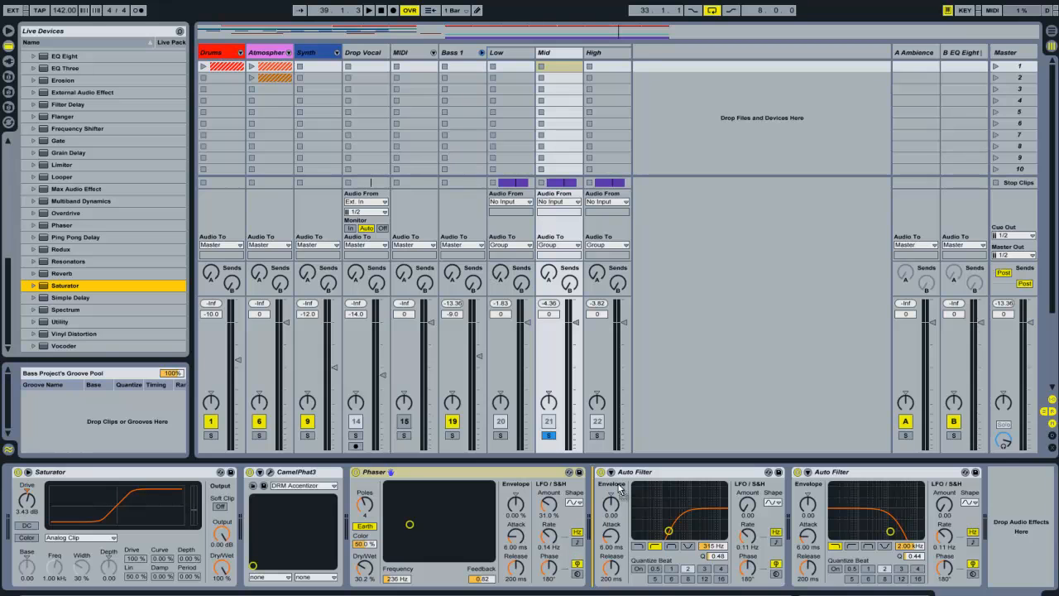
pyautogui.press('Return')
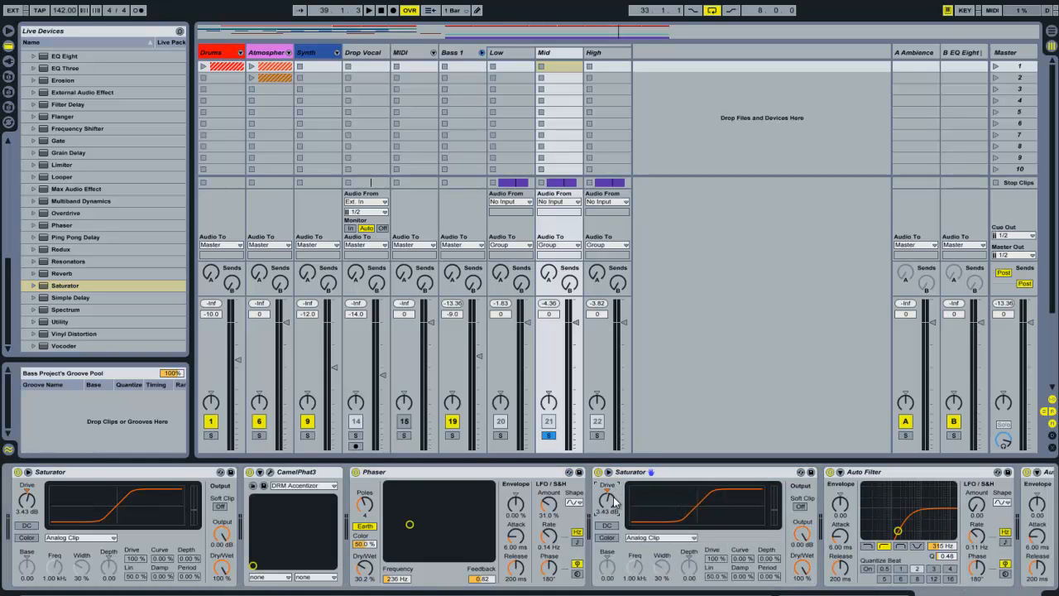
pyautogui.press('space')
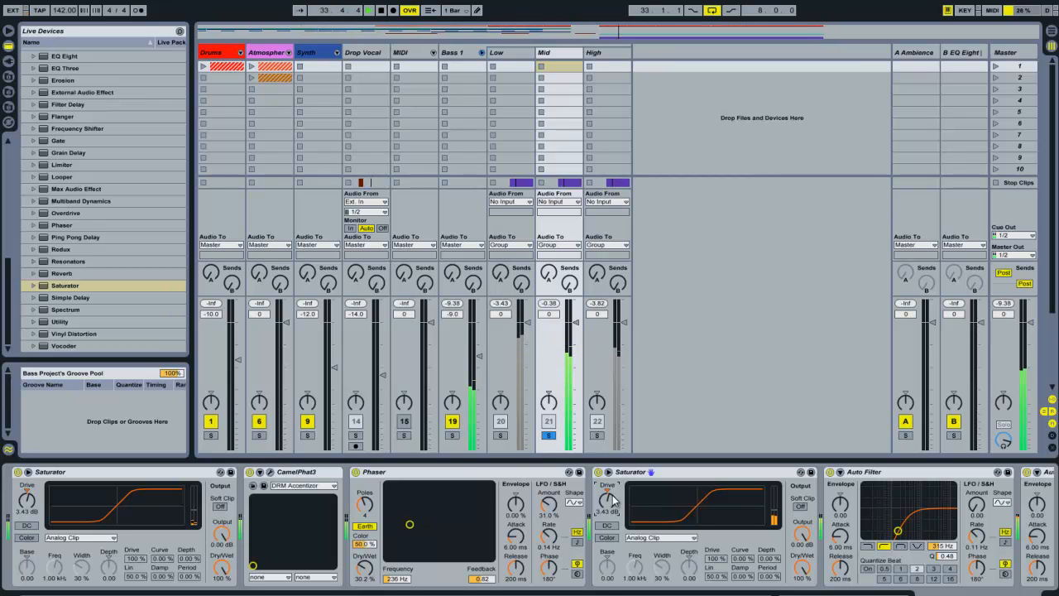
pyautogui.press('space')
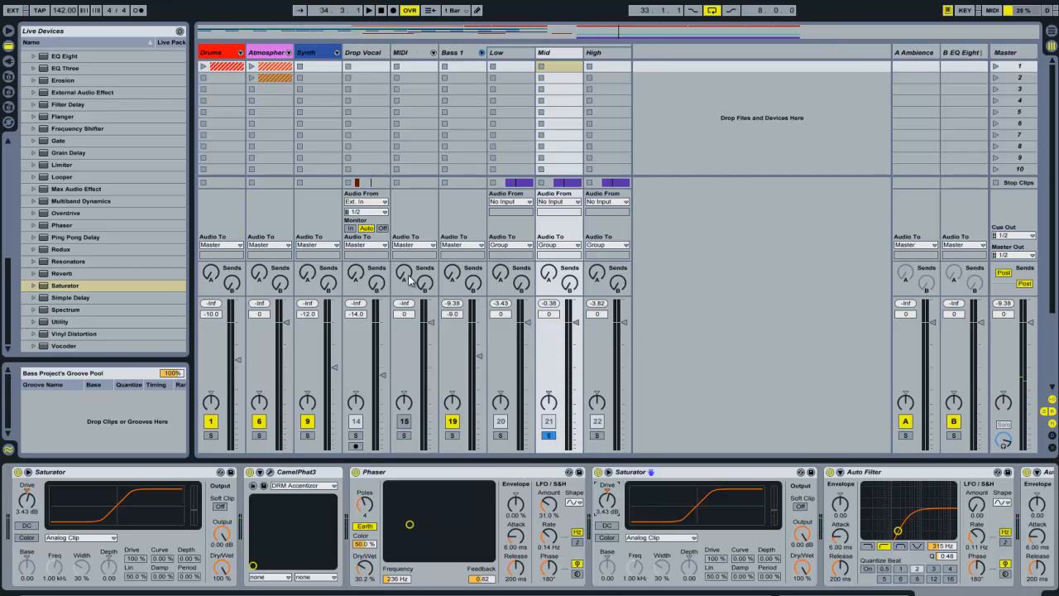
# Audition the soloed Mid track and review its effect chain from the Saturators through to the last Auto Filter.
pyautogui.press('space')
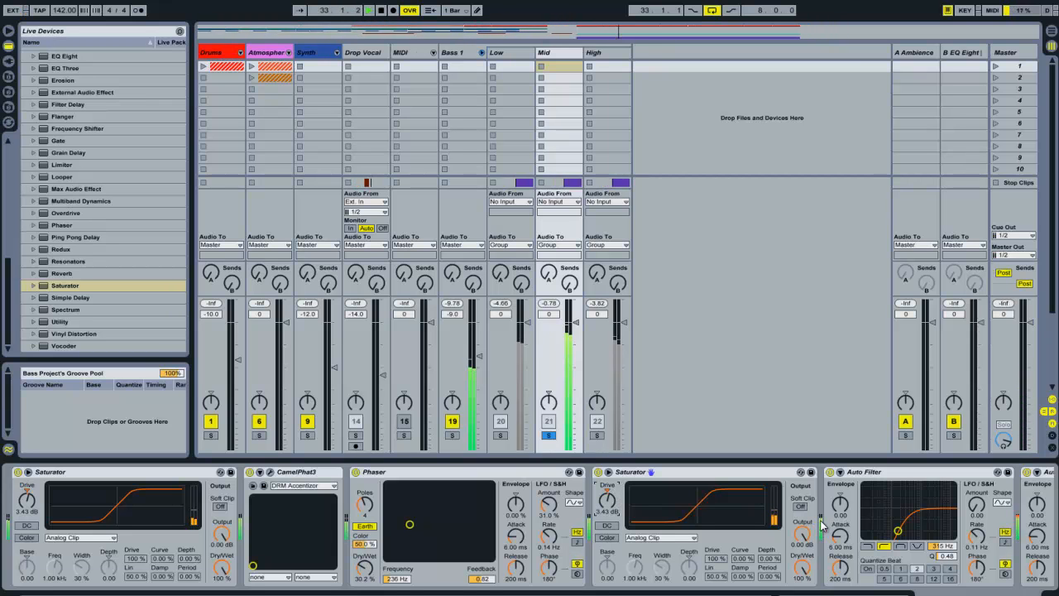
pyautogui.click(548, 54)
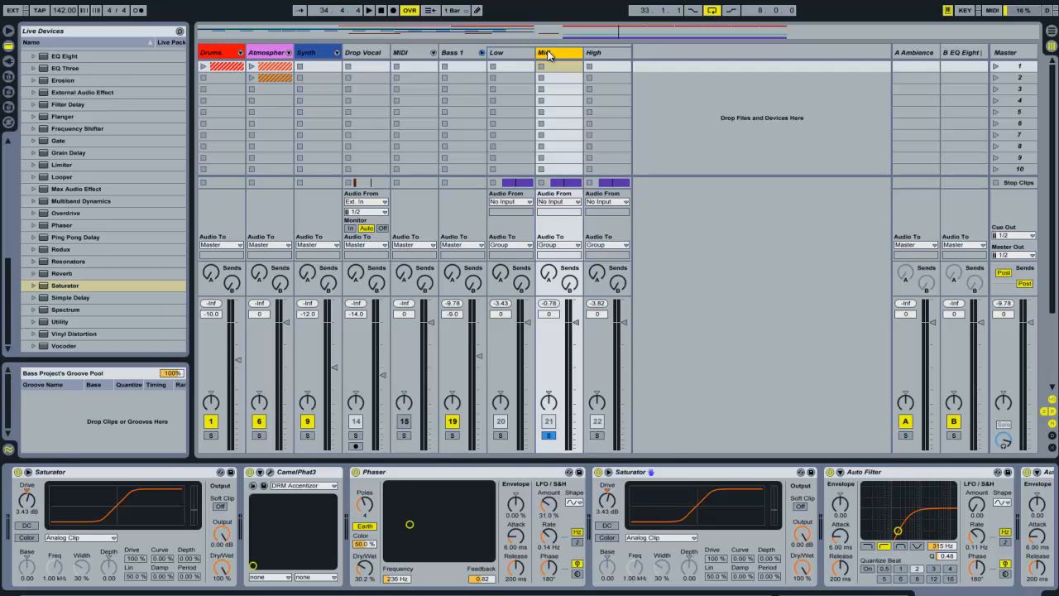
pyautogui.click(704, 482)
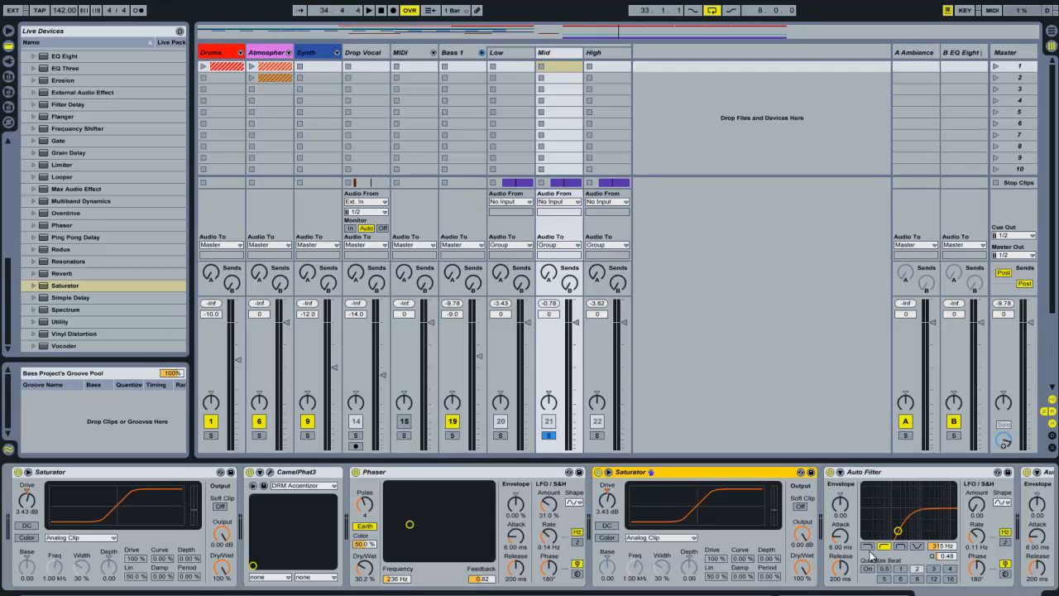
pyautogui.hscroll(5, 704, 496)
pyautogui.click(999, 513)
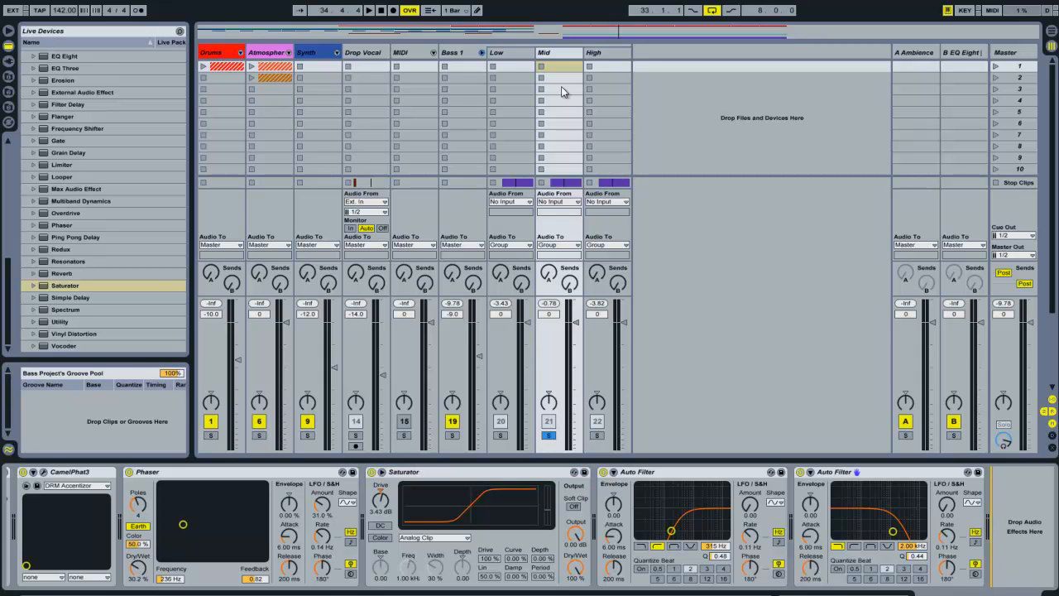
pyautogui.click(547, 55)
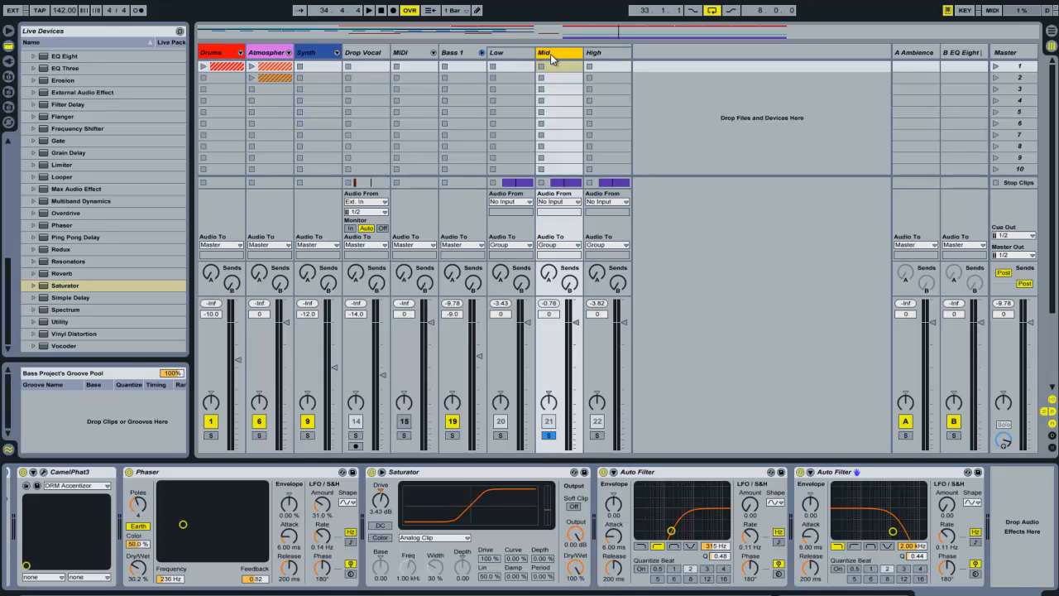
pyautogui.click(548, 475)
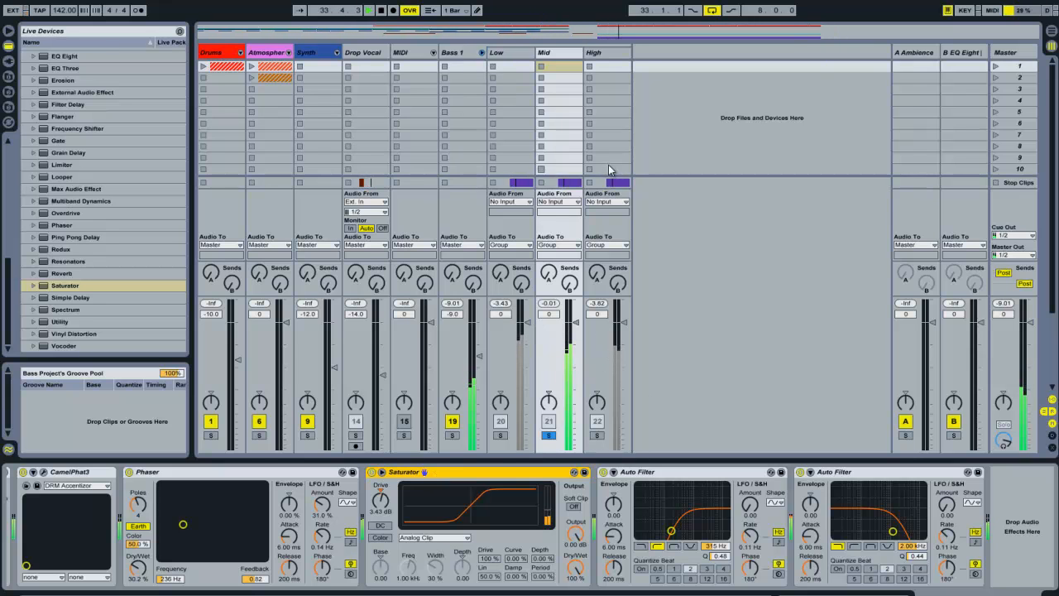
# Solo the Bass 1 group to hear all bands together, and return the solo to the Mid track and play it.
pyautogui.click(453, 435)
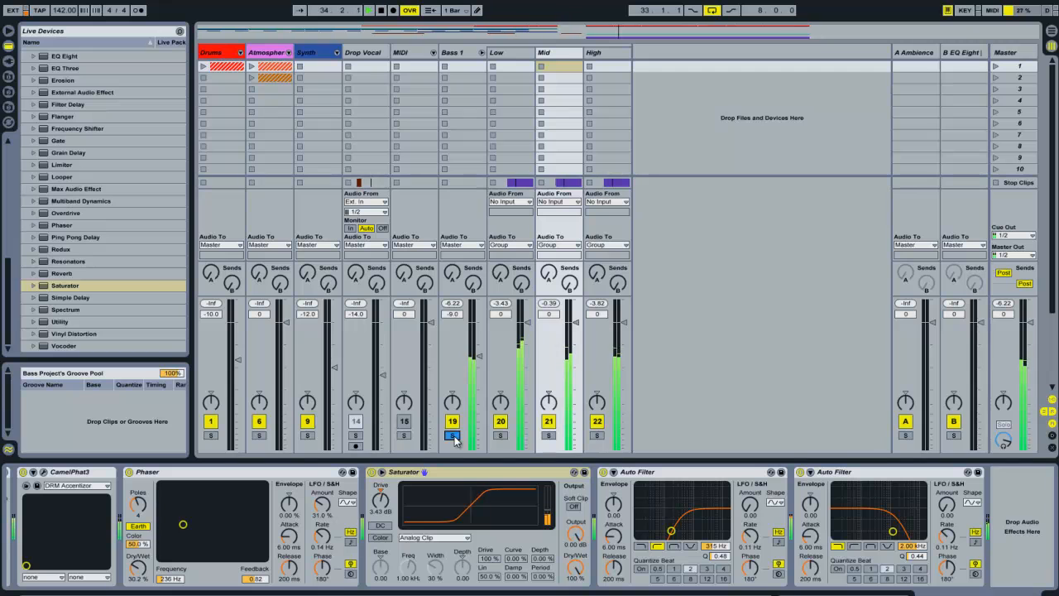
pyautogui.click(548, 435)
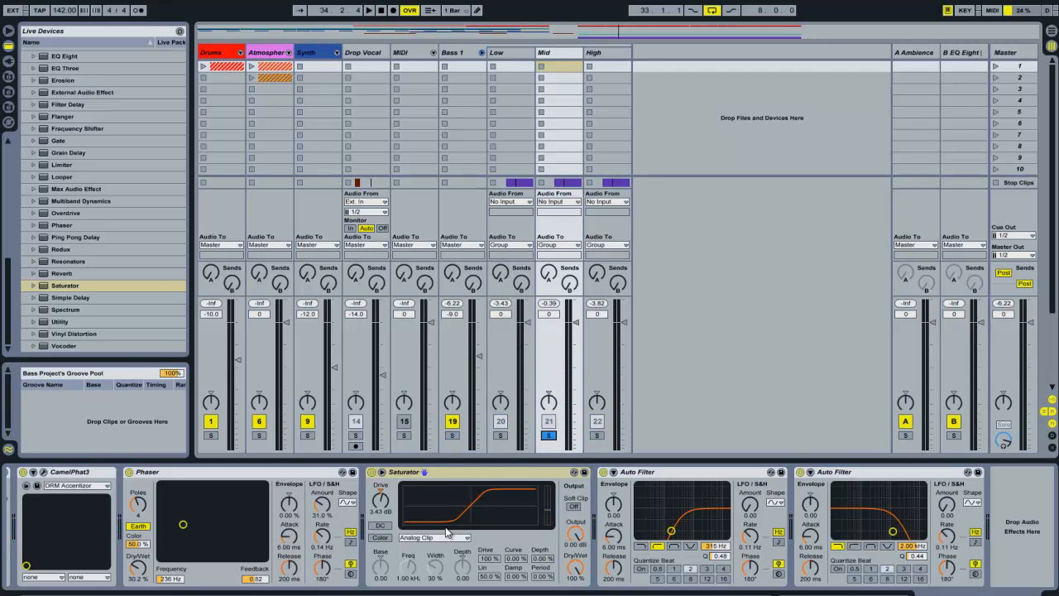
pyautogui.click(452, 475)
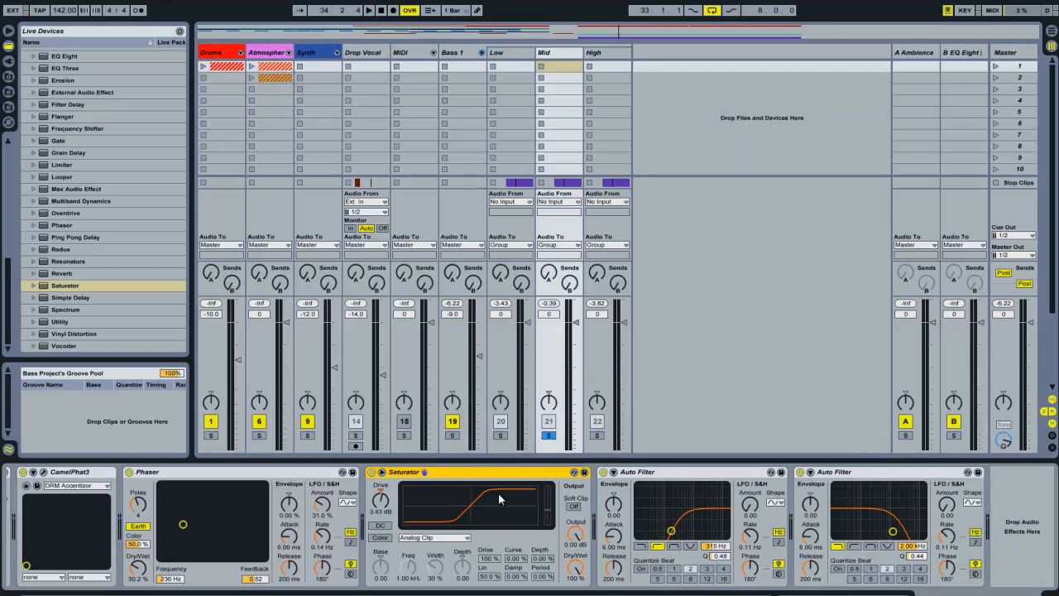
pyautogui.press('space')
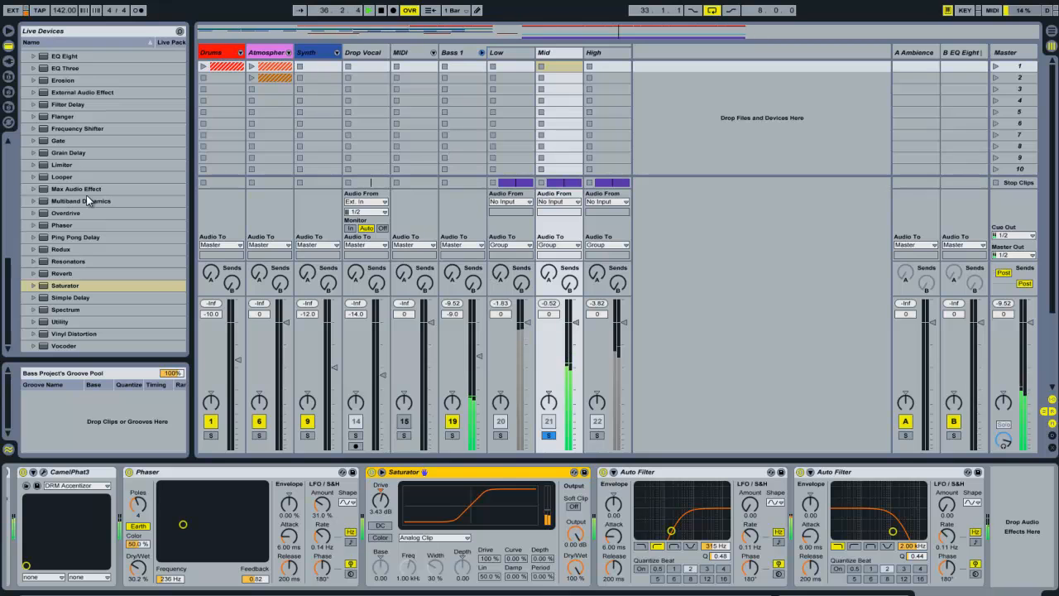
# Add an Overdrive after the Mid track's second Saturator with 842 Hz frequency, 1.39 bandwidth and 18 % Dry/Wet, comparing it bypassed.
pyautogui.click(67, 212)
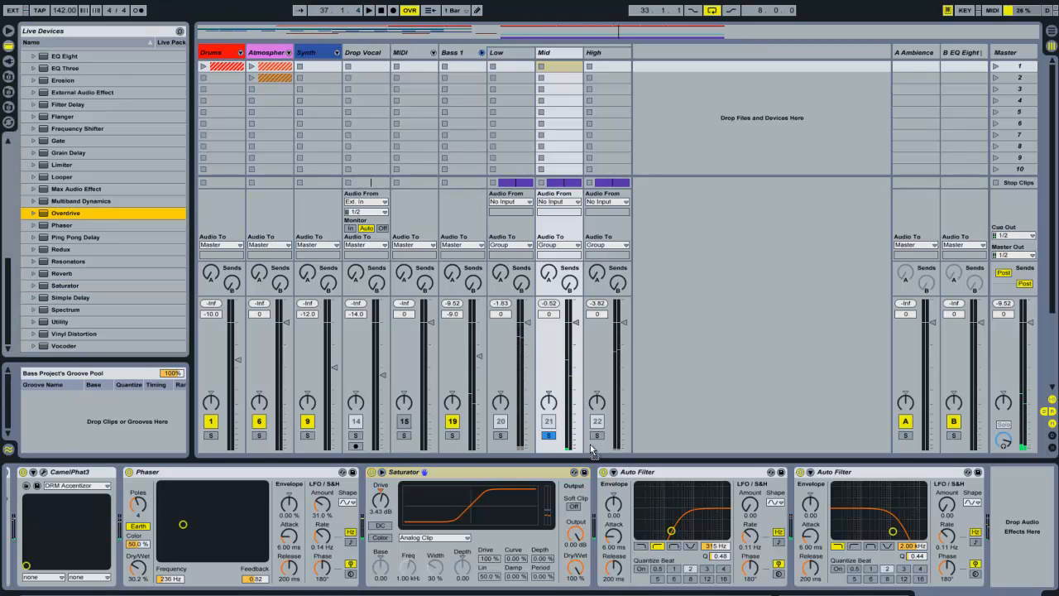
pyautogui.moveTo(593, 489); pyautogui.dragTo(586, 489)
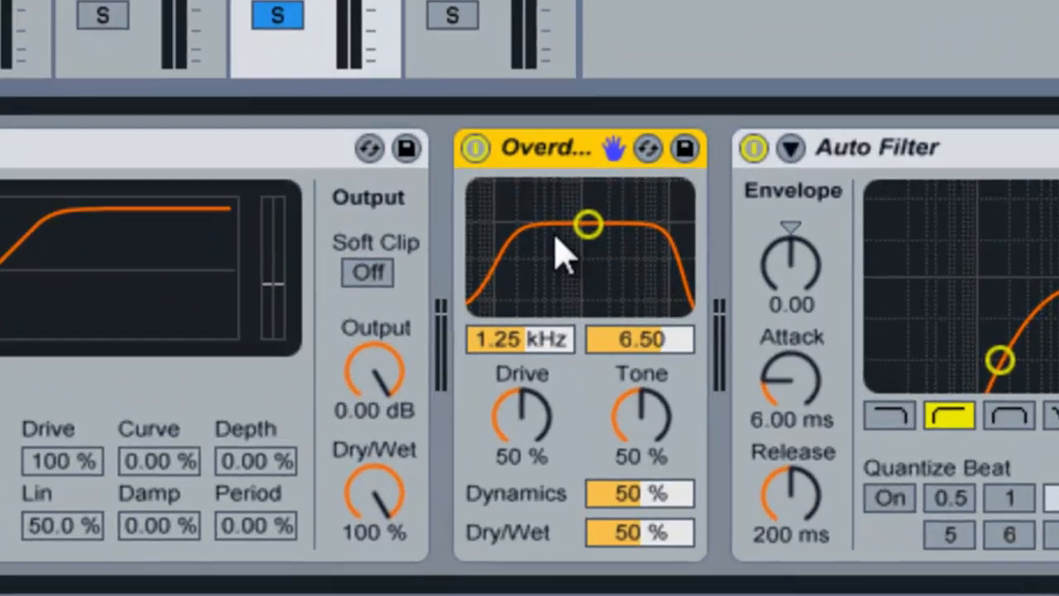
pyautogui.moveTo(560, 256); pyautogui.dragTo(579, 306)
pyautogui.click(476, 143)
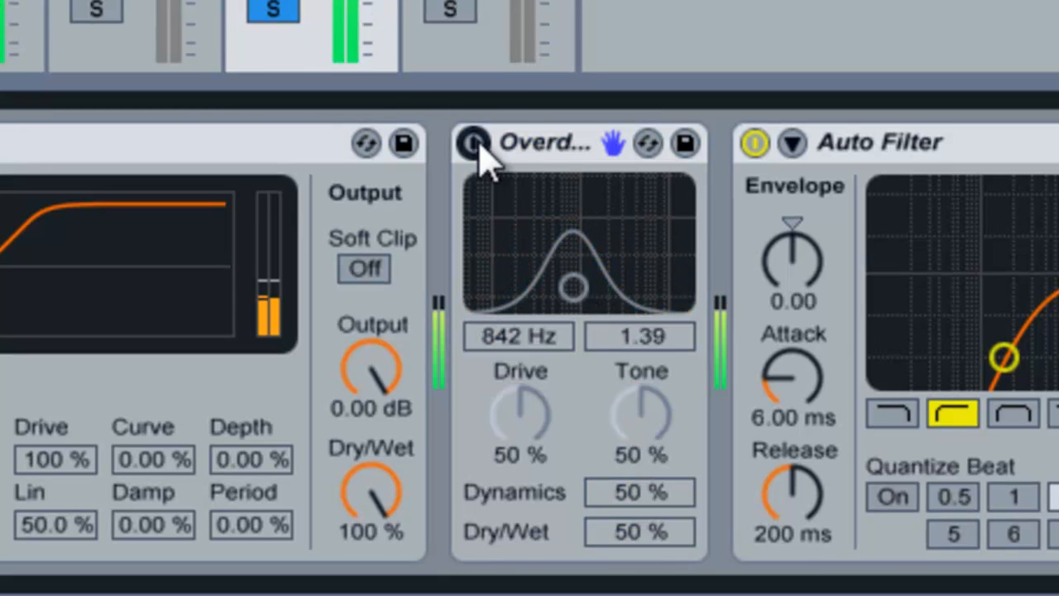
pyautogui.click(476, 144)
pyautogui.moveTo(667, 548); pyautogui.dragTo(664, 541)
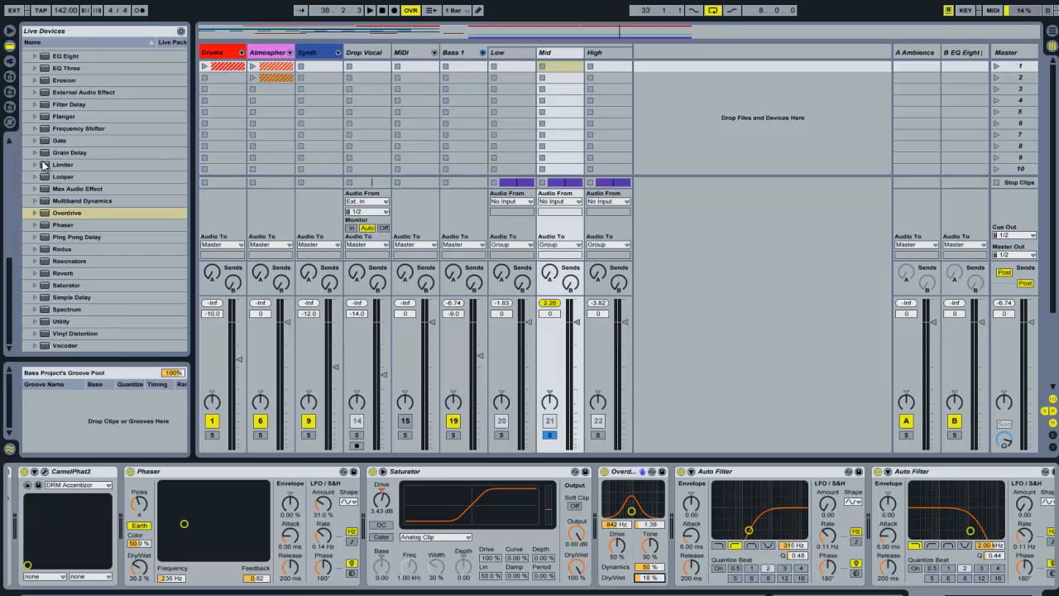
# Add a Flanger after the Overdrive with 0.23 ms delay time, 0.48 feedback, 0.08 Hz rate and 16.7 % Dry/Wet.
pyautogui.scroll(3, 46, 165)
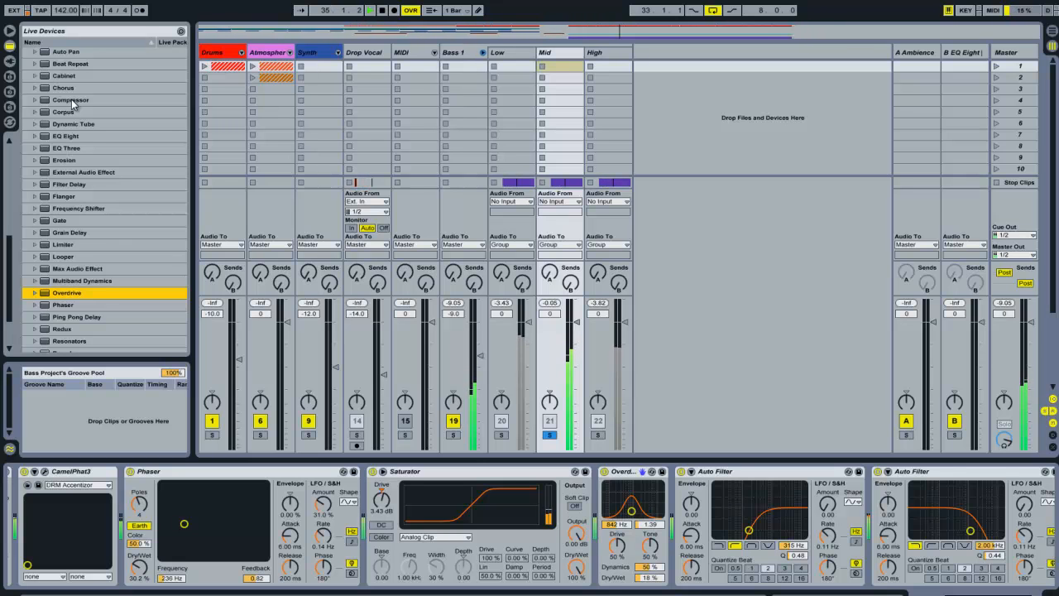
pyautogui.moveTo(69, 196); pyautogui.dragTo(687, 497)
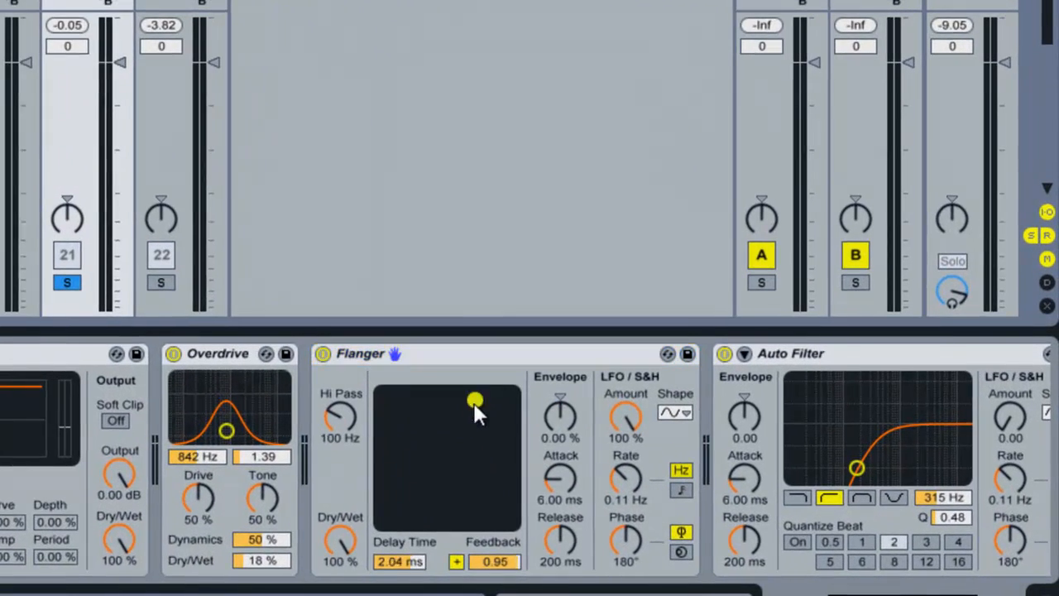
pyautogui.moveTo(515, 419); pyautogui.dragTo(447, 485)
pyautogui.moveTo(621, 414); pyautogui.dragTo(625, 424)
pyautogui.moveTo(351, 560); pyautogui.dragTo(352, 566)
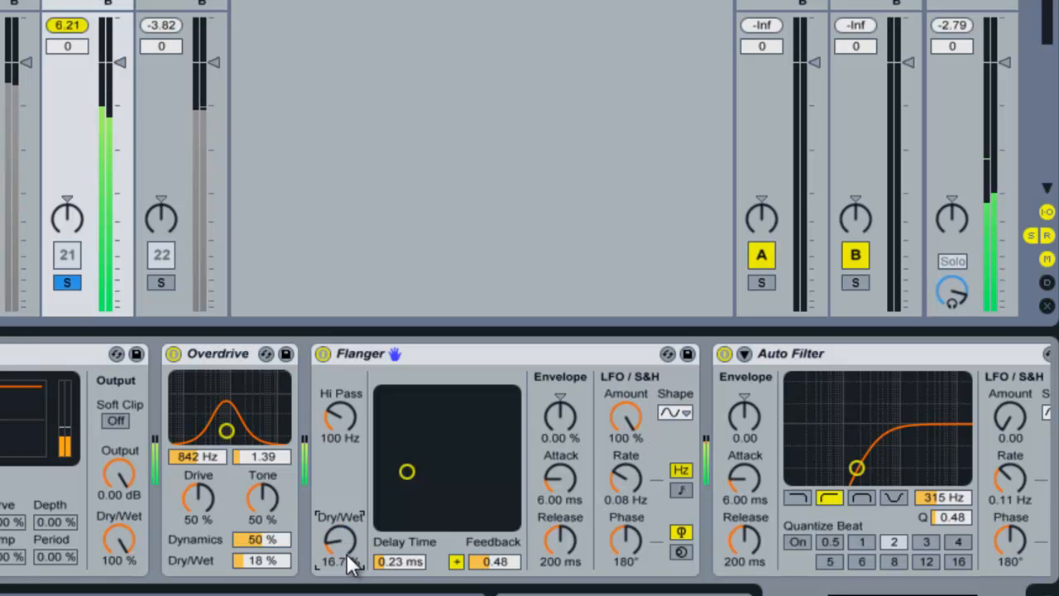
pyautogui.click(322, 354)
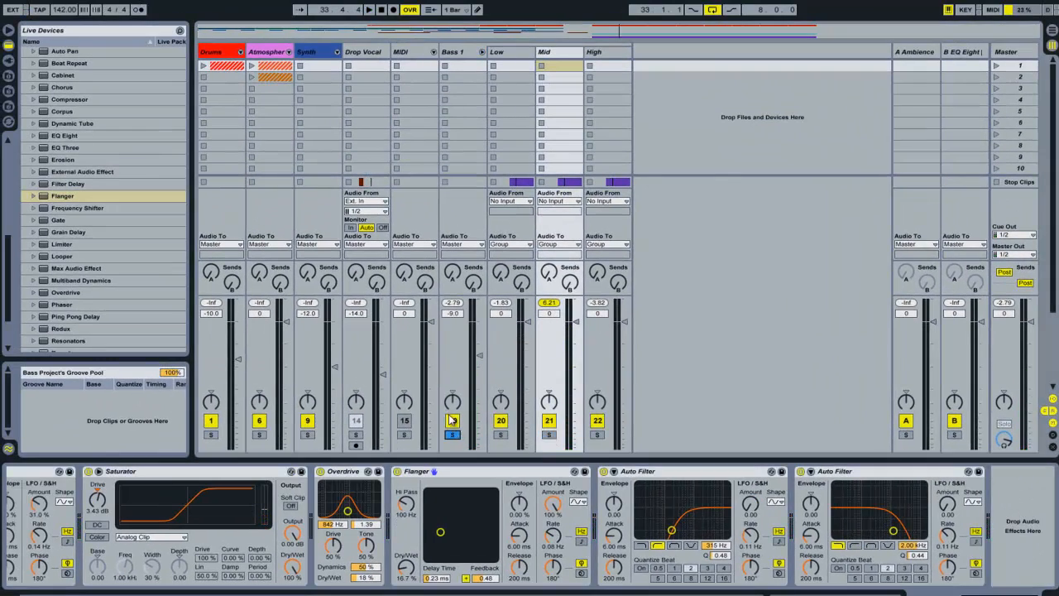
# Audition the soloed Bass 1 group with the new Mid effects, and solo the Mid track again.
pyautogui.press('space')
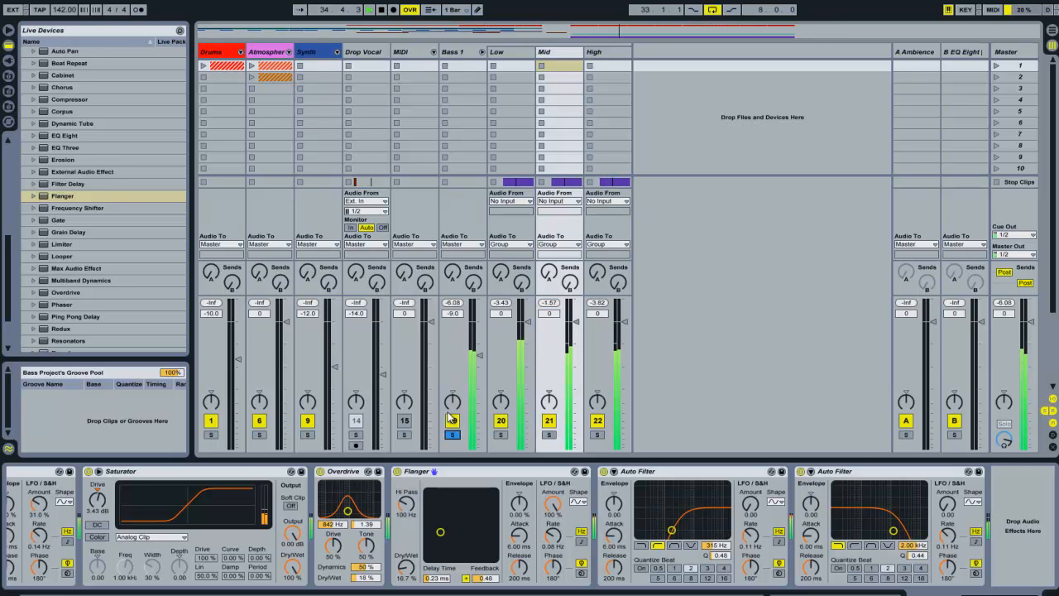
pyautogui.press('space')
pyautogui.click(549, 435)
pyautogui.click(547, 52)
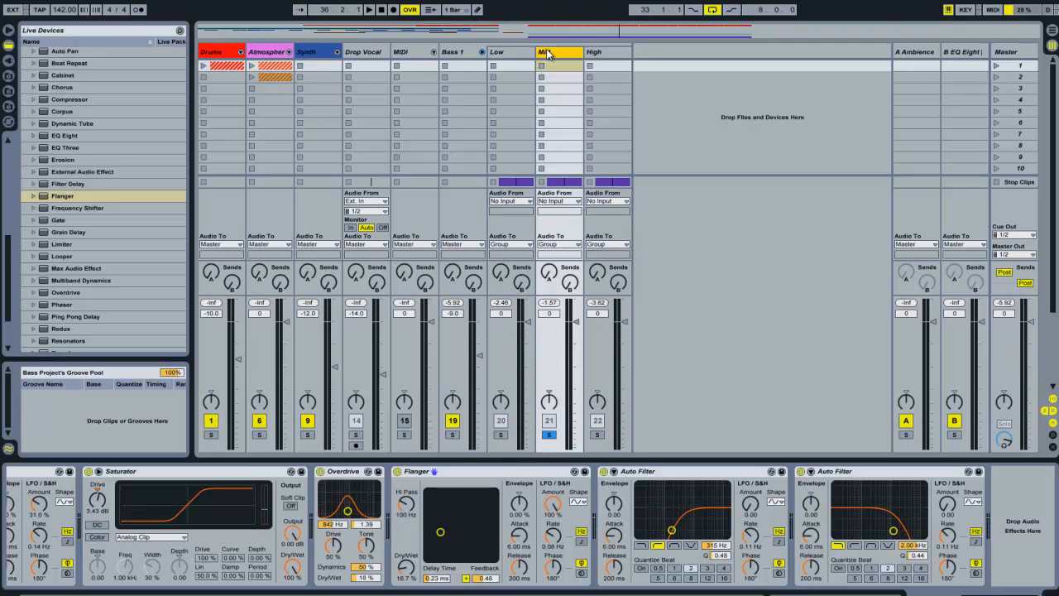
# Add another CamelPhat3 to the Mid track and set its MM Filter to Notch with a cutoff of 1145 Hz.
pyautogui.click(8, 61)
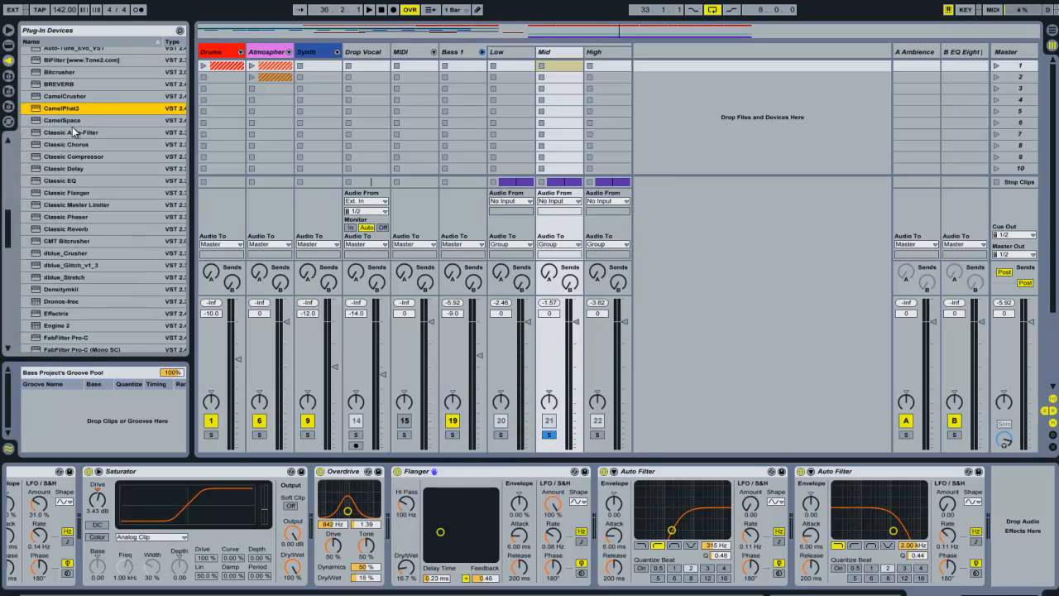
pyautogui.moveTo(540, 485); pyautogui.dragTo(541, 489)
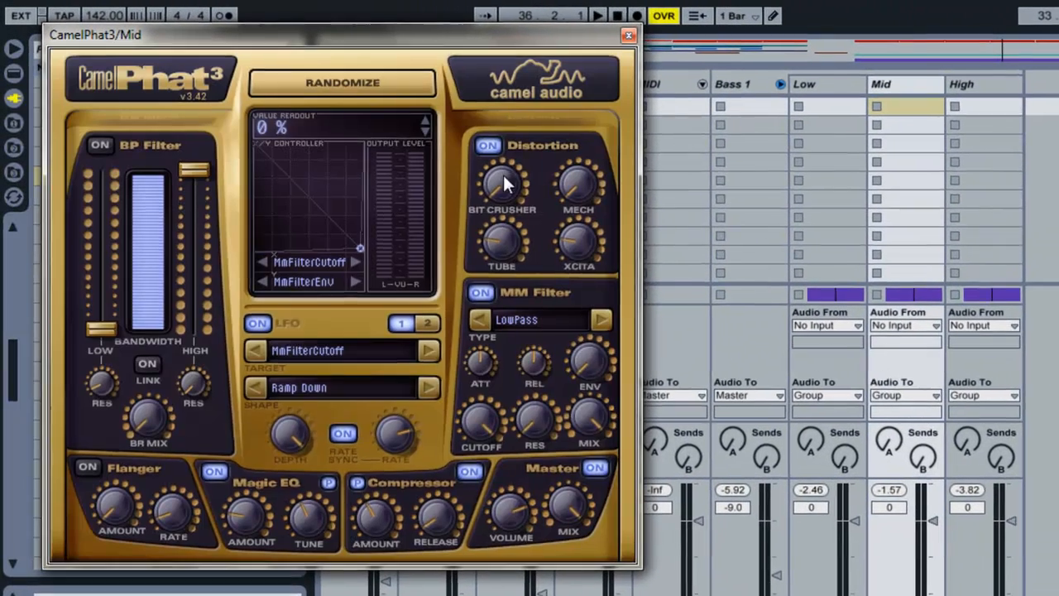
pyautogui.click(515, 320)
pyautogui.click(575, 492)
pyautogui.moveTo(470, 433); pyautogui.dragTo(518, 595)
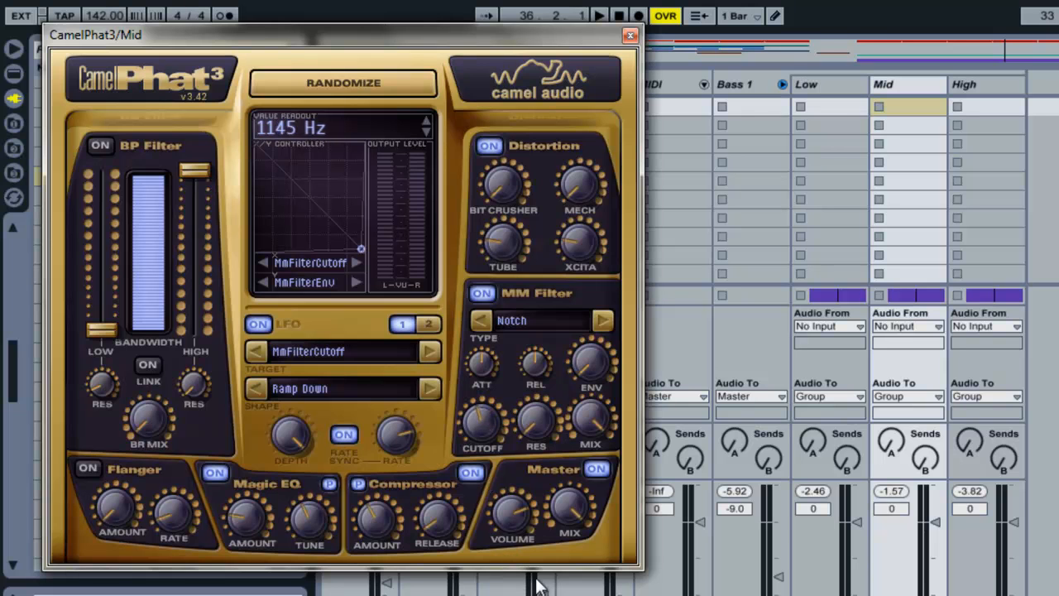
pyautogui.moveTo(602, 416); pyautogui.dragTo(584, 328)
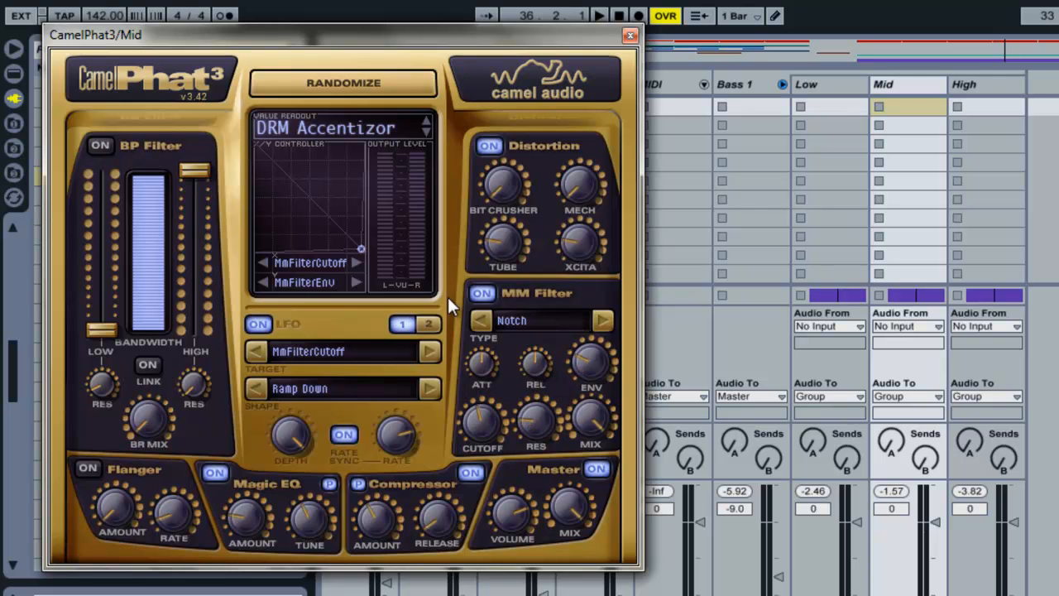
# Set CamelPhat3's LFO 1 to a Sine shape, raise its depth and set its rate to 2/1 bars.
pyautogui.click(321, 387)
pyautogui.click(350, 403)
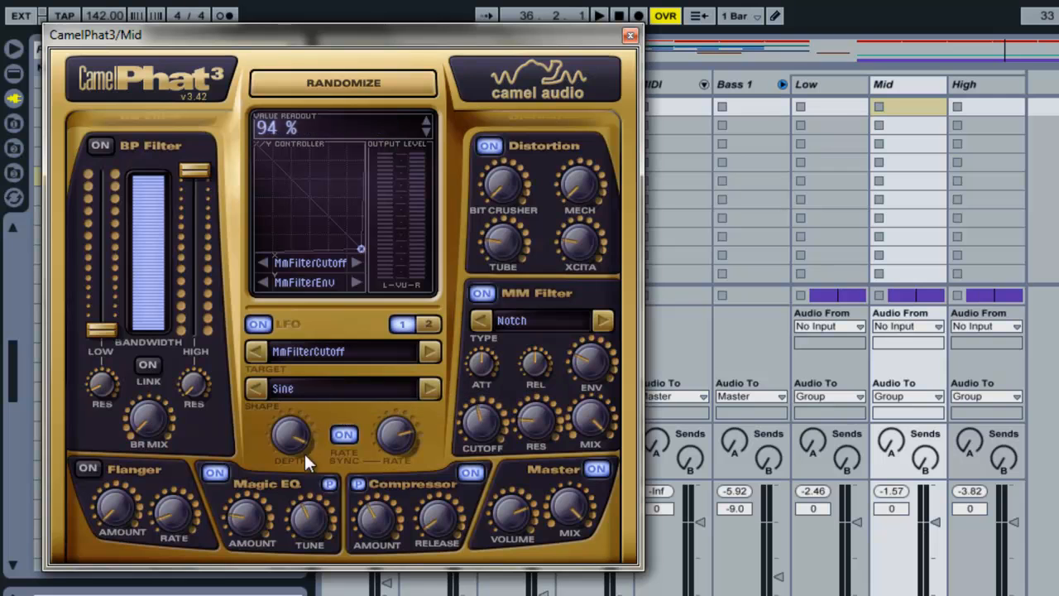
pyautogui.moveTo(394, 458); pyautogui.dragTo(410, 535)
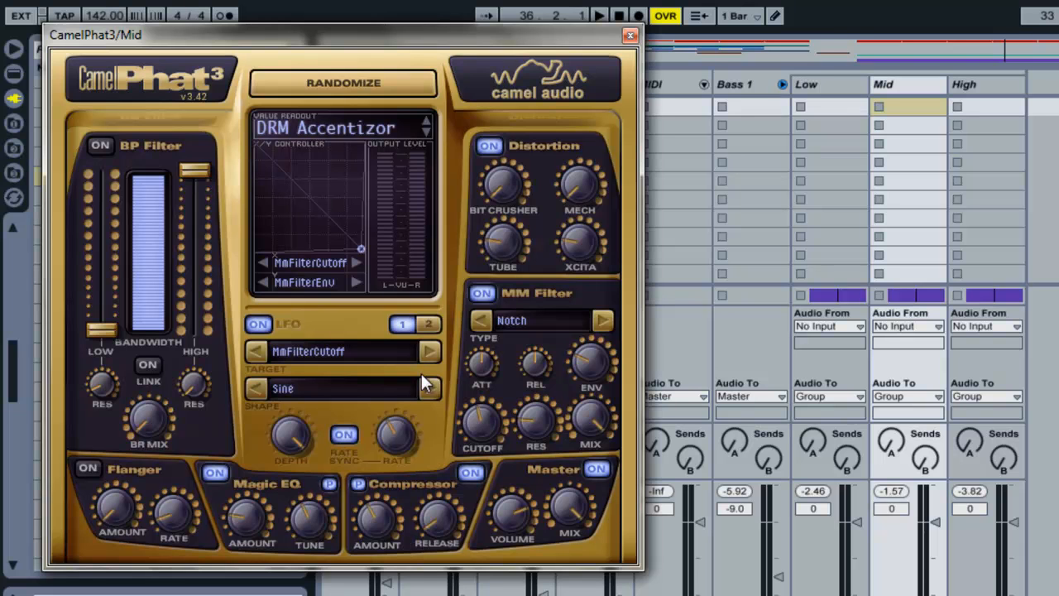
pyautogui.moveTo(400, 442)
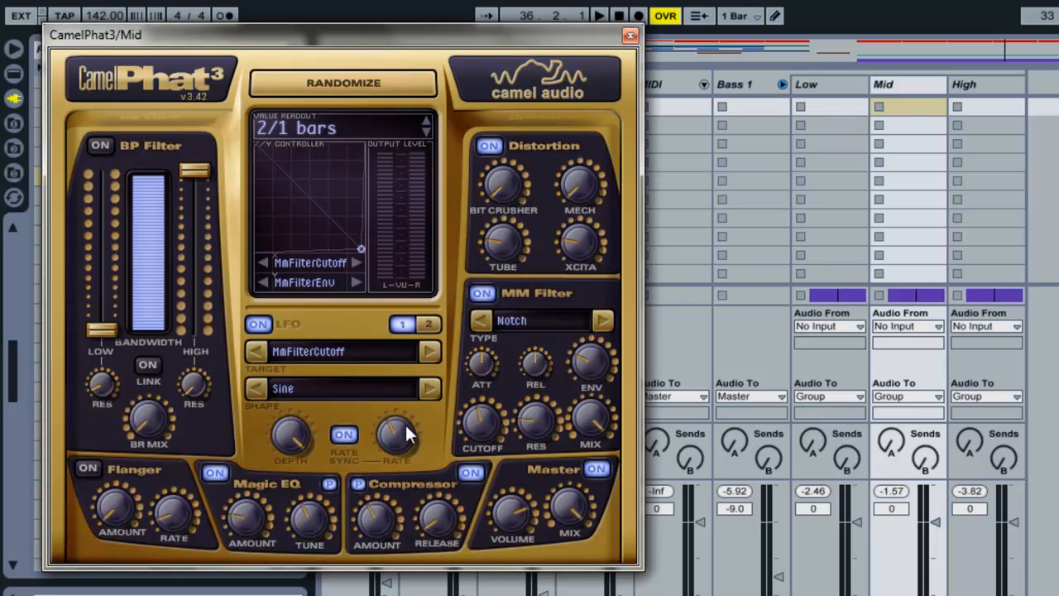
# Set CamelPhat3's LFO 2 to target MmFilterRes with a Ramp Up shape and 100 % depth.
pyautogui.click(429, 325)
pyautogui.click(344, 386)
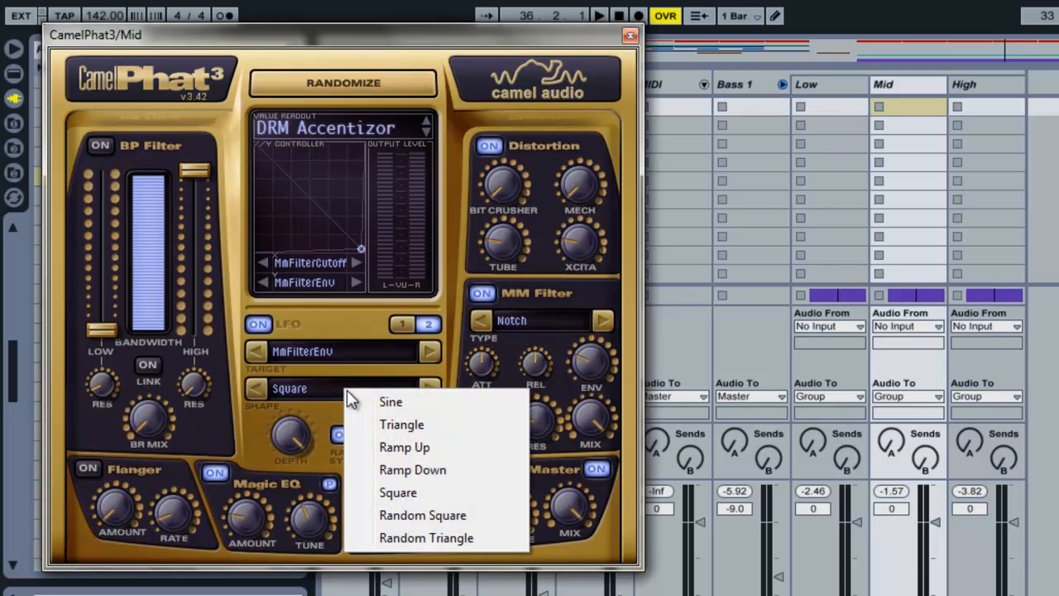
pyautogui.click(386, 469)
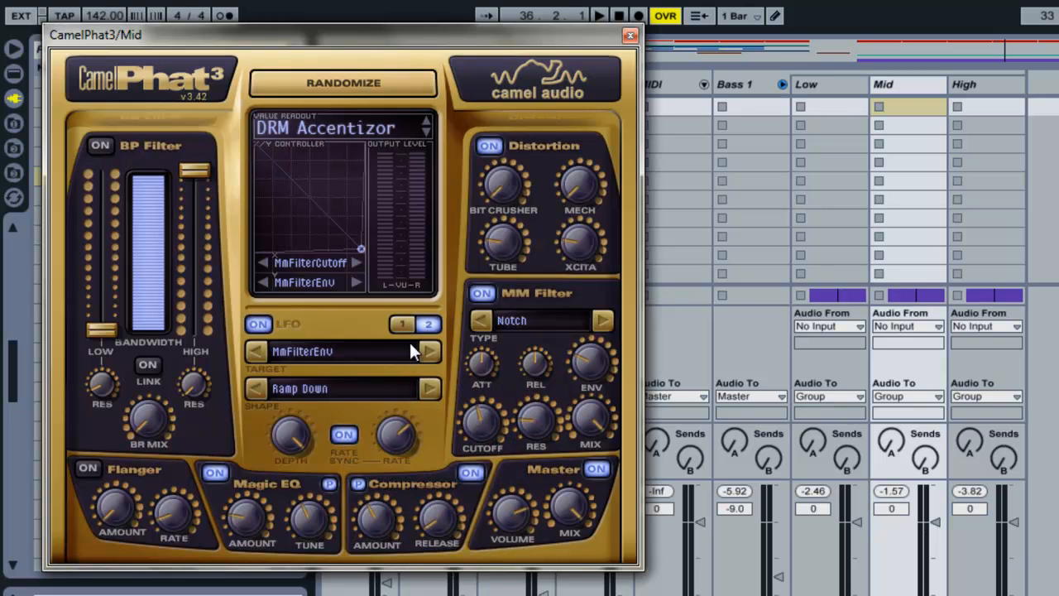
pyautogui.click(318, 365)
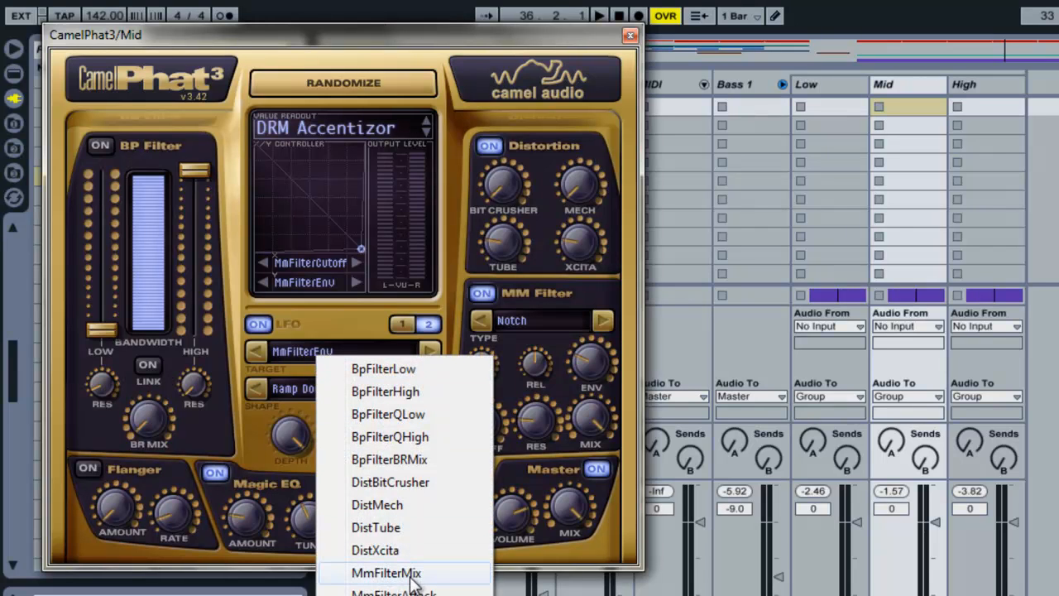
pyautogui.click(372, 595)
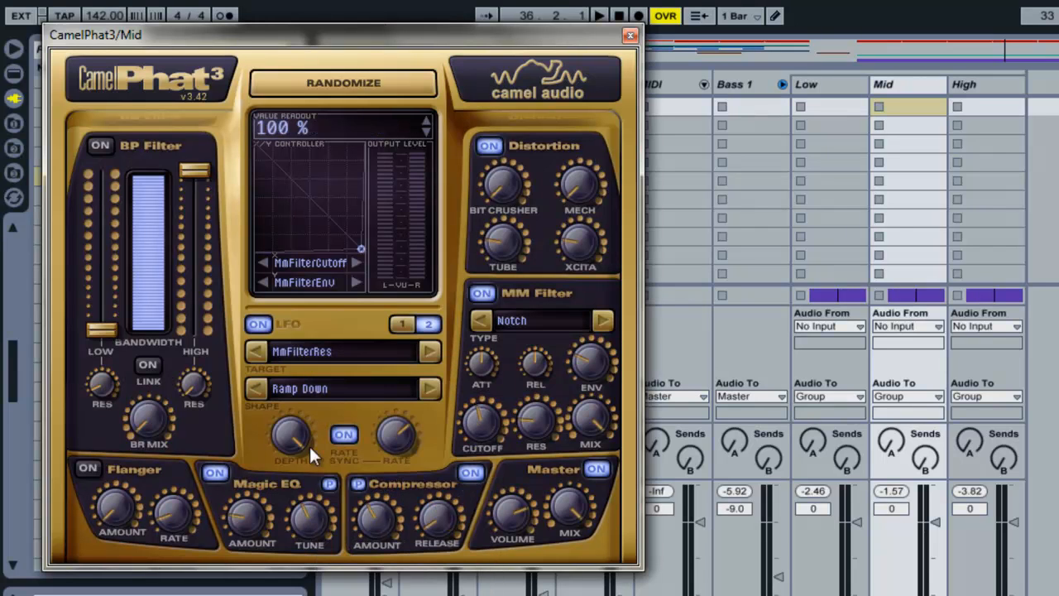
pyautogui.click(321, 384)
pyautogui.click(346, 445)
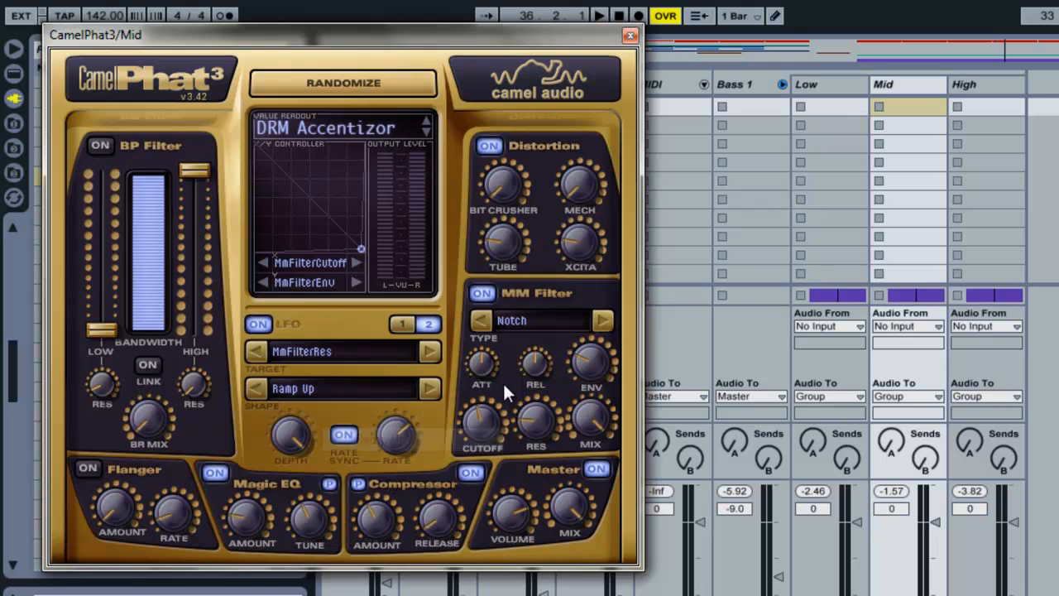
# During playback, set CamelPhat3's LFO 2 rate to 2/1 bars and change its shape to Triangle.
pyautogui.press('space')
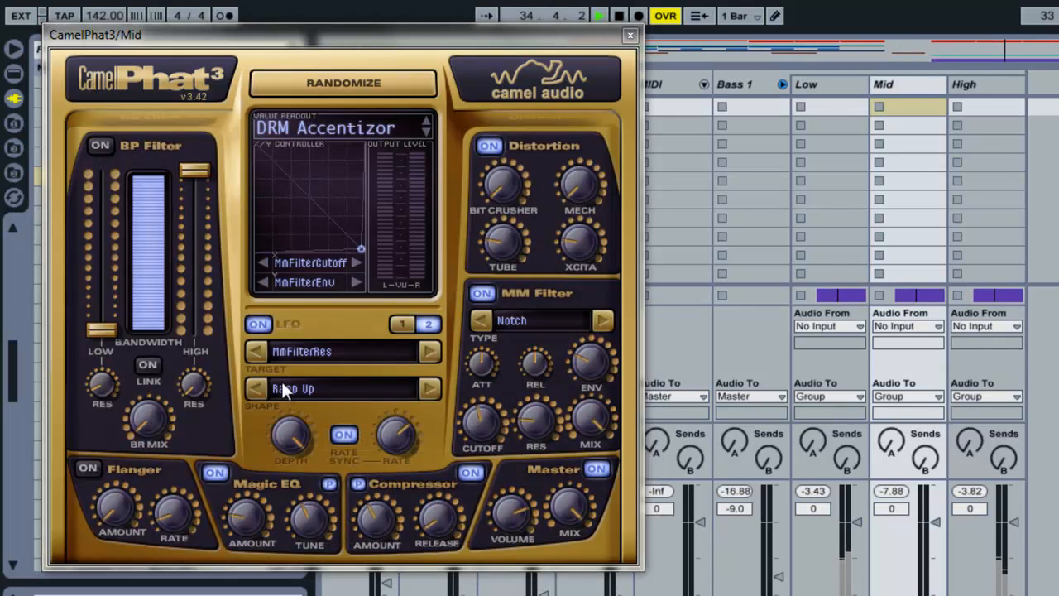
pyautogui.moveTo(374, 428); pyautogui.dragTo(387, 487)
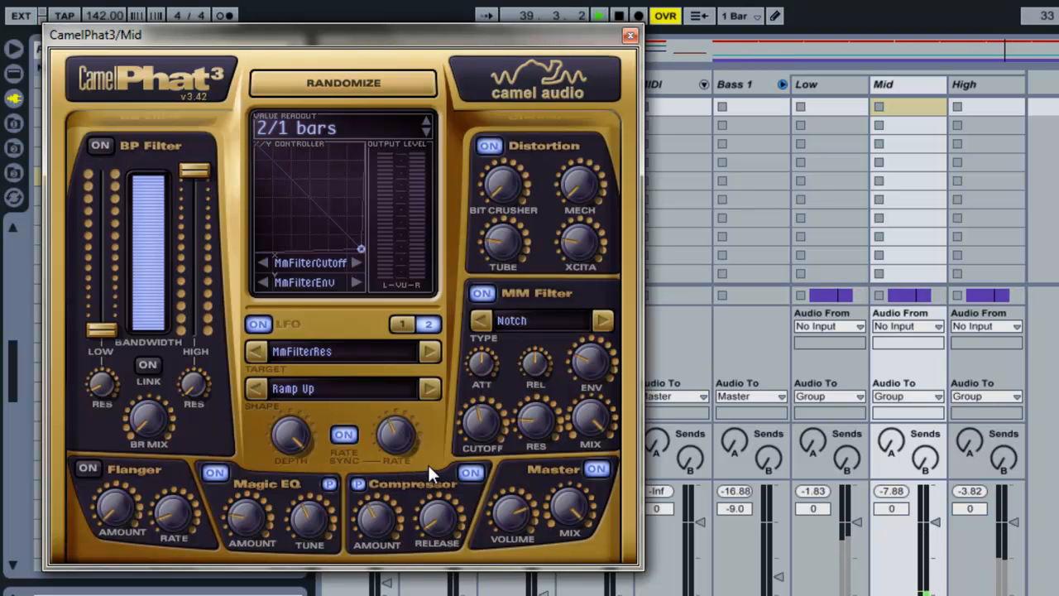
pyautogui.click(297, 386)
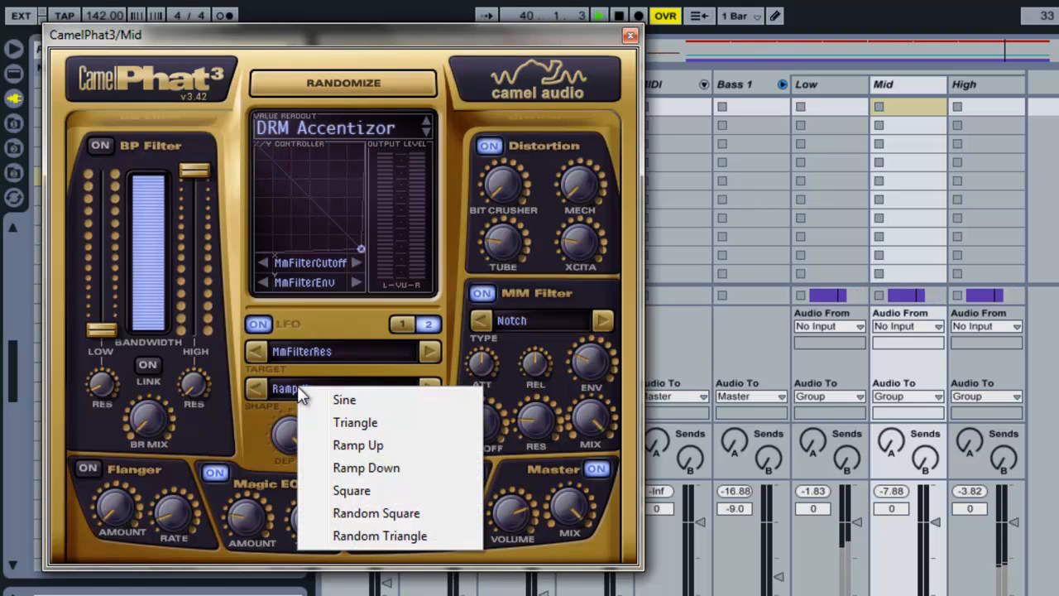
pyautogui.click(319, 425)
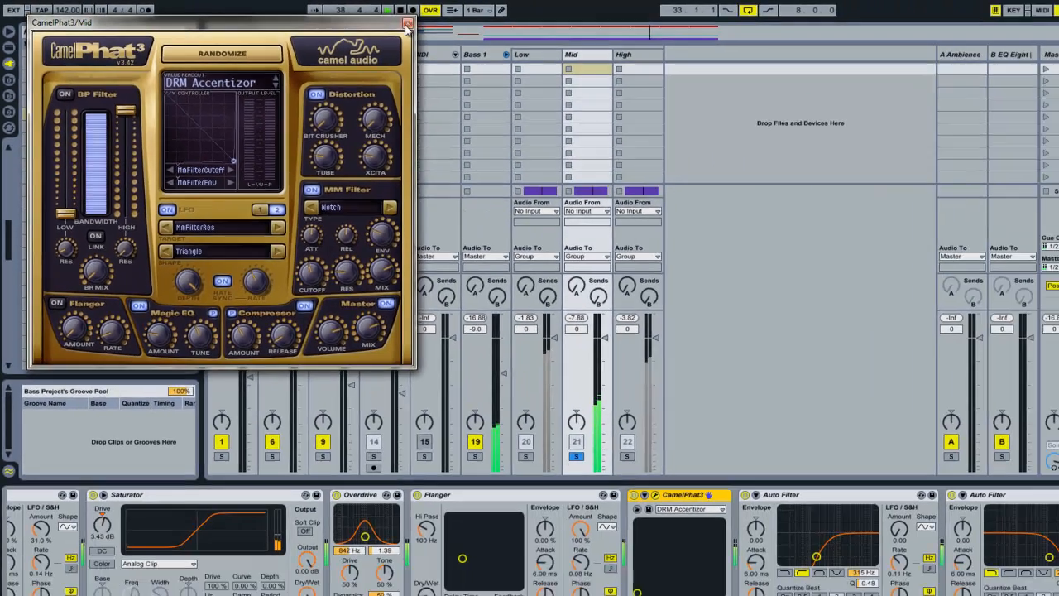
# Close the CamelPhat3 editor, audition the soloed Bass 1 group, and return the solo to the Mid track.
pyautogui.click(515, 29)
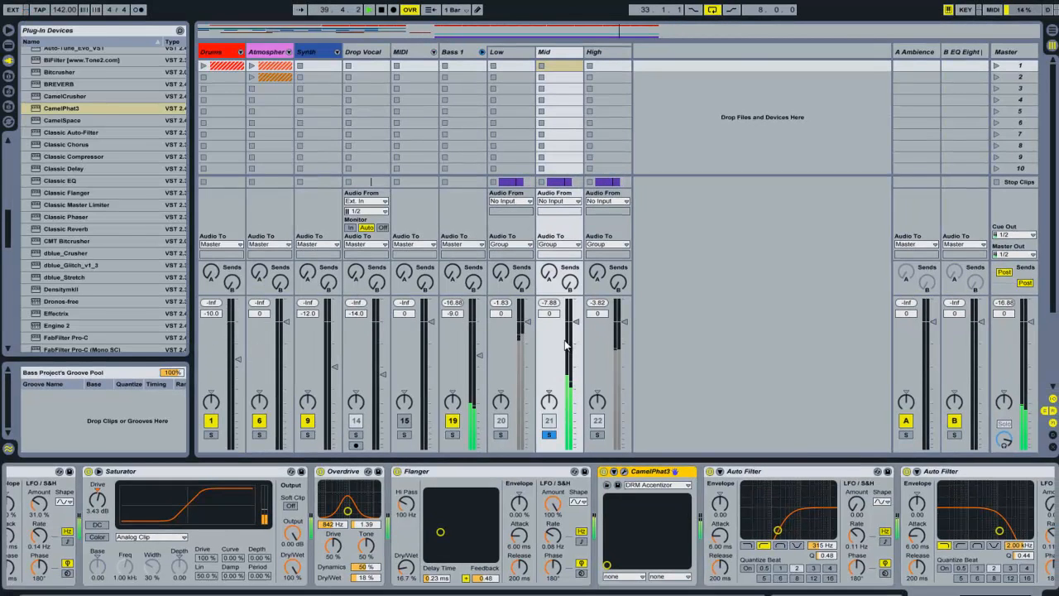
pyautogui.click(451, 434)
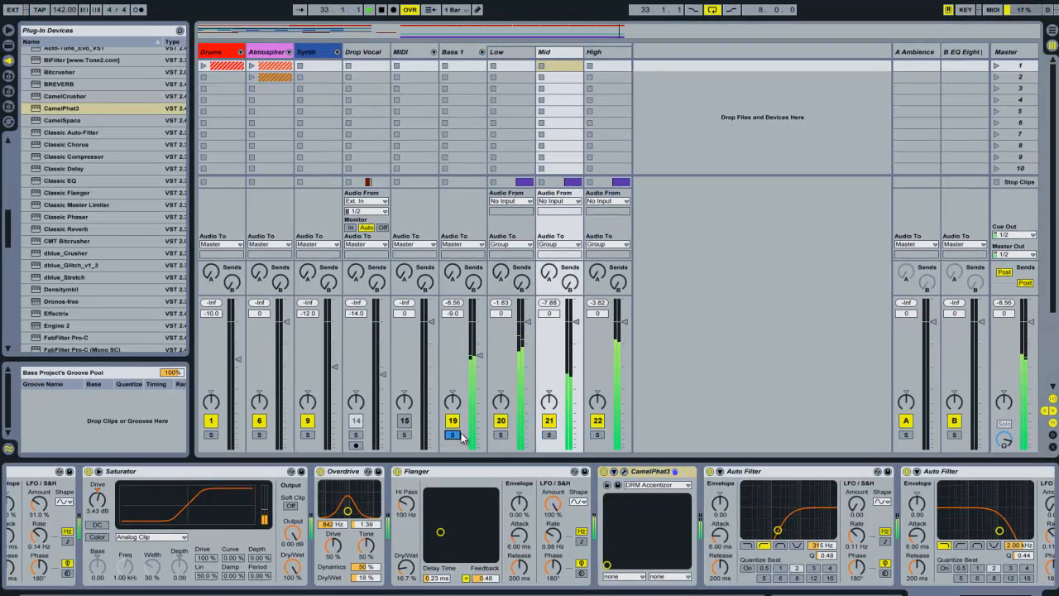
pyautogui.click(549, 435)
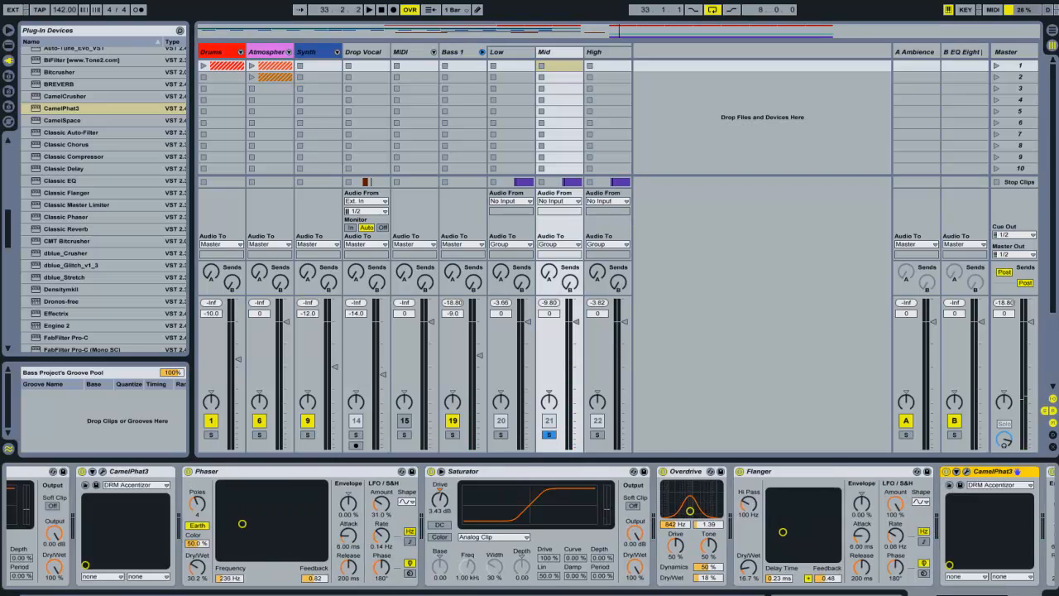
# Collapse the seven effect devices ahead of the Auto Filters in the Mid track's chain, from Saturator through the second CamelPhat3.
pyautogui.hscroll(-3, 530, 528)
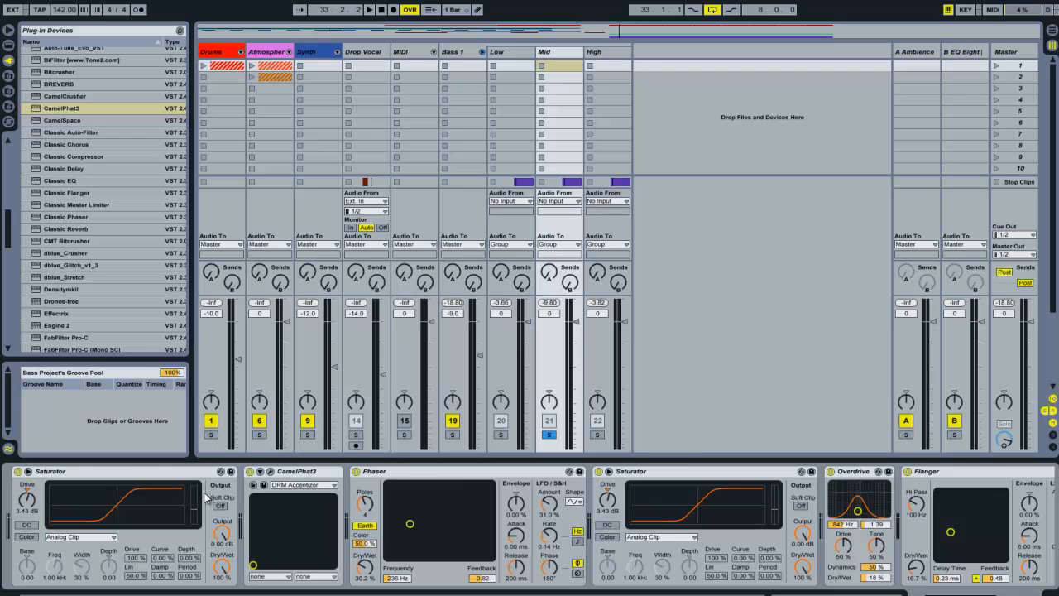
pyautogui.doubleClick(126, 470)
pyautogui.doubleClick(106, 472)
pyautogui.doubleClick(106, 472)
pyautogui.click(107, 472)
pyautogui.doubleClick(107, 471)
pyautogui.doubleClick(120, 473)
pyautogui.doubleClick(129, 473)
pyautogui.click(202, 471)
pyautogui.doubleClick(203, 472)
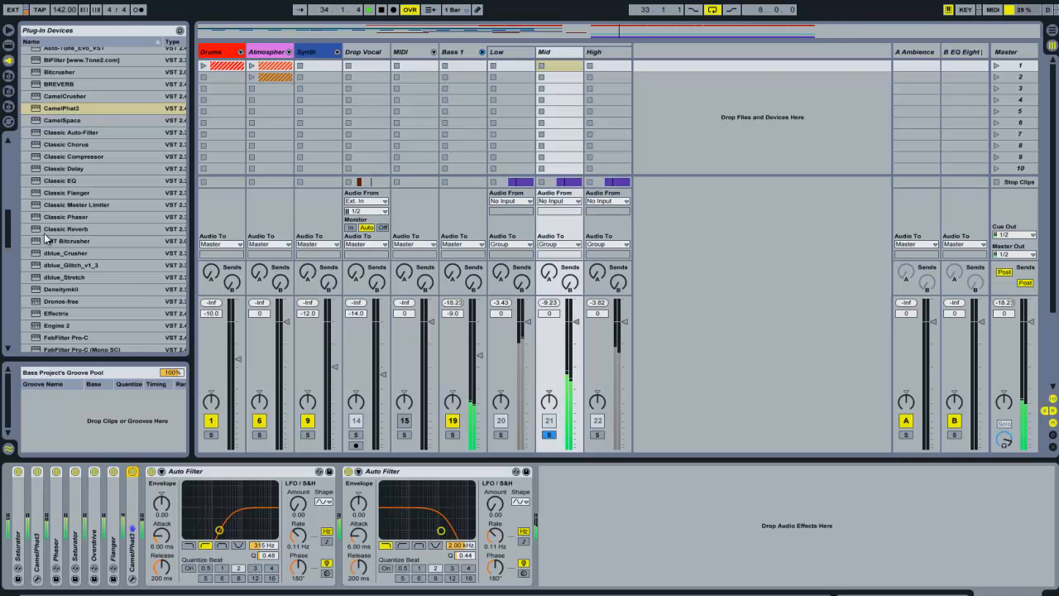
# Add the WOW plug-in to the Mid track and enable its Vowel Mode.
pyautogui.press('space')
pyautogui.moveTo(8, 229); pyautogui.dragTo(1, 320)
pyautogui.scroll(-10, 100, 326)
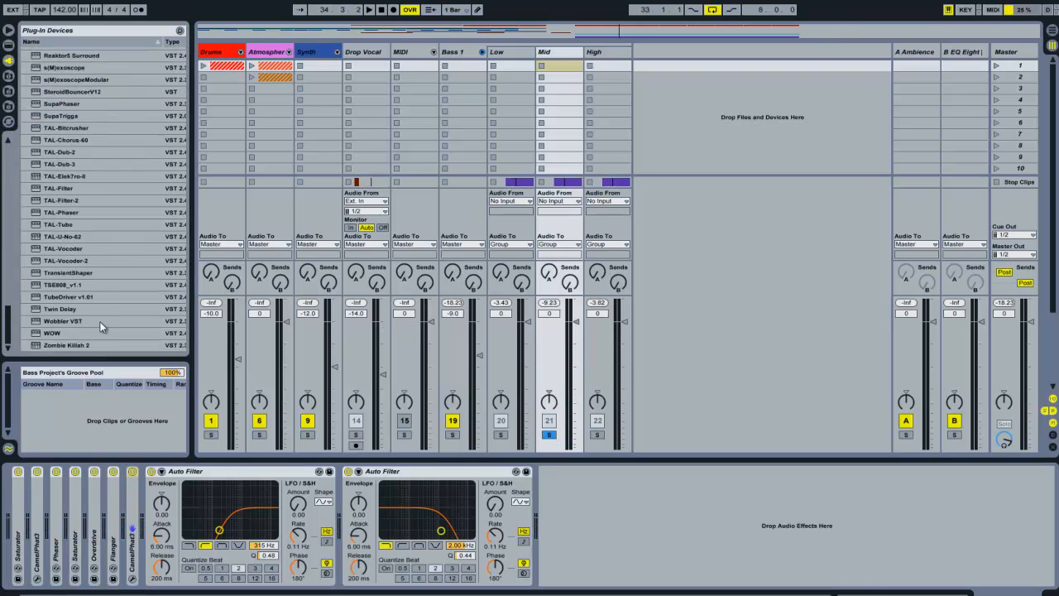
pyautogui.doubleClick(51, 334)
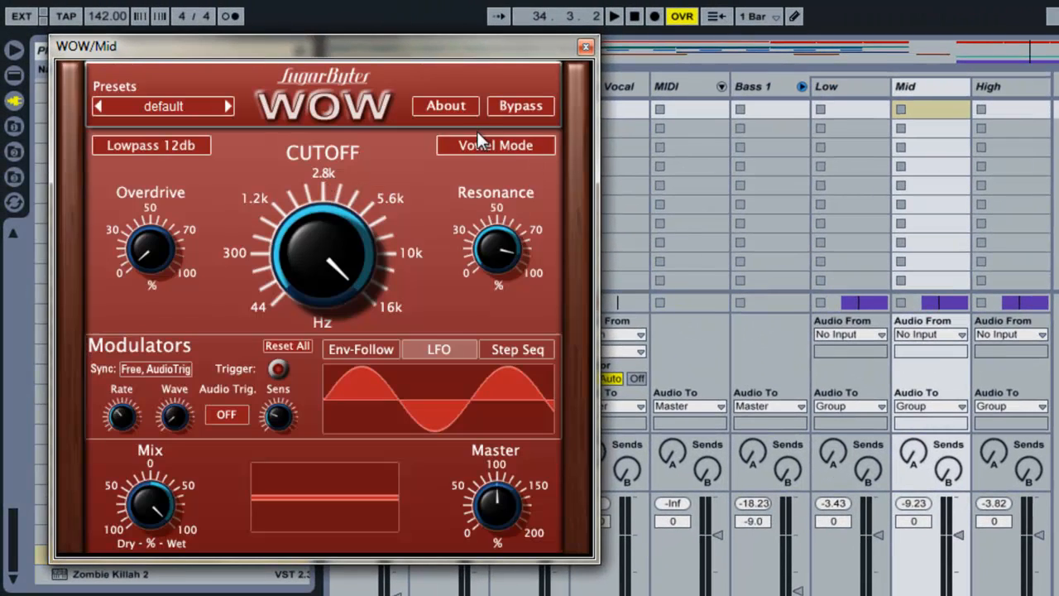
pyautogui.click(477, 143)
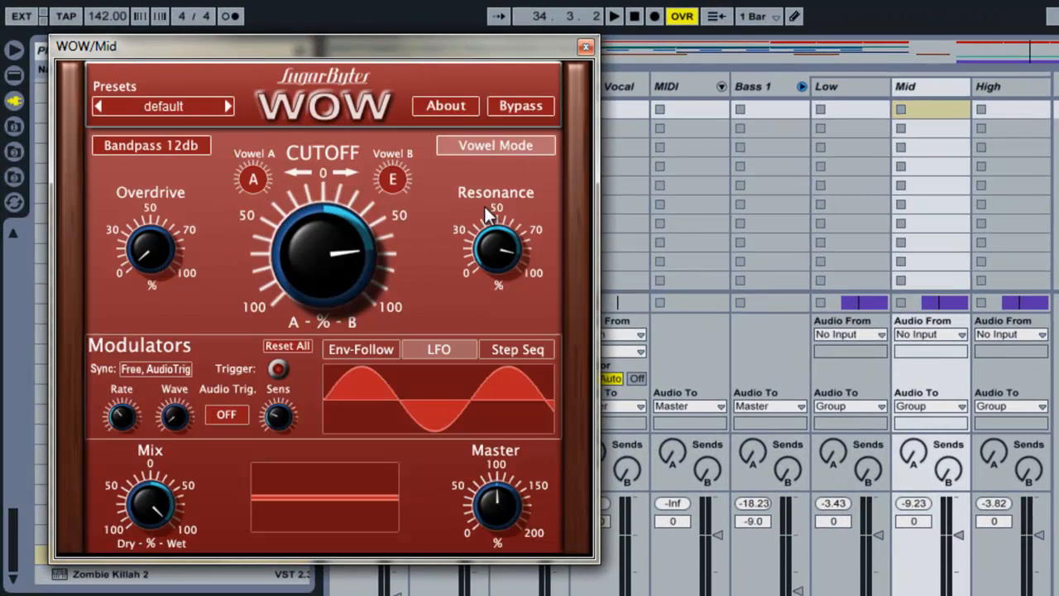
# During playback, set WOW's filter type to Band Reject, raise its Overdrive moderately and adjust the cutoff between vowels A and E.
pyautogui.press('space')
pyautogui.rightClick(333, 229)
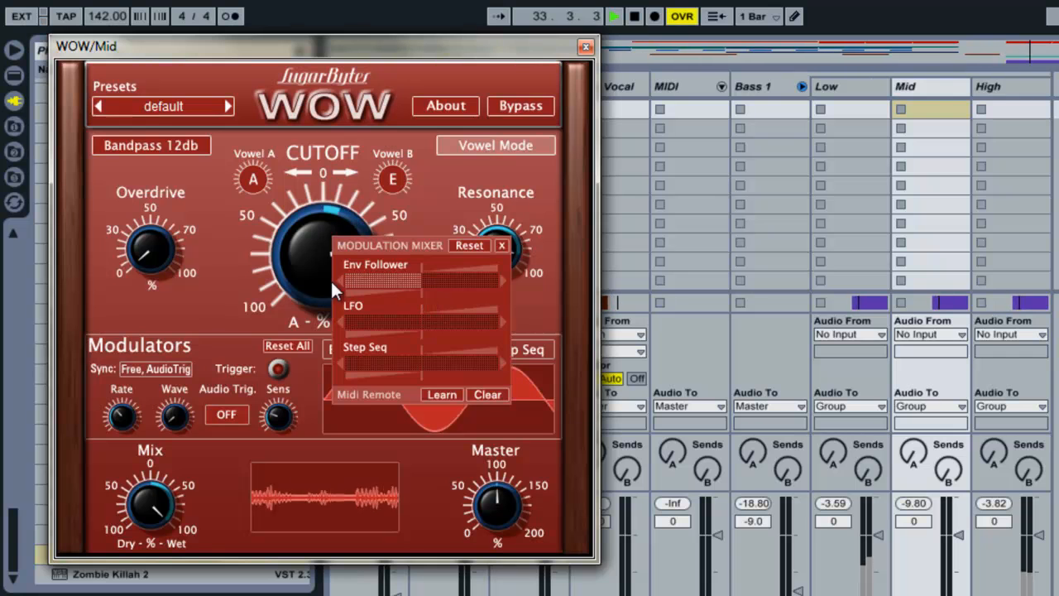
pyautogui.click(245, 294)
pyautogui.click(150, 145)
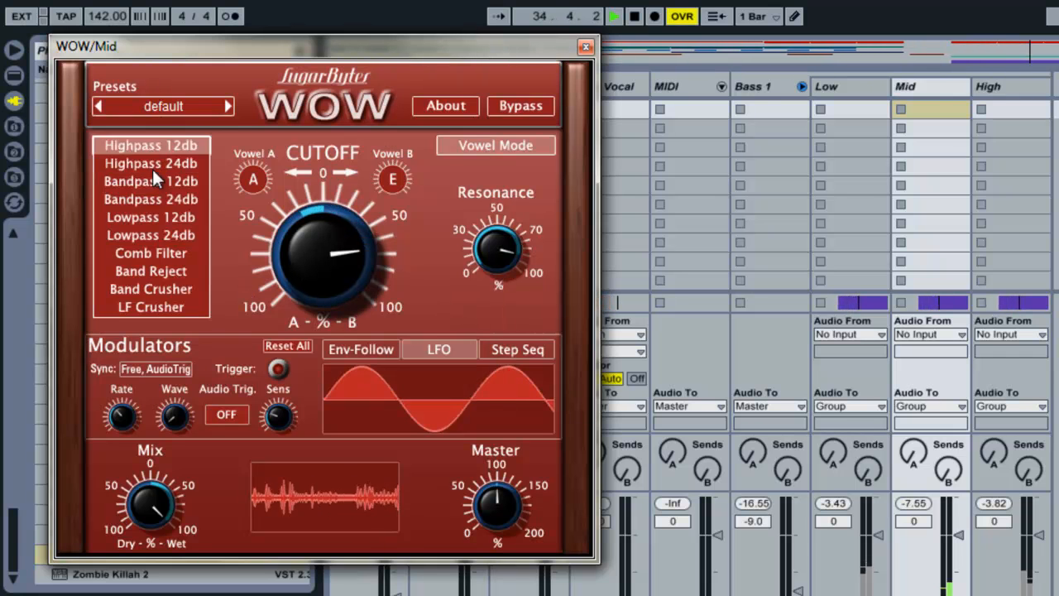
pyautogui.click(165, 270)
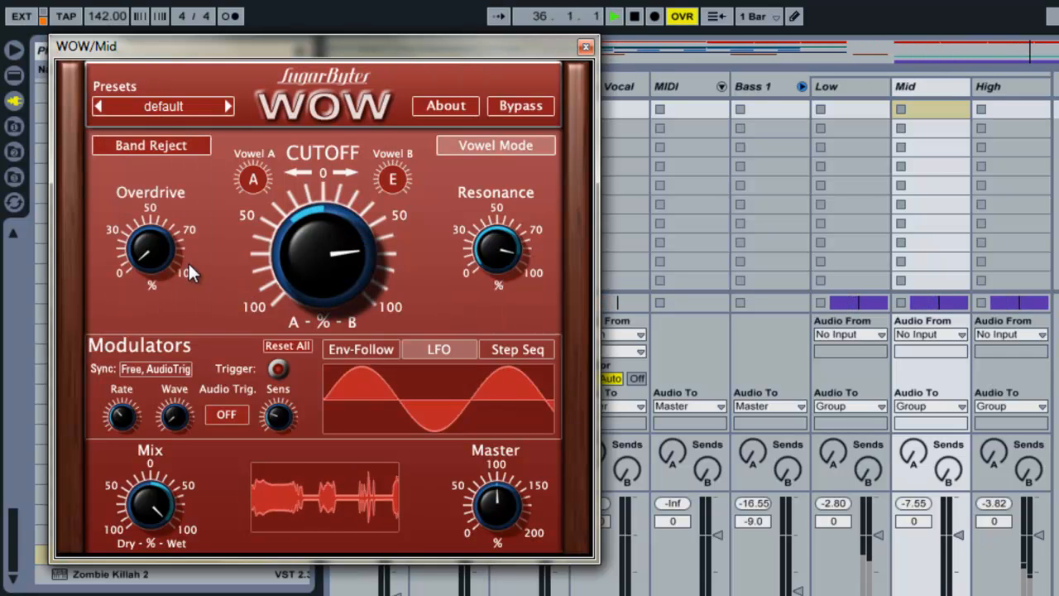
pyautogui.moveTo(137, 263); pyautogui.dragTo(153, 179)
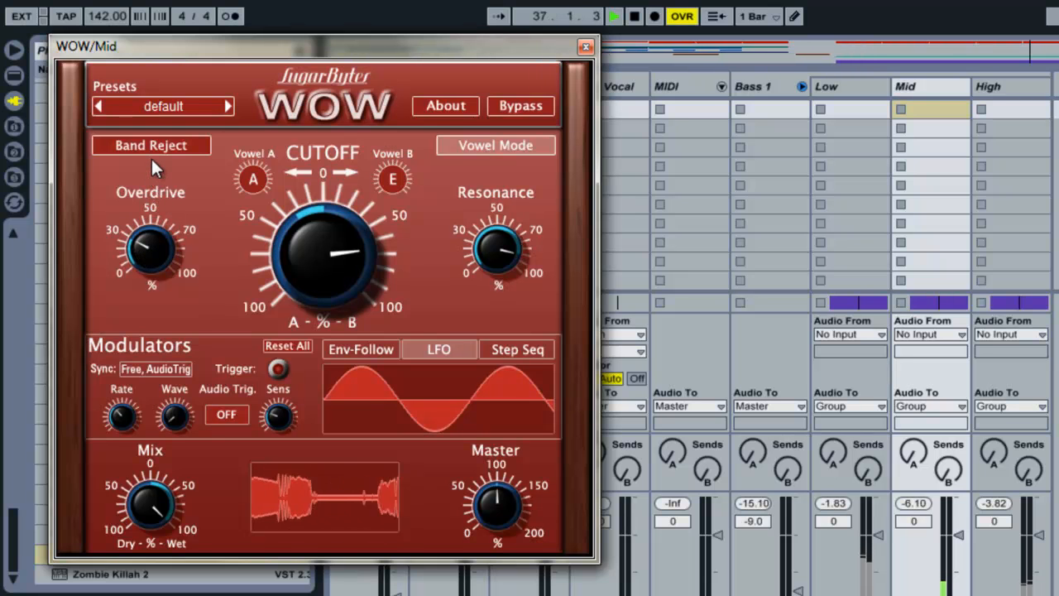
pyautogui.moveTo(345, 286); pyautogui.dragTo(338, 245)
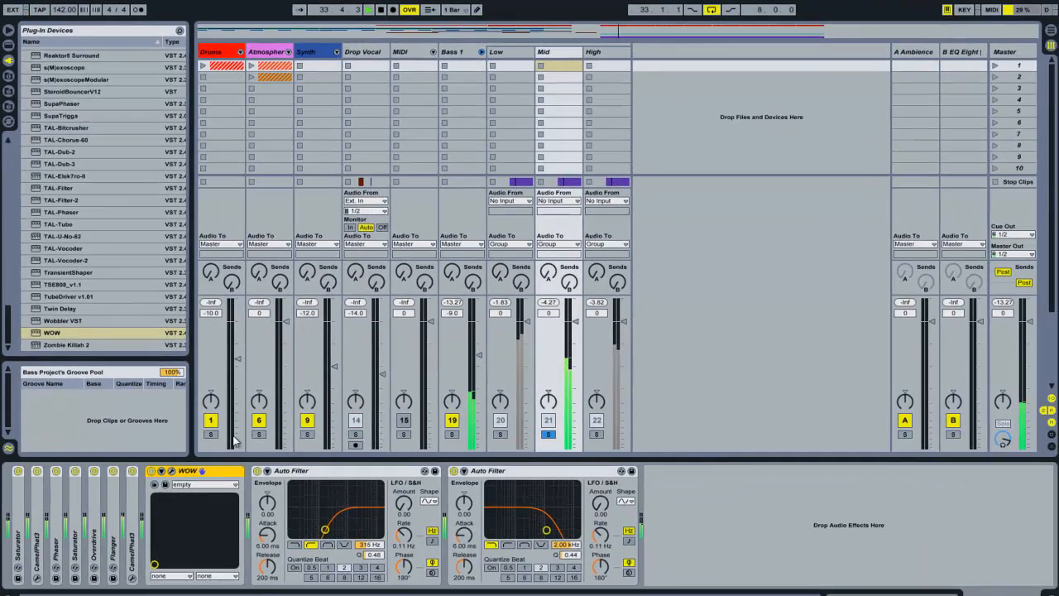
# Compare the soloed Bass 1 group with WOW off and on, and collapse the WOW device.
pyautogui.click(453, 434)
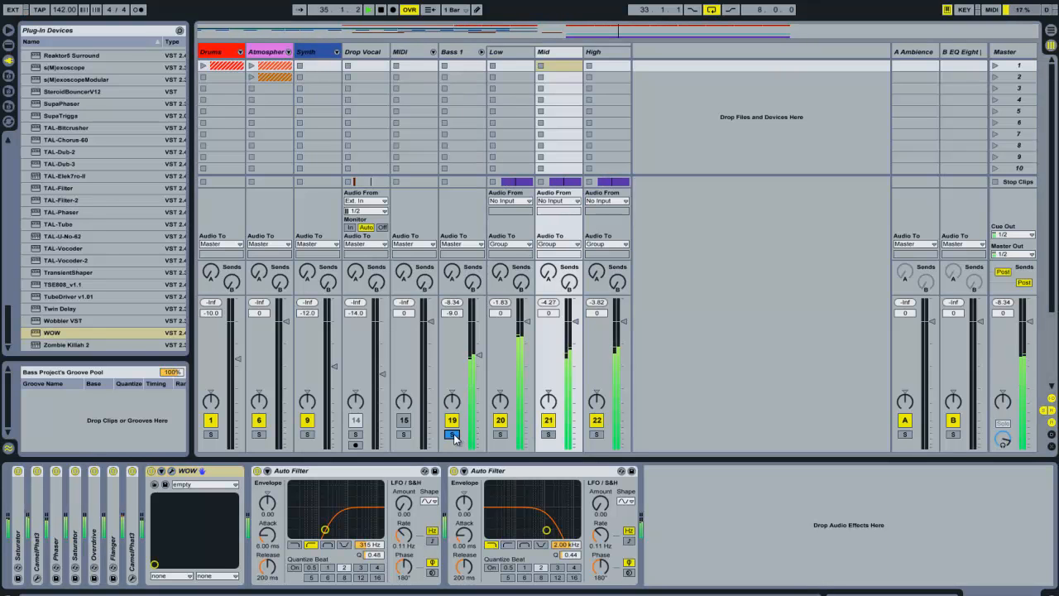
pyautogui.click(152, 471)
pyautogui.click(151, 471)
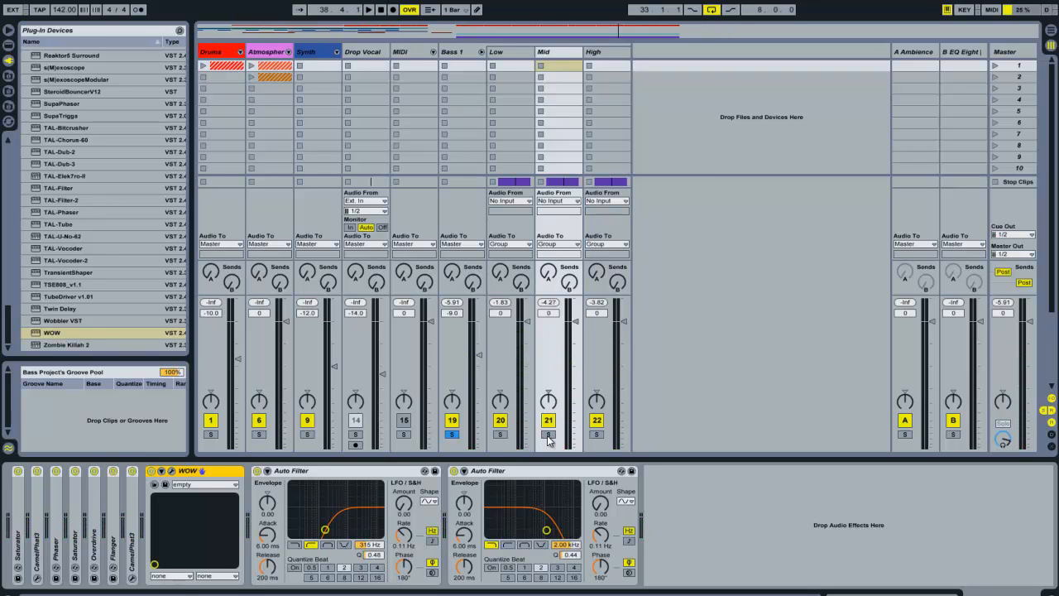
pyautogui.doubleClick(198, 470)
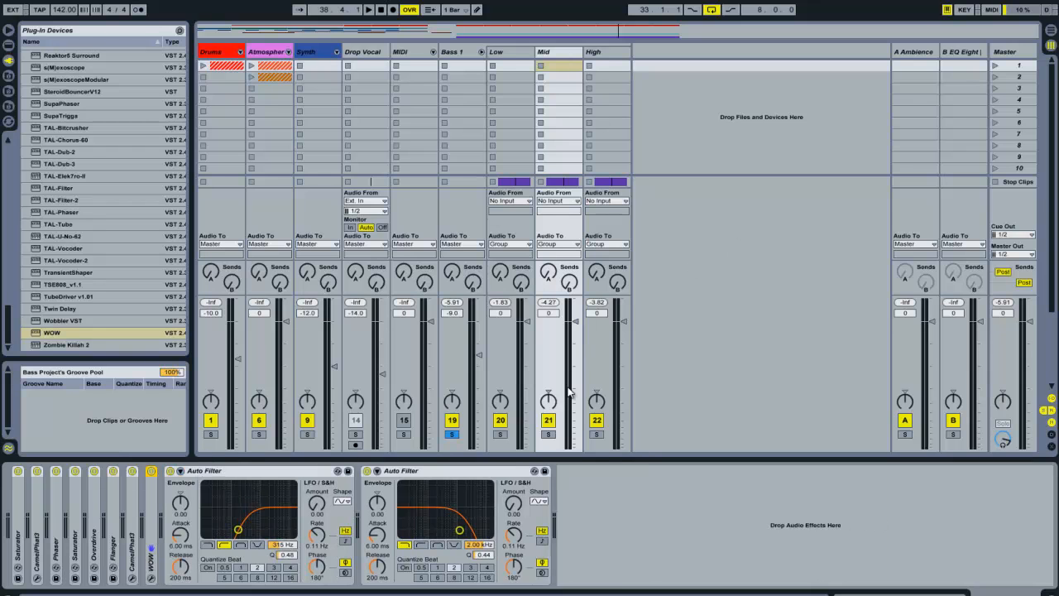
# Solo the Mid track and bypass the effects ahead of its Auto Filters to hear the dry sound.
pyautogui.click(547, 434)
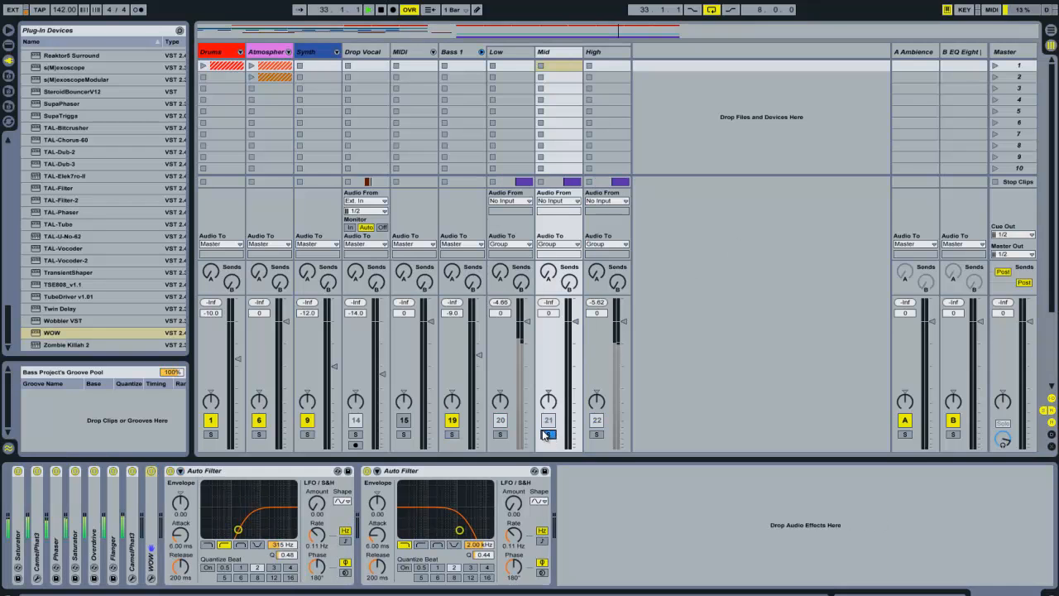
pyautogui.click(17, 471)
pyautogui.click(37, 471)
pyautogui.click(55, 471)
pyautogui.click(75, 470)
pyautogui.click(94, 471)
pyautogui.click(113, 471)
pyautogui.click(151, 471)
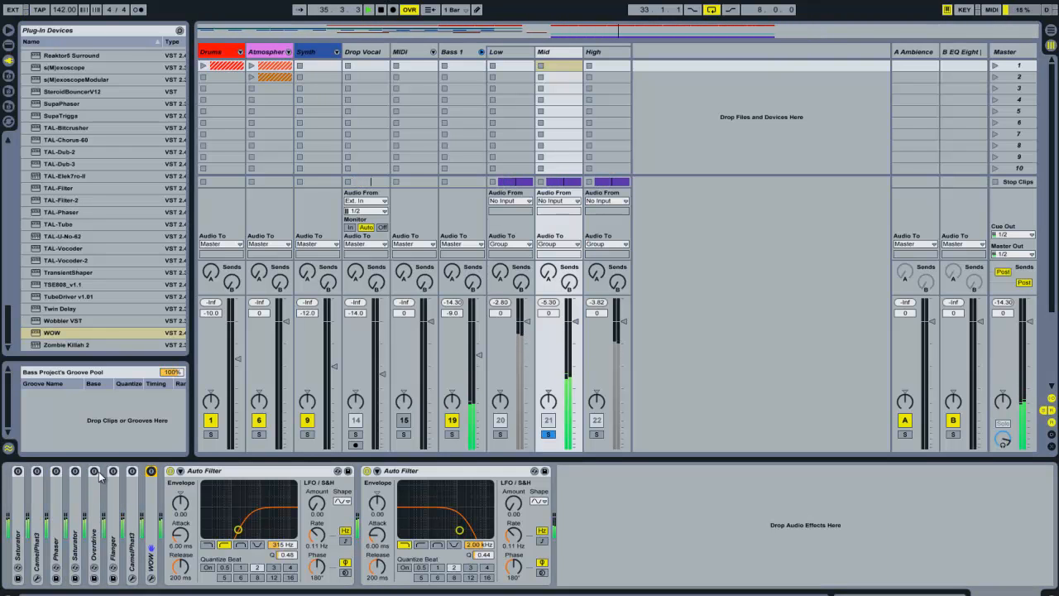
# Re-enable the Mid track's bypassed effects one after another during playback to hear what each one adds.
pyautogui.click(36, 471)
pyautogui.click(56, 471)
pyautogui.click(74, 471)
pyautogui.click(94, 471)
pyautogui.click(113, 471)
pyautogui.click(132, 471)
pyautogui.click(648, 519)
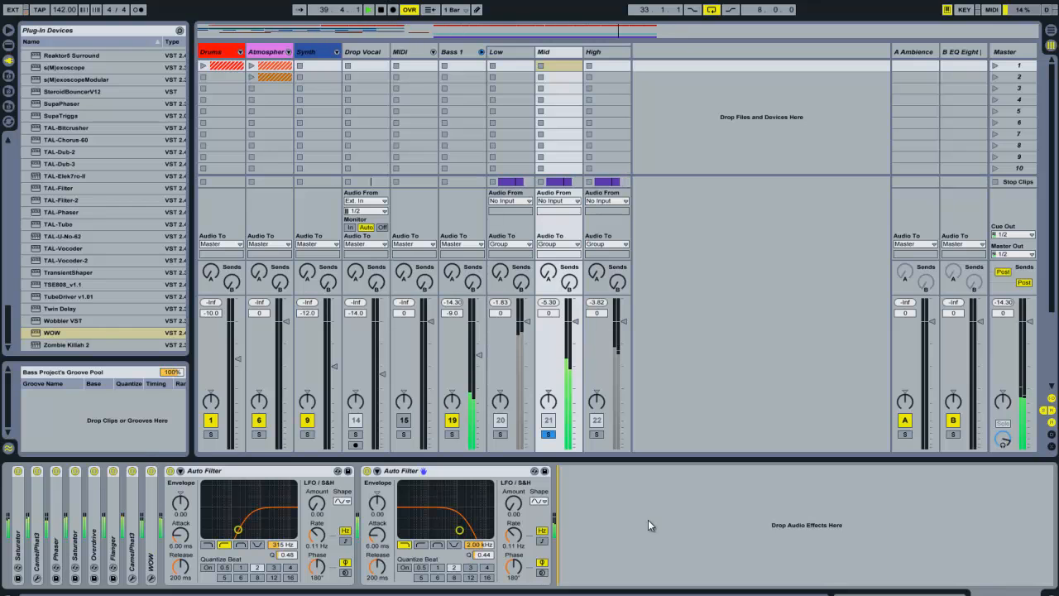
# Unsolo the Mid track to hear the full mix, and select and solo the Bass 1 group.
pyautogui.click(547, 436)
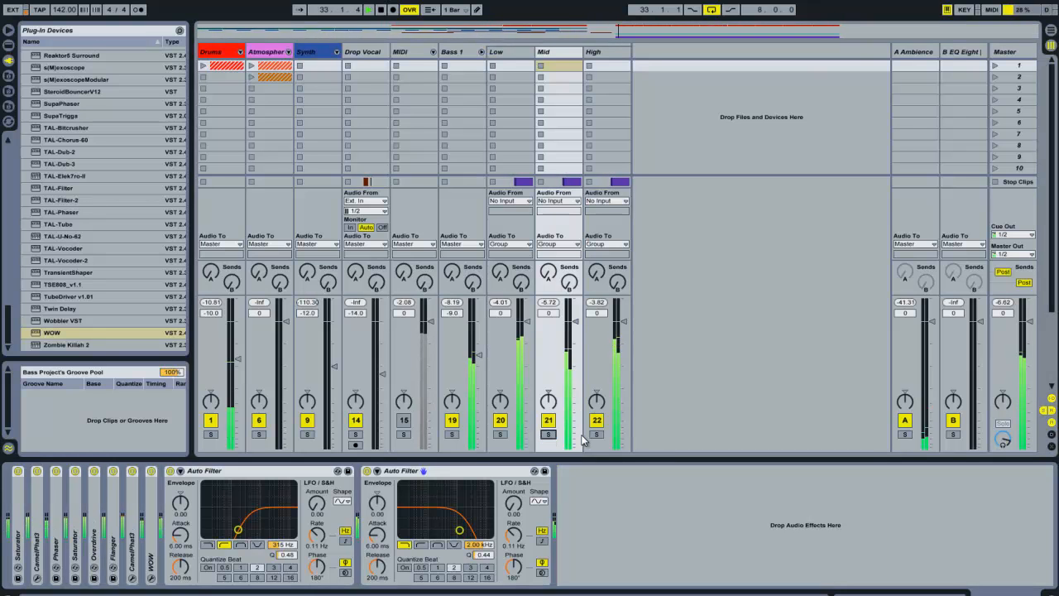
pyautogui.click(454, 52)
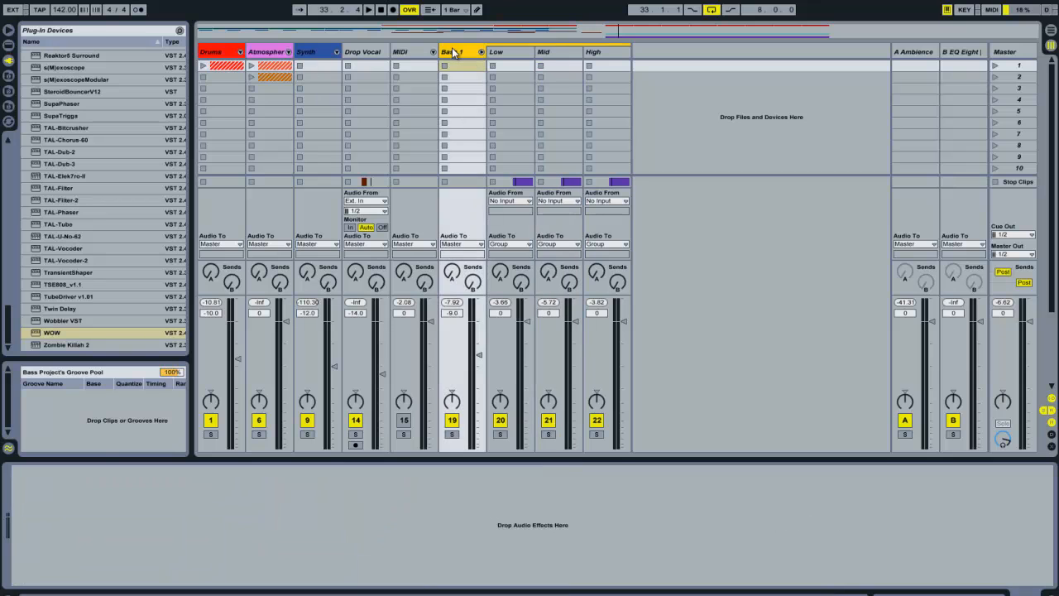
pyautogui.click(454, 435)
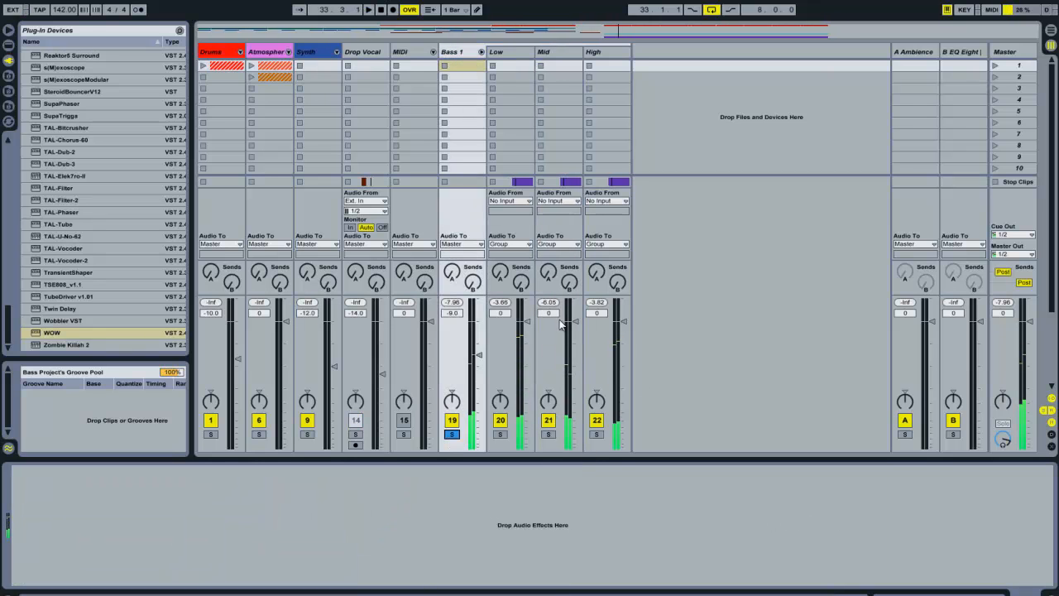
# Try the Mid track's volume at 4.5 dB within the soloed Bass 1 group and return it to 0.
pyautogui.moveTo(575, 321); pyautogui.dragTo(575, 304)
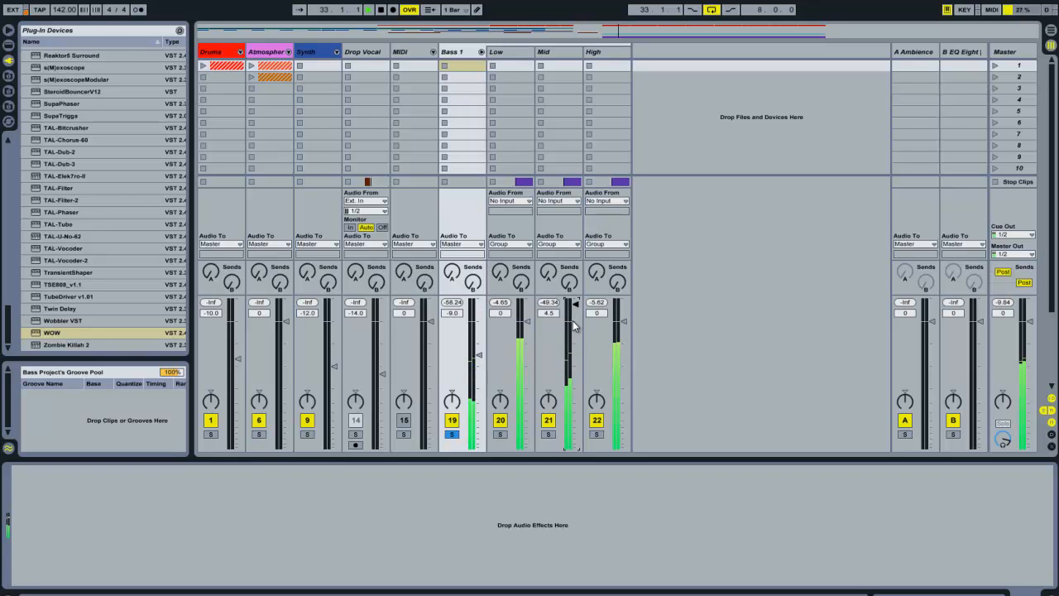
pyautogui.moveTo(574, 305); pyautogui.dragTo(575, 321)
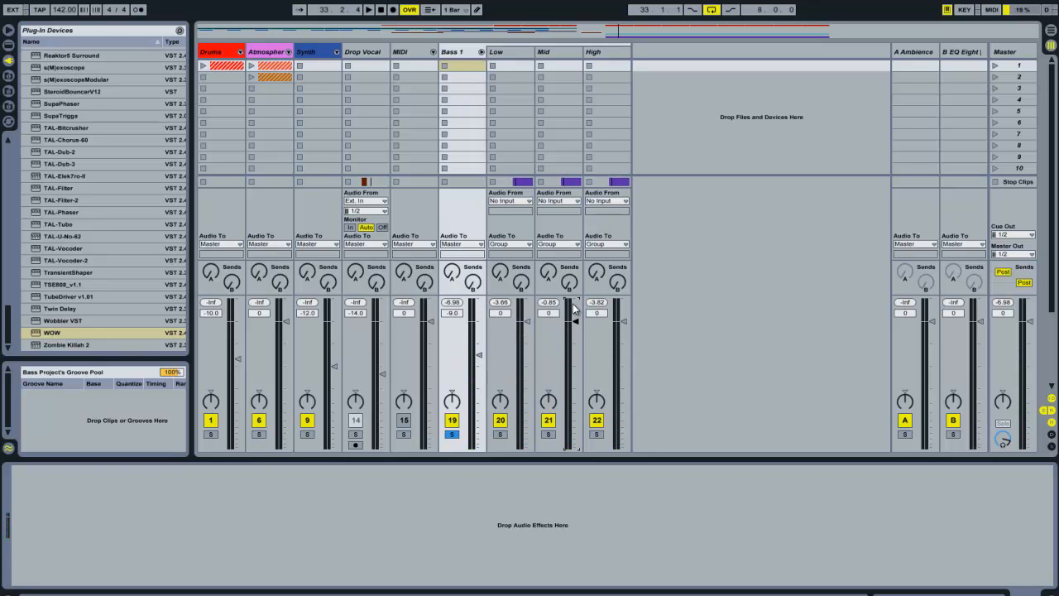
# Select the High track and solo it.
pyautogui.click(603, 59)
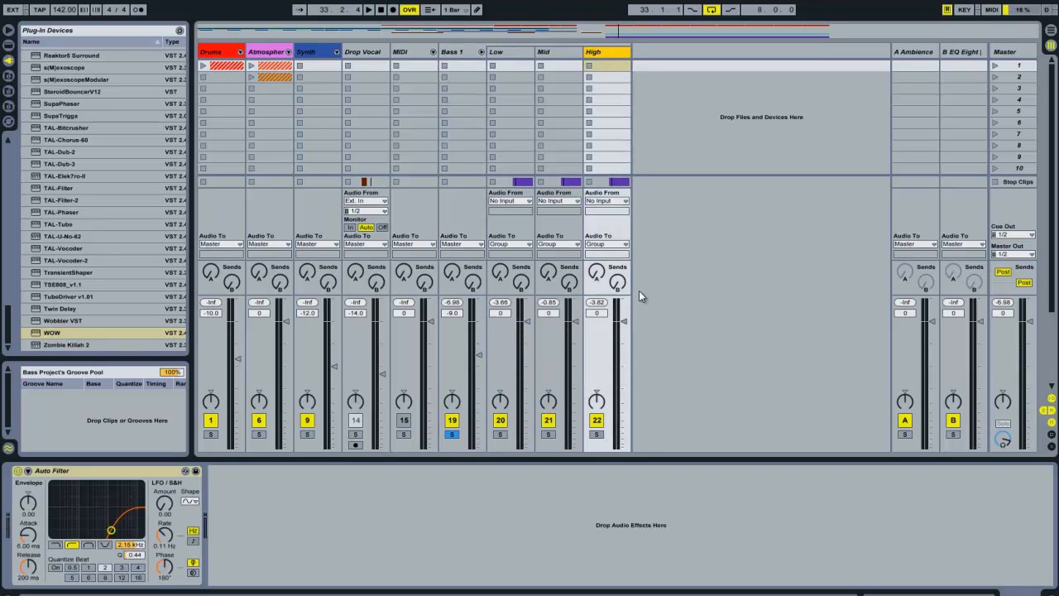
pyautogui.click(597, 434)
pyautogui.click(596, 53)
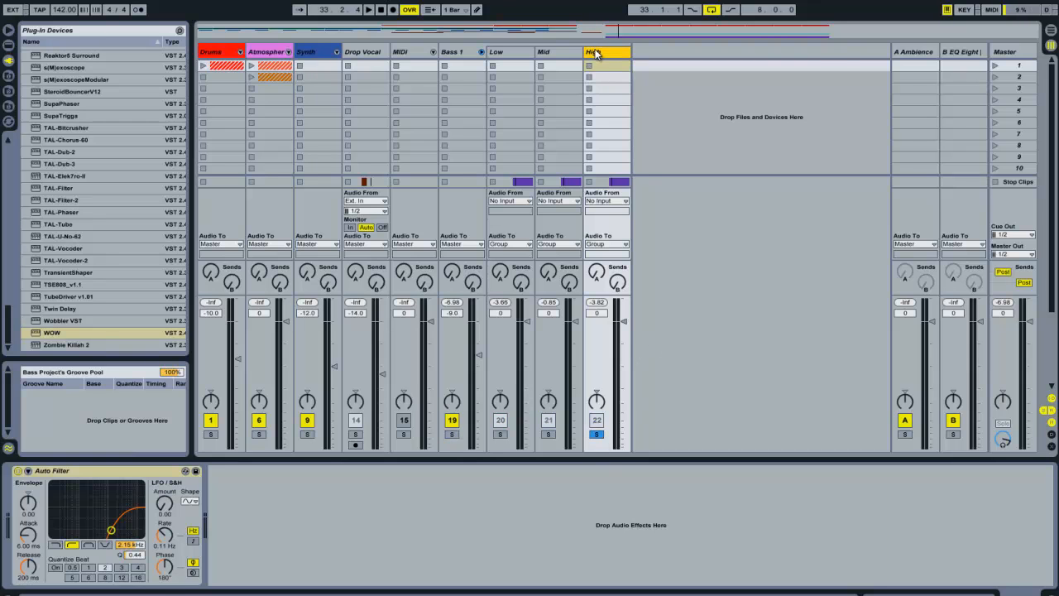